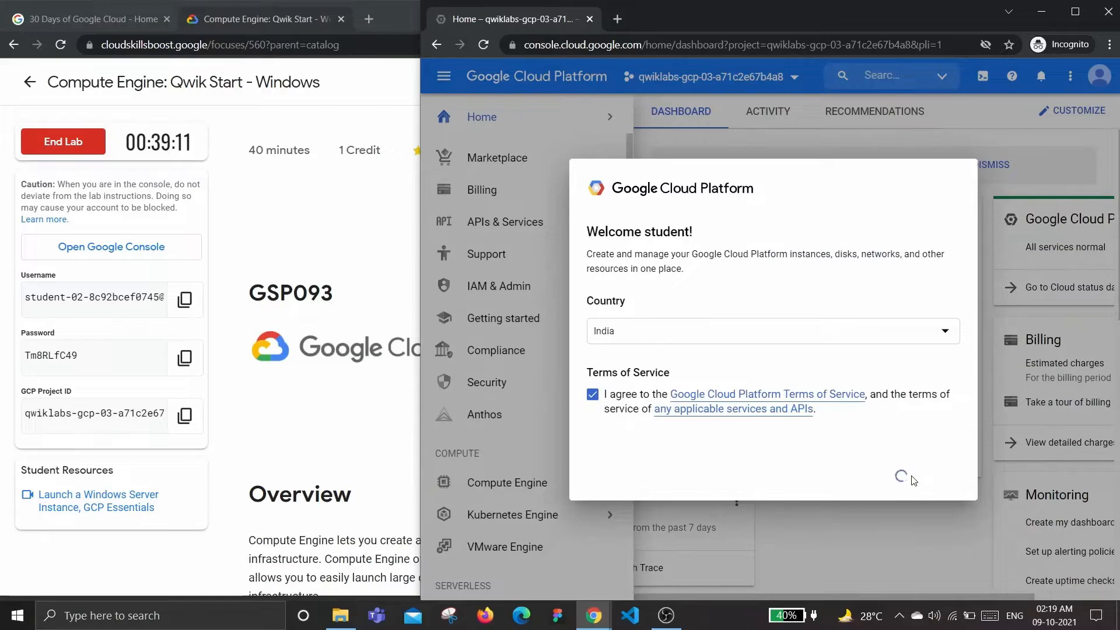
Scroll the lab instructions from Setup and requirements to 'Create a virtual machine instance'
{"action": "left_click", "coordinate": [306, 247]}
{"action": "scroll", "coordinate": [401, 238], "scroll_direction": "down", "scroll_amount": 4}
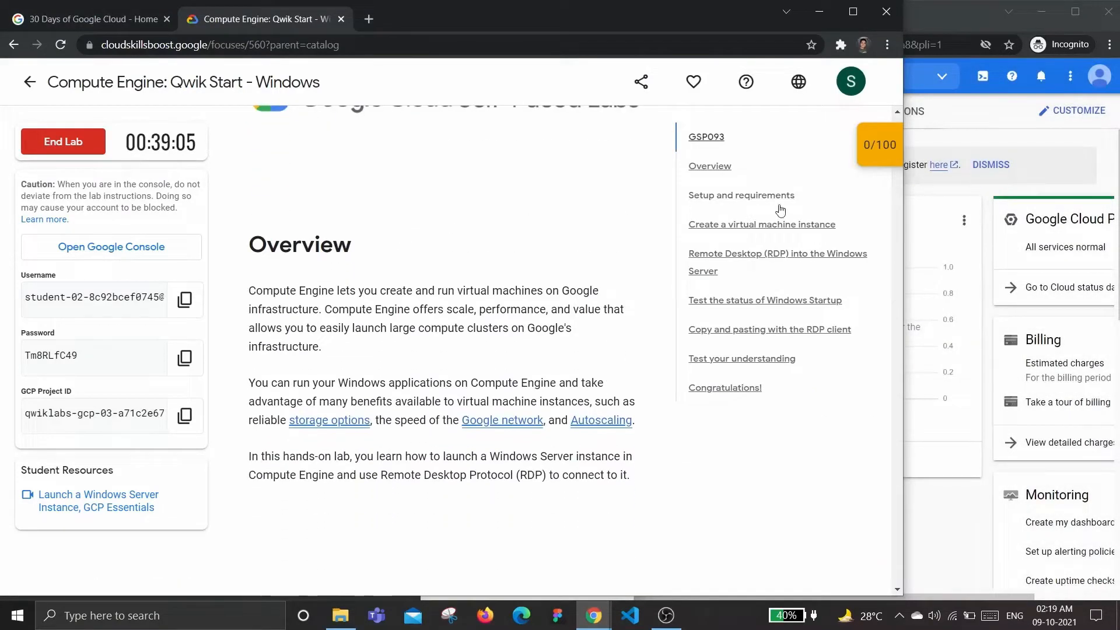
{"action": "left_click", "coordinate": [758, 196]}
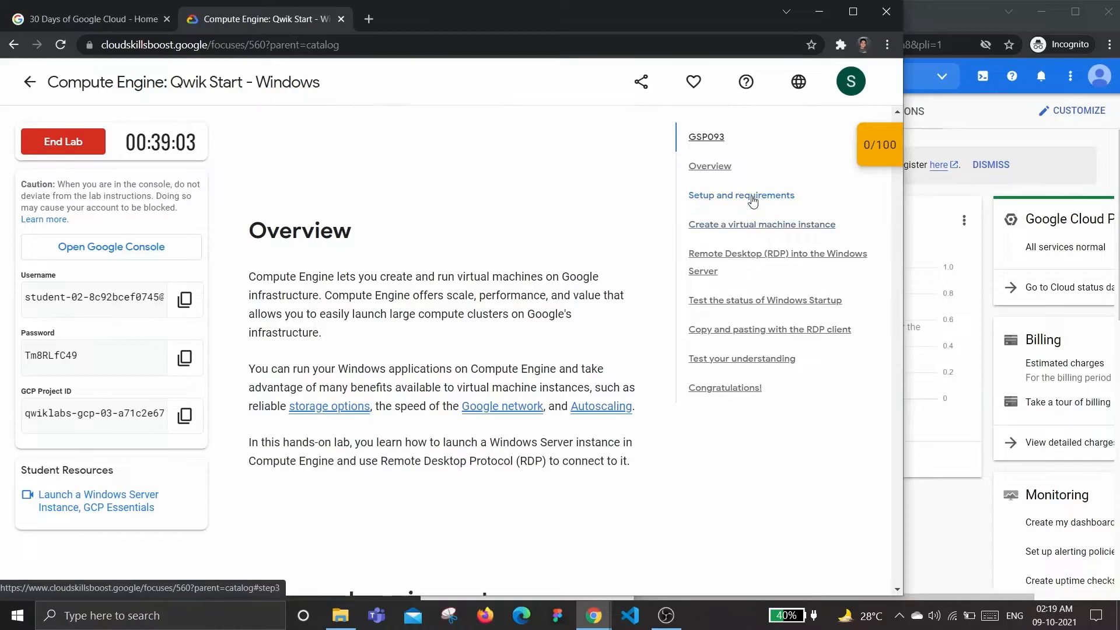
{"action": "scroll", "coordinate": [504, 337], "scroll_direction": "down", "scroll_amount": 10}
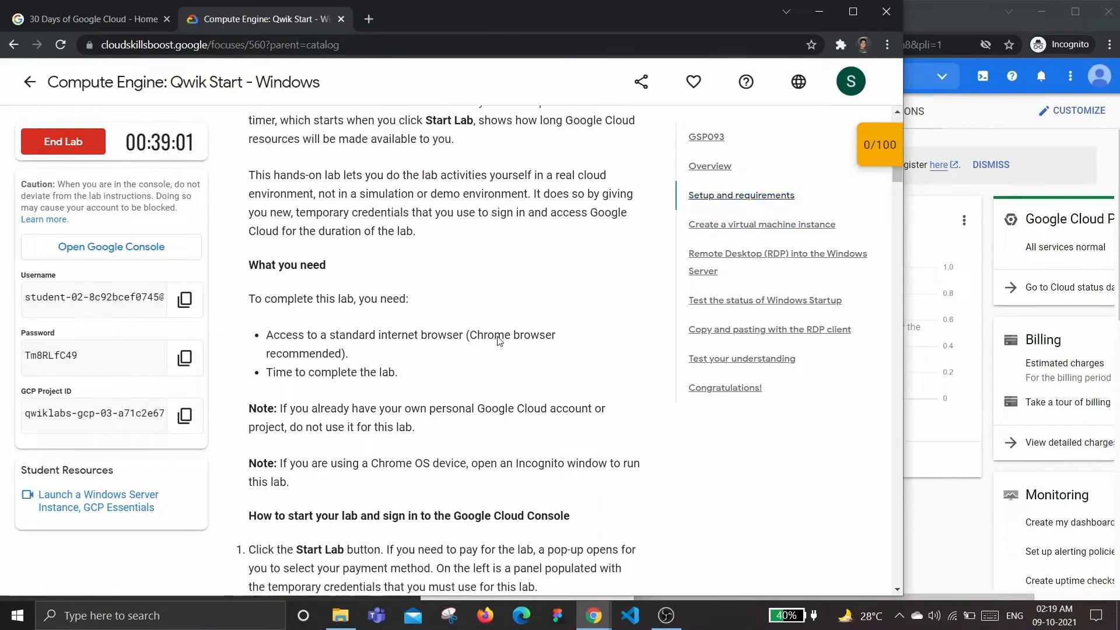
{"action": "scroll", "coordinate": [500, 341], "scroll_direction": "down", "scroll_amount": 20}
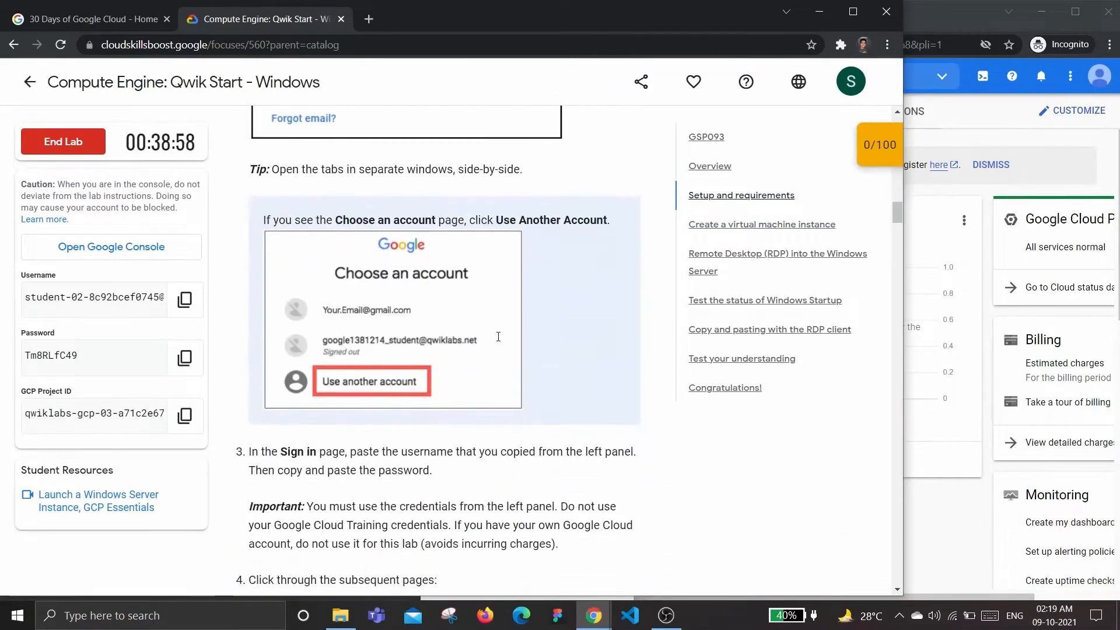
{"action": "scroll", "coordinate": [498, 337], "scroll_direction": "down", "scroll_amount": 3}
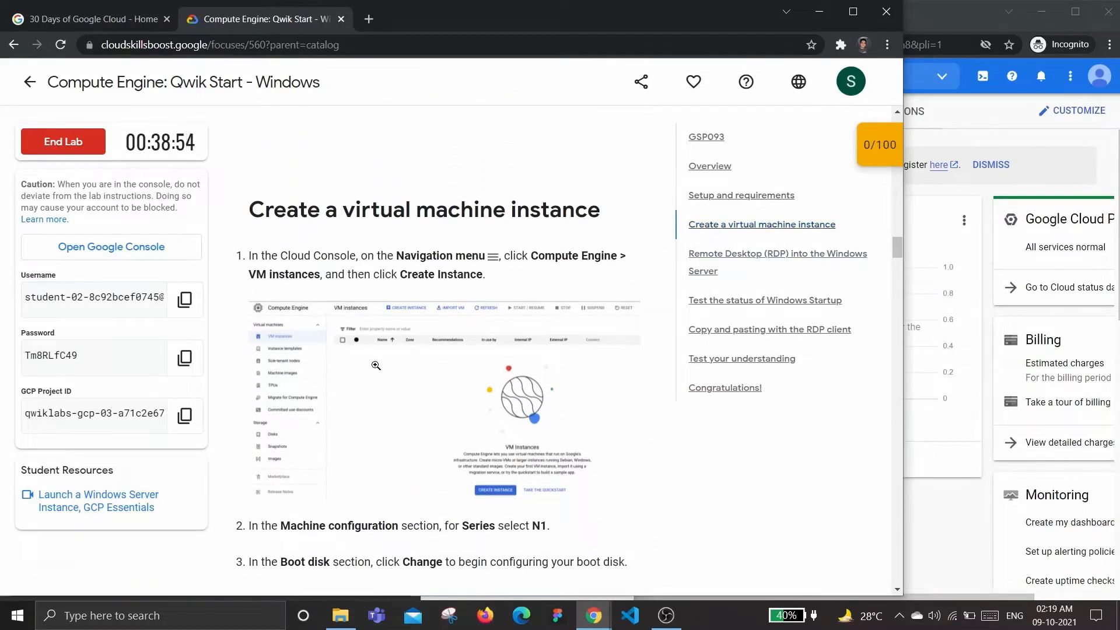
{"action": "scroll", "coordinate": [376, 370], "scroll_direction": "down", "scroll_amount": 5}
{"action": "scroll", "coordinate": [376, 369], "scroll_direction": "down", "scroll_amount": 4}
{"action": "scroll", "coordinate": [376, 368], "scroll_direction": "up", "scroll_amount": 8}
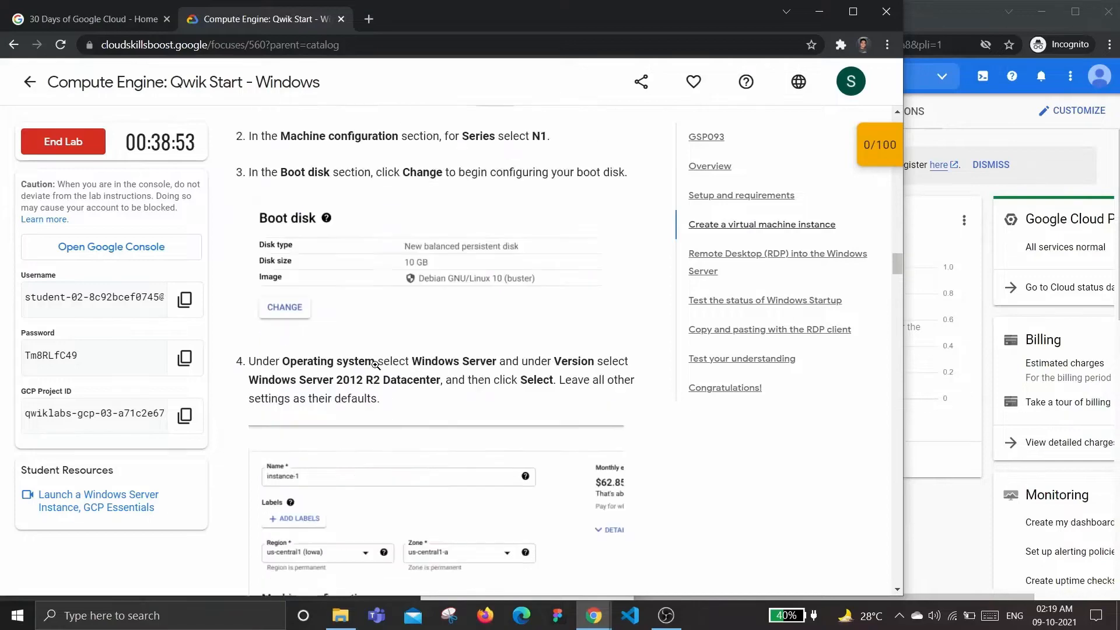
{"action": "left_click", "coordinate": [1010, 134]}
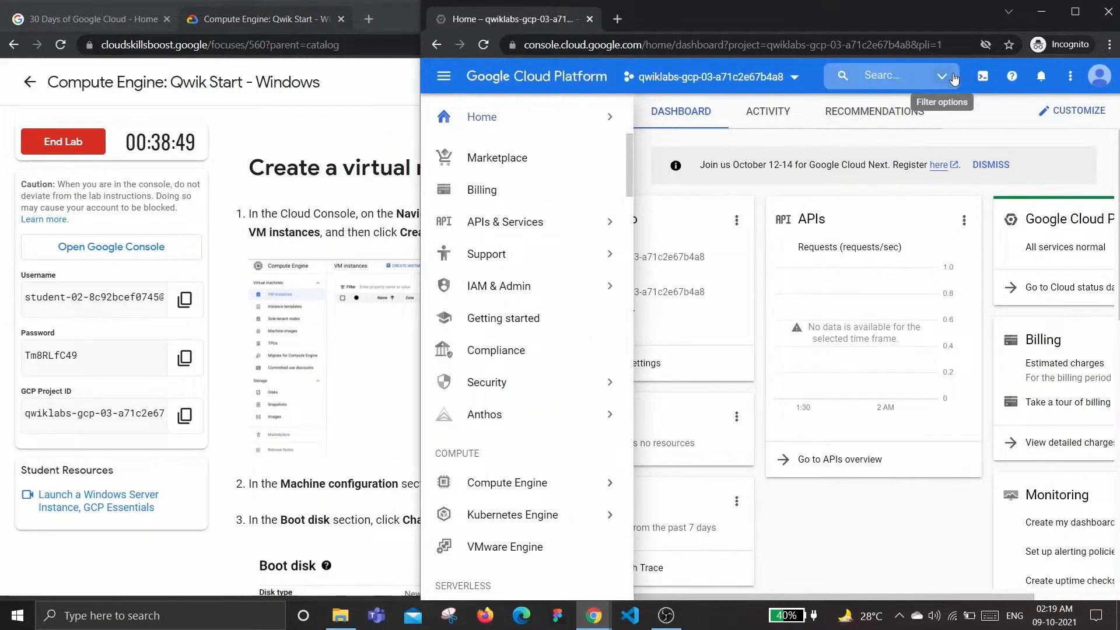
Activate Cloud Shell and open the Compute Engine VM instances page
{"action": "left_click", "coordinate": [983, 76]}
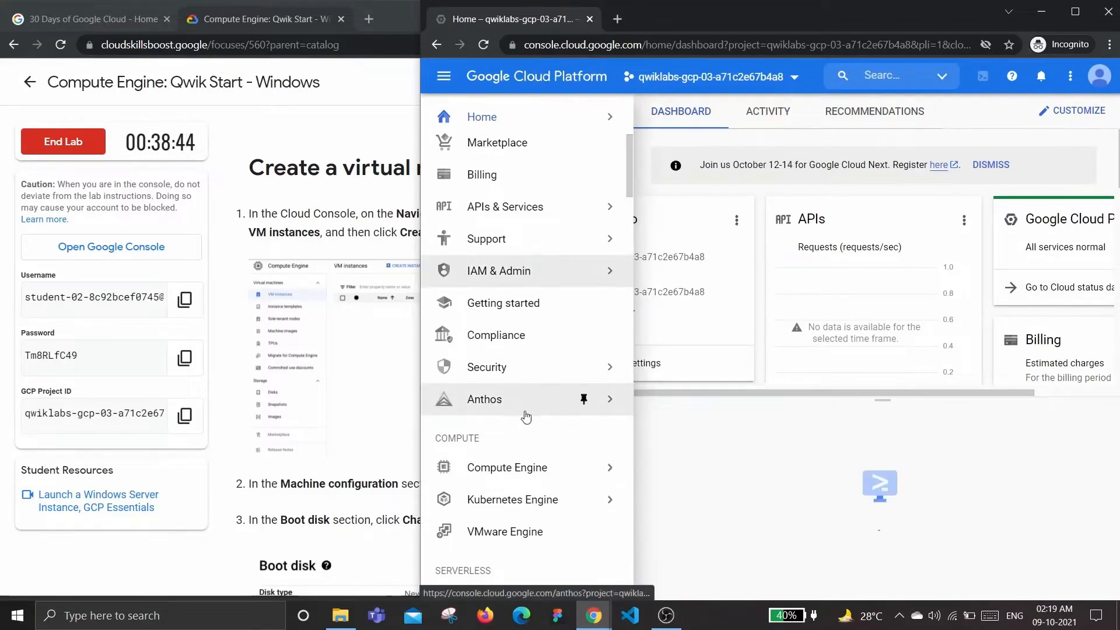
{"action": "left_click", "coordinate": [511, 443]}
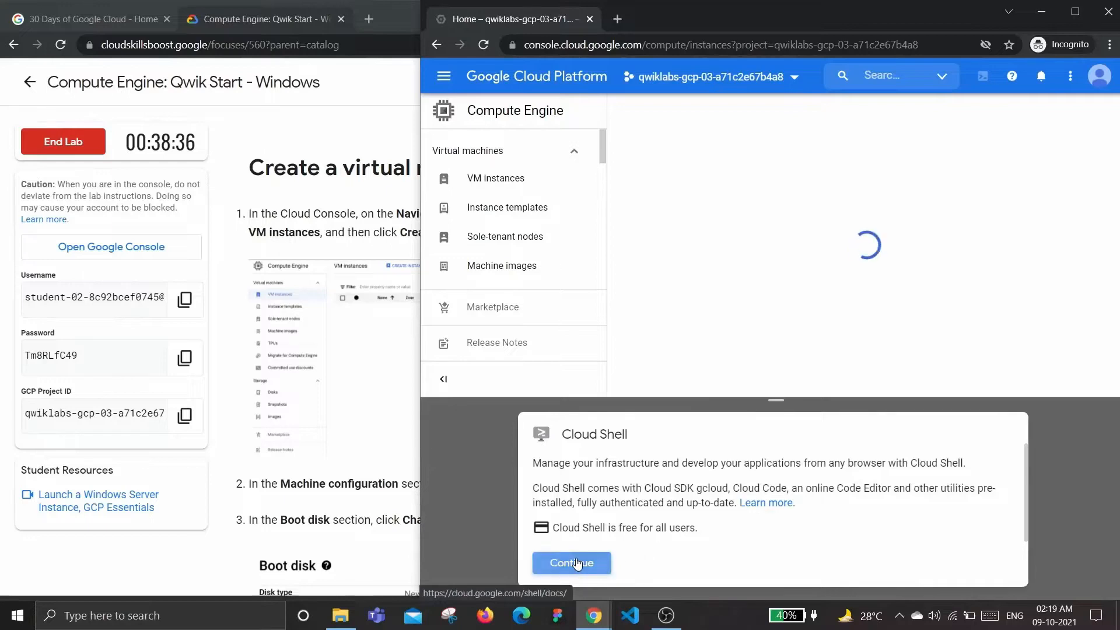
{"action": "left_click", "coordinate": [576, 563]}
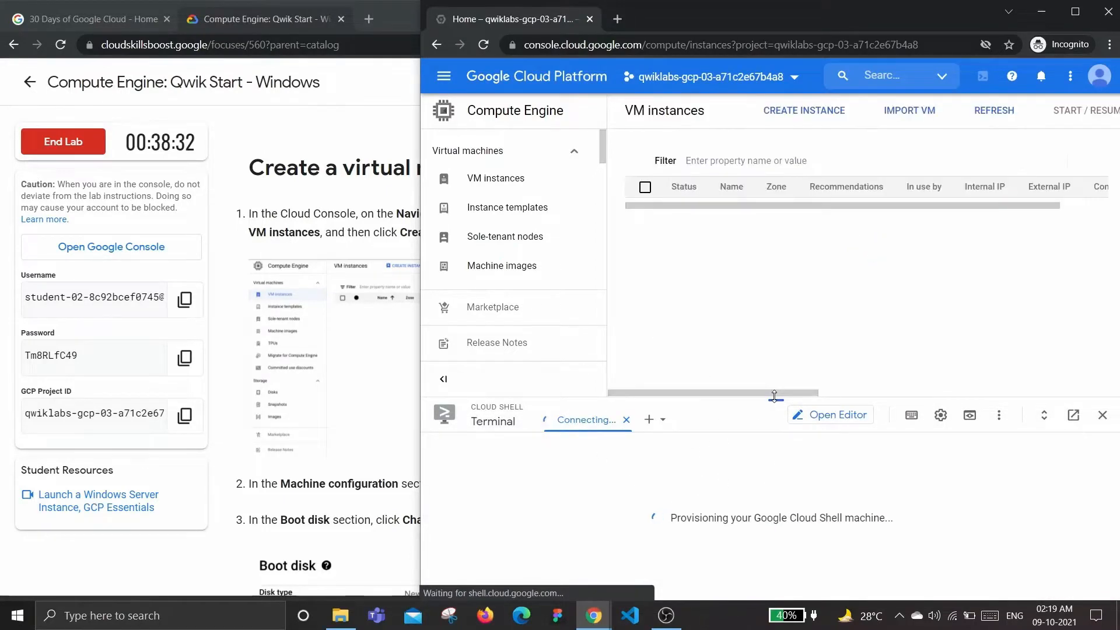
{"action": "left_click_drag", "start_coordinate": [776, 401], "coordinate": [778, 603]}
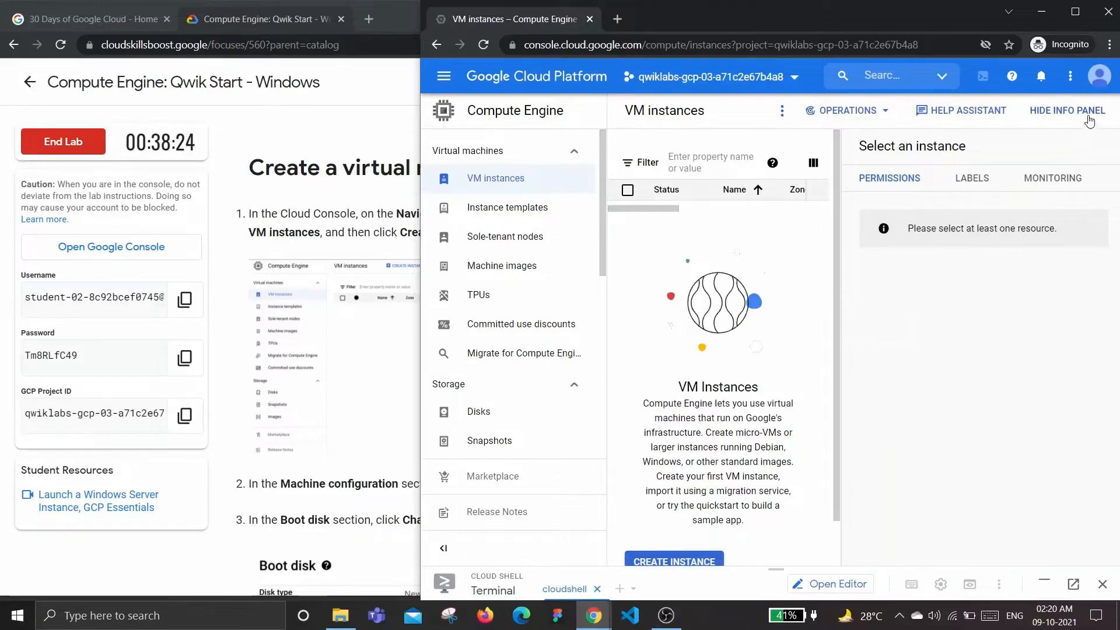
Hide the info panel and start a new instance via More actions > Create Instance
{"action": "left_click", "coordinate": [1067, 111]}
{"action": "left_click", "coordinate": [776, 112]}
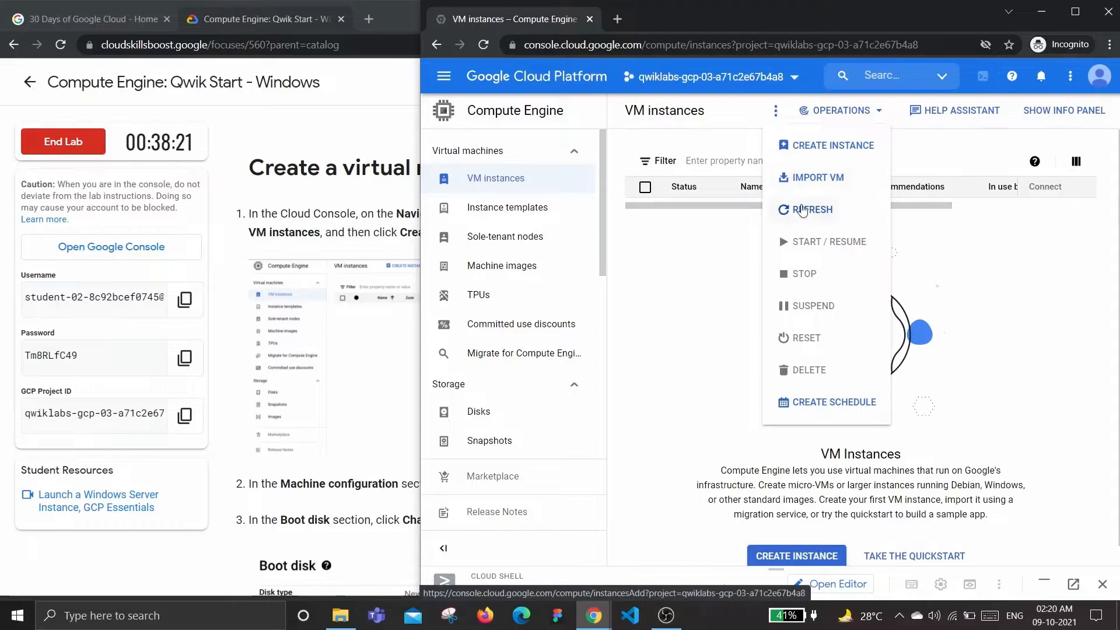
{"action": "left_click", "coordinate": [839, 153]}
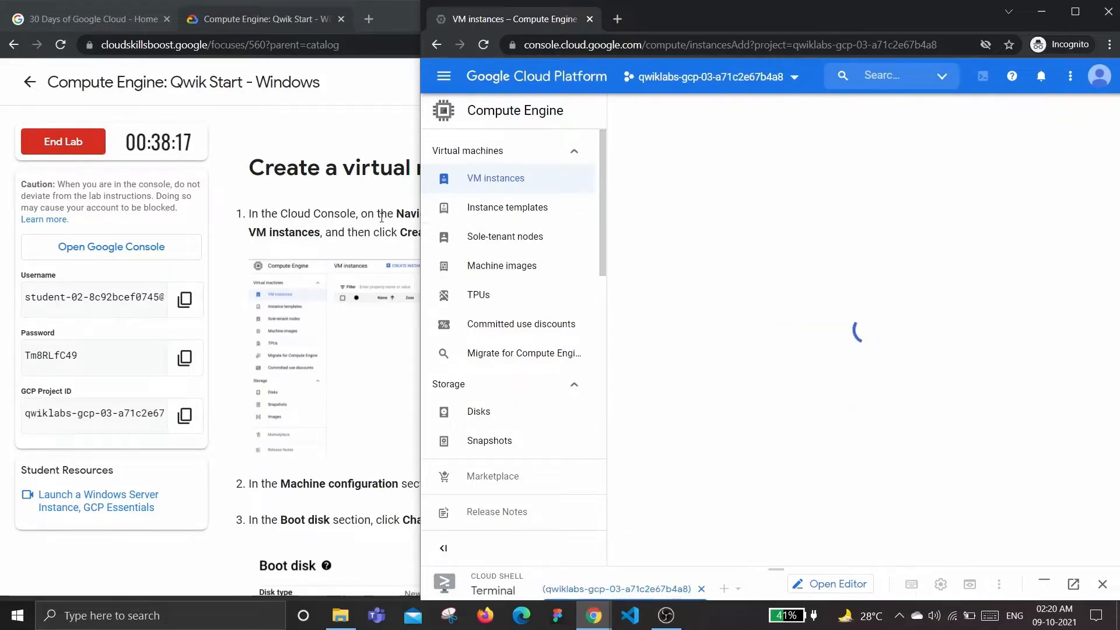
Read lab steps 2–4 covering N1 series and the Windows Server 2012 R2 Datacenter boot disk
{"action": "left_click", "coordinate": [382, 217]}
{"action": "scroll", "coordinate": [381, 217], "scroll_direction": "down", "scroll_amount": 1}
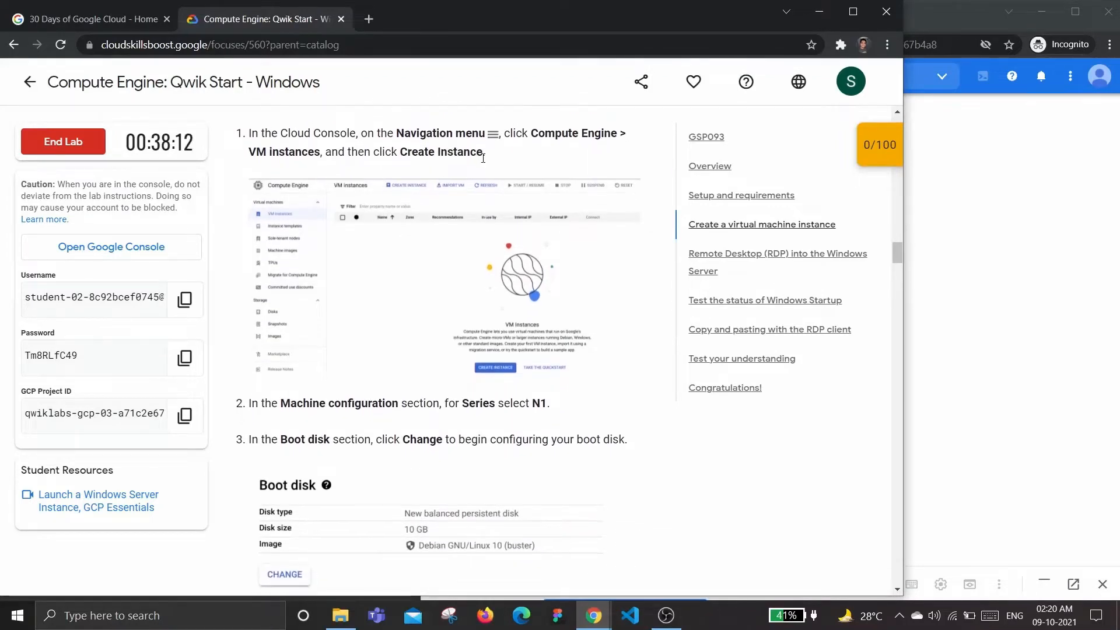
{"action": "scroll", "coordinate": [475, 164], "scroll_direction": "down", "scroll_amount": 2}
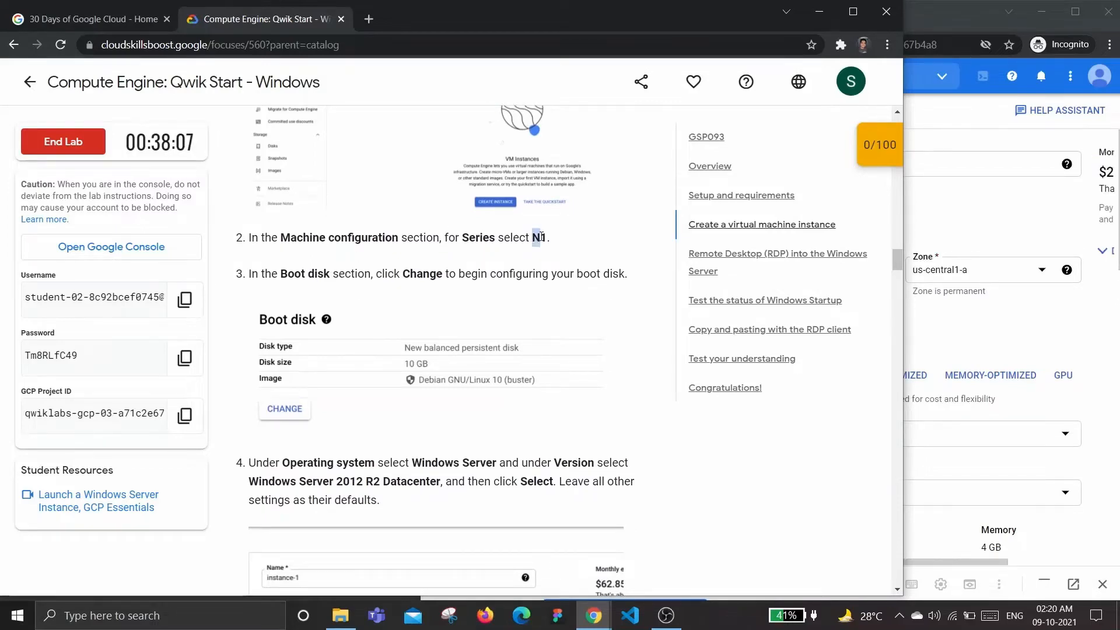
{"action": "scroll", "coordinate": [547, 237], "scroll_direction": "down", "scroll_amount": 1}
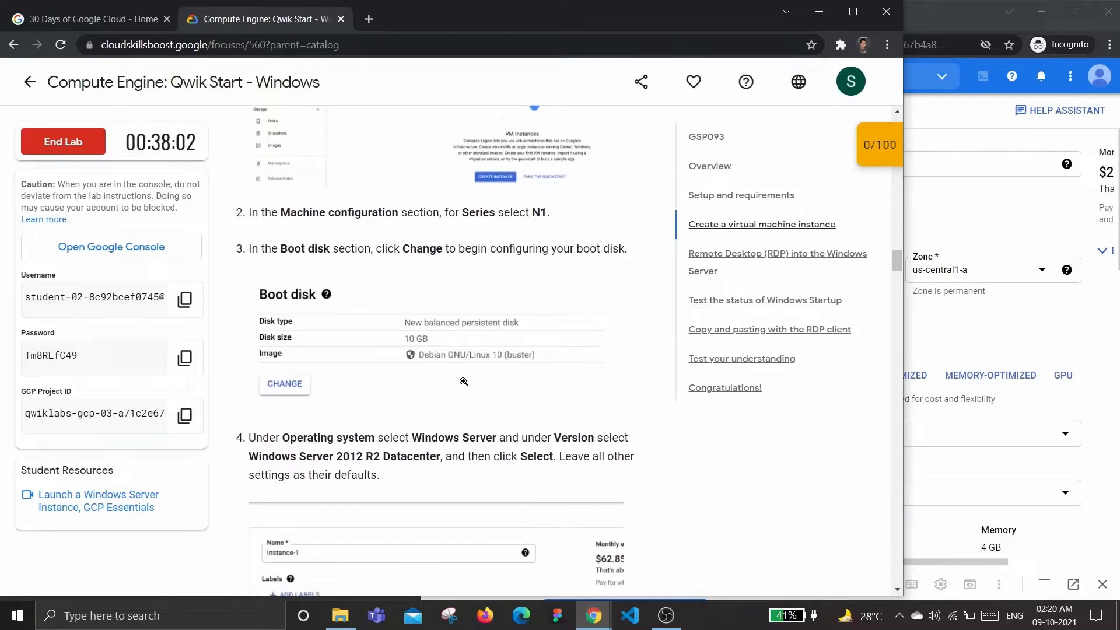
{"action": "scroll", "coordinate": [464, 381], "scroll_direction": "down", "scroll_amount": 3}
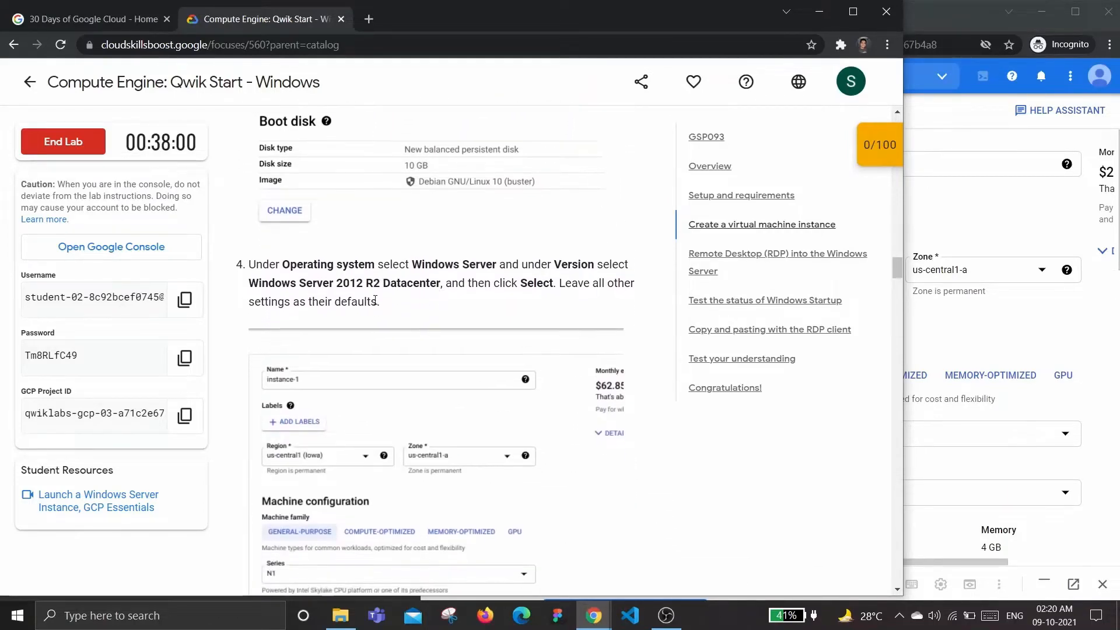
{"action": "scroll", "coordinate": [413, 282], "scroll_direction": "down", "scroll_amount": 1}
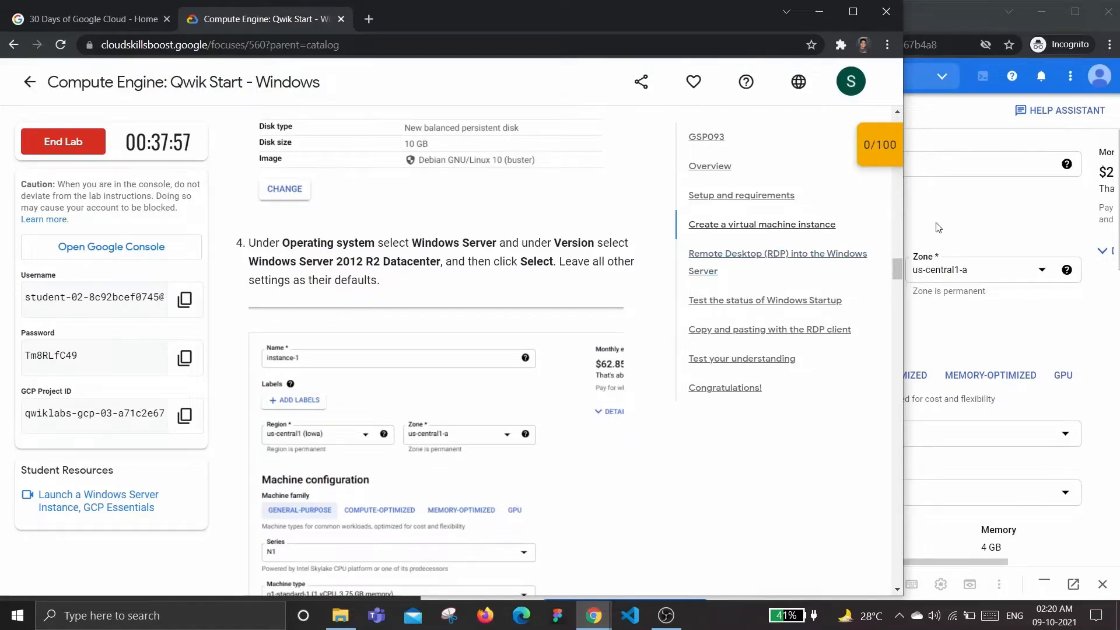
Choose the N1 series so the machine type becomes n1-standard-1 (1 vCPU, 3.75 GB)
{"action": "left_click", "coordinate": [957, 206]}
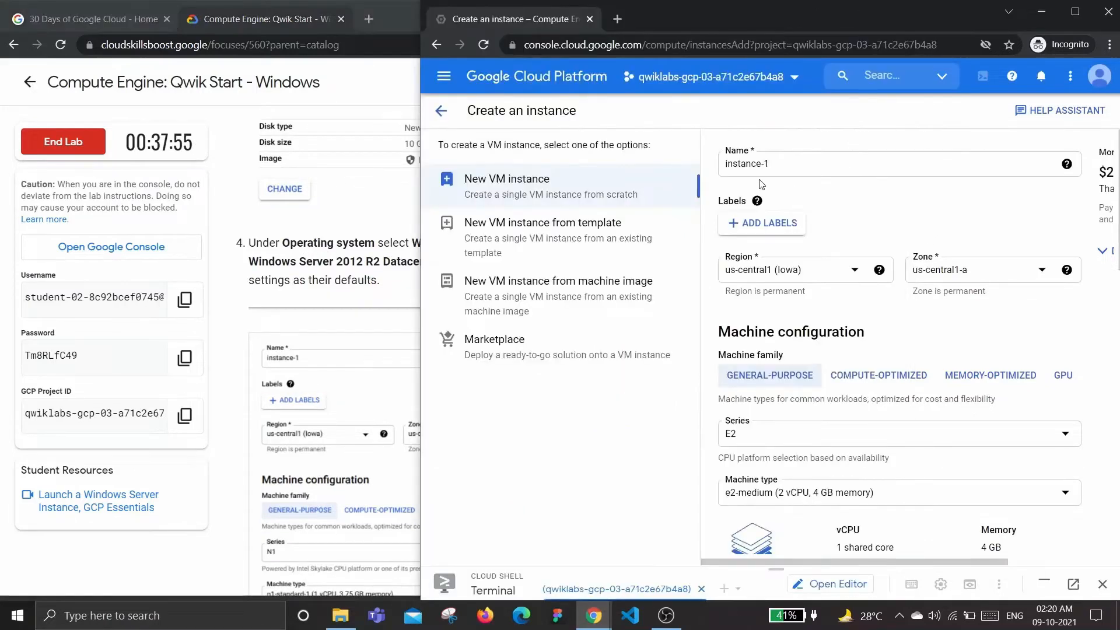
{"action": "scroll", "coordinate": [831, 250], "scroll_direction": "down", "scroll_amount": 2}
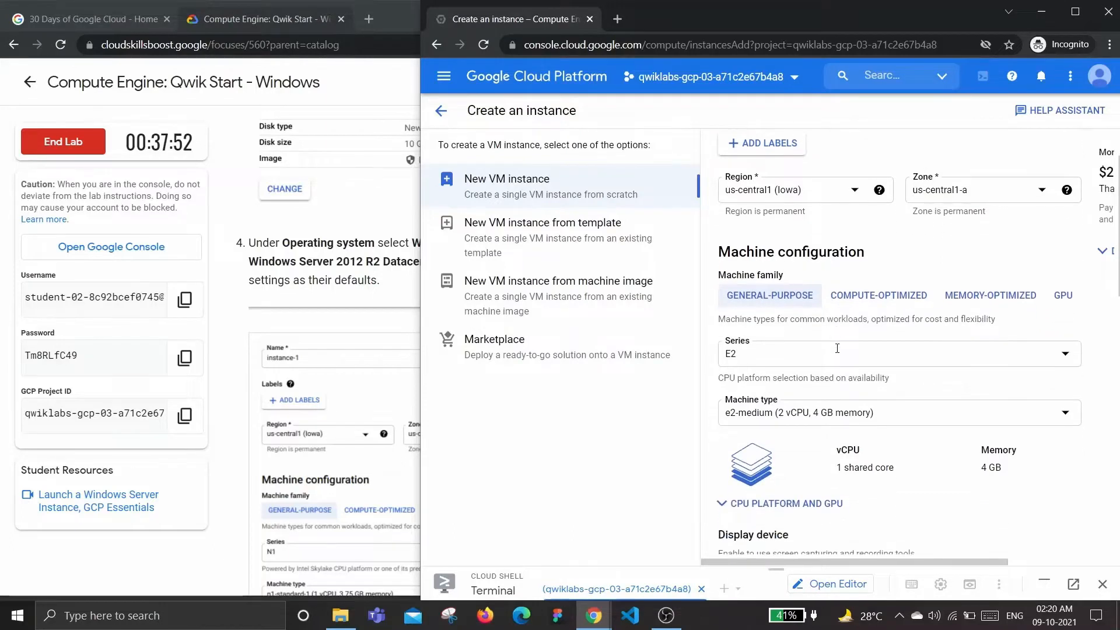
{"action": "scroll", "coordinate": [838, 309], "scroll_direction": "down", "scroll_amount": 1}
{"action": "left_click", "coordinate": [835, 277]}
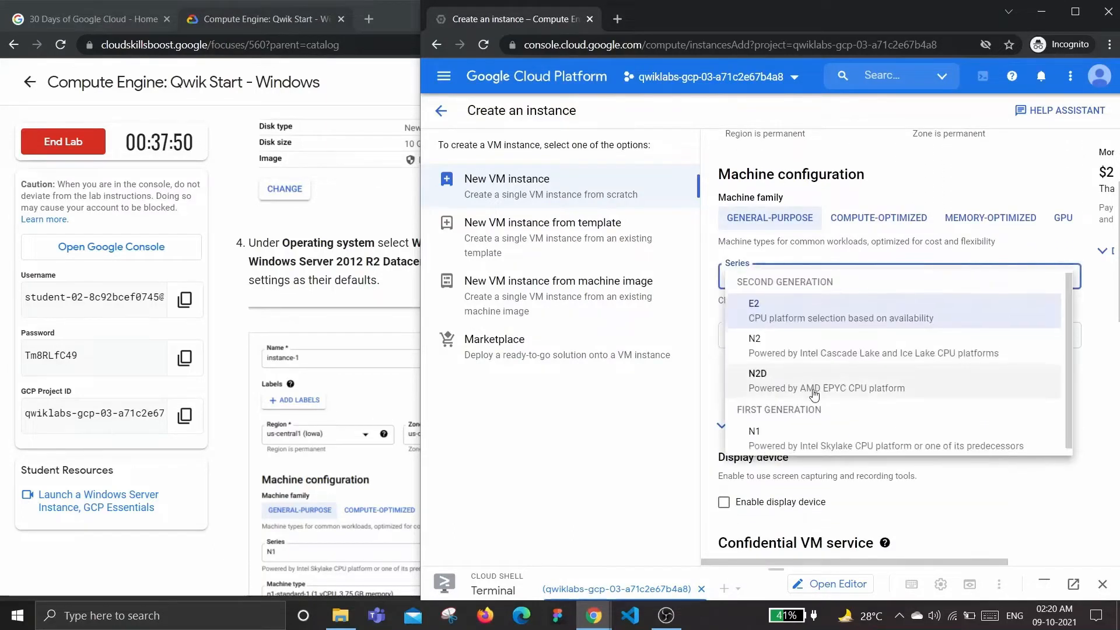
{"action": "left_click", "coordinate": [754, 428]}
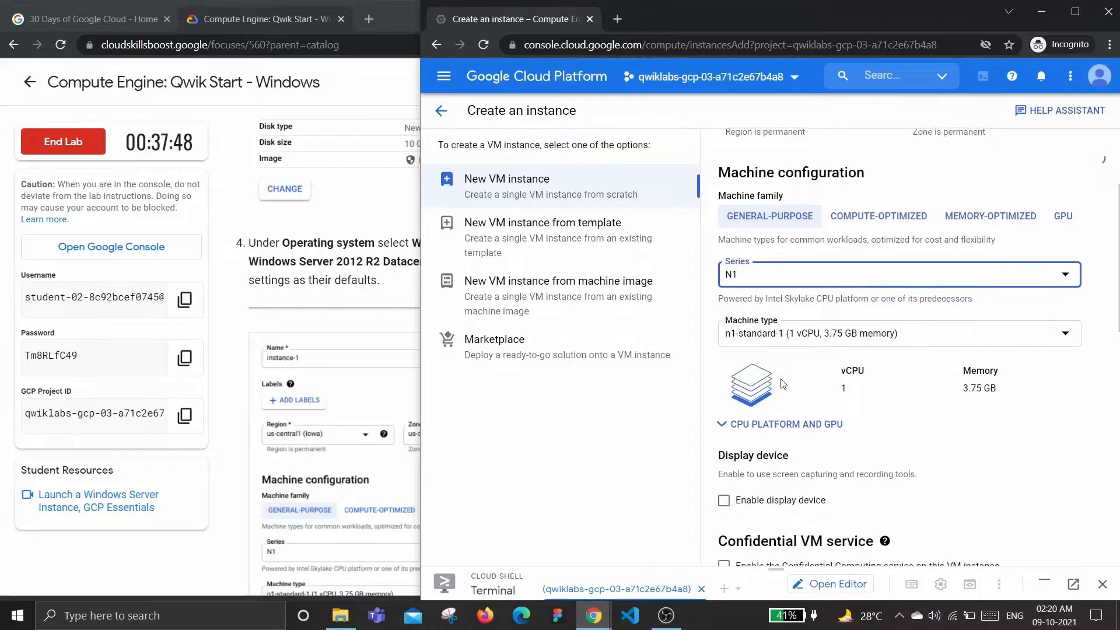
{"action": "scroll", "coordinate": [781, 379], "scroll_direction": "down", "scroll_amount": 2}
{"action": "scroll", "coordinate": [781, 379], "scroll_direction": "down", "scroll_amount": 3}
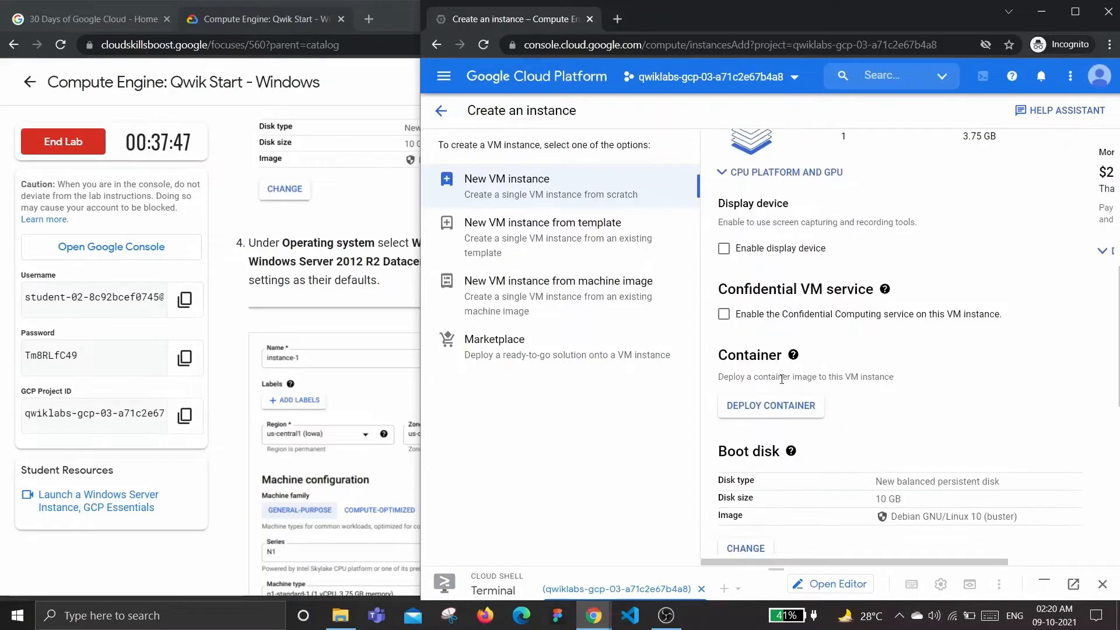
{"action": "scroll", "coordinate": [891, 473], "scroll_direction": "down", "scroll_amount": 7}
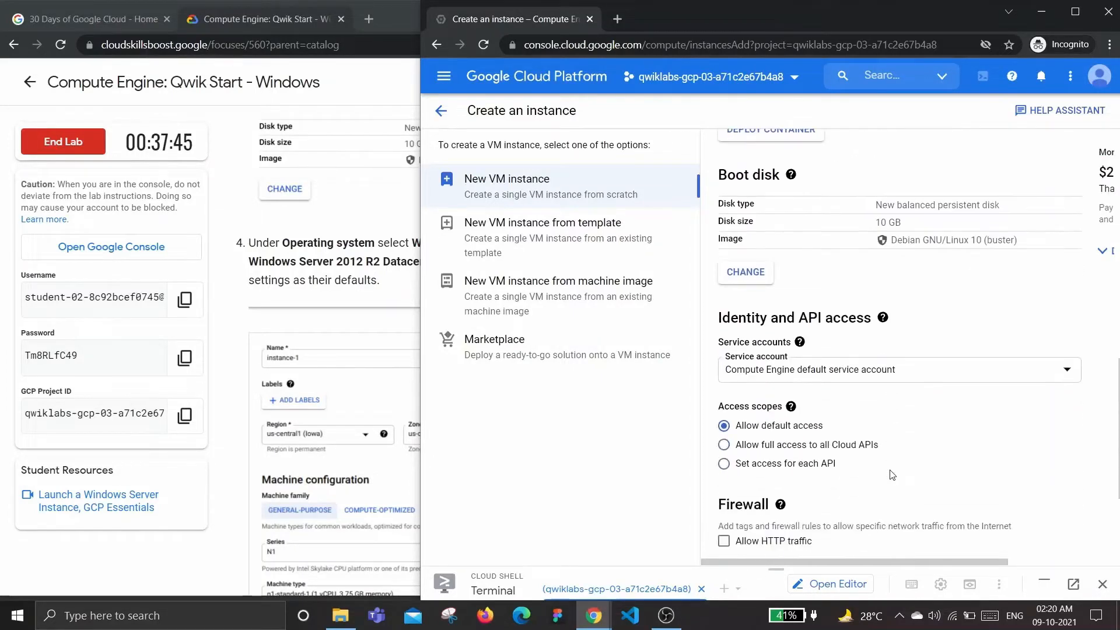
{"action": "scroll", "coordinate": [860, 320], "scroll_direction": "up", "scroll_amount": 2}
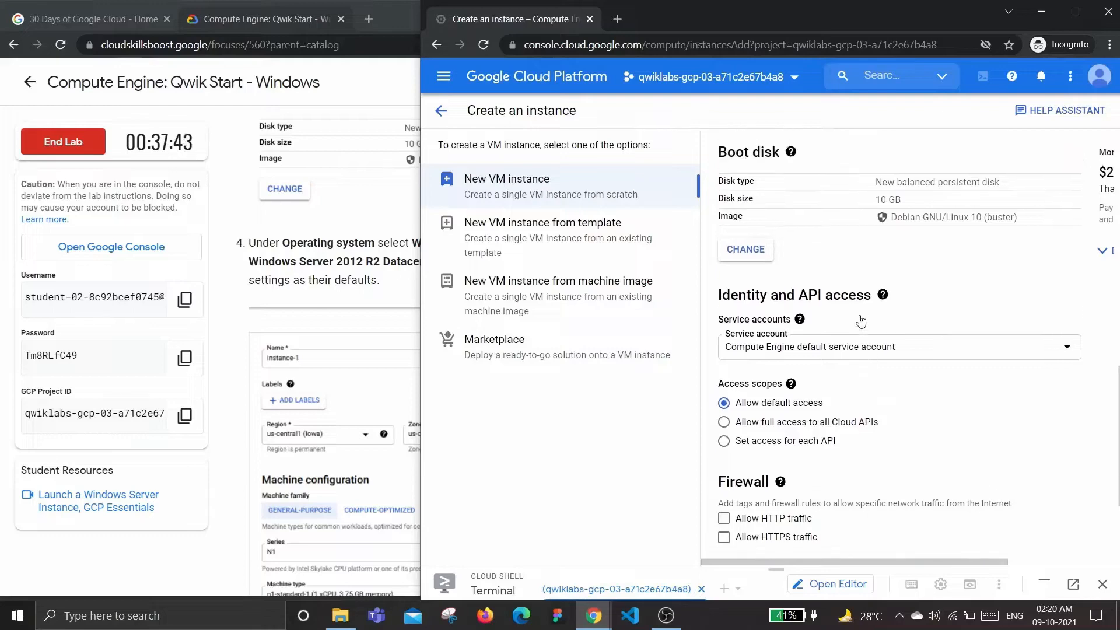
{"action": "scroll", "coordinate": [860, 320], "scroll_direction": "down", "scroll_amount": 2}
{"action": "scroll", "coordinate": [862, 319], "scroll_direction": "up", "scroll_amount": 2}
{"action": "scroll", "coordinate": [863, 320], "scroll_direction": "up", "scroll_amount": 1}
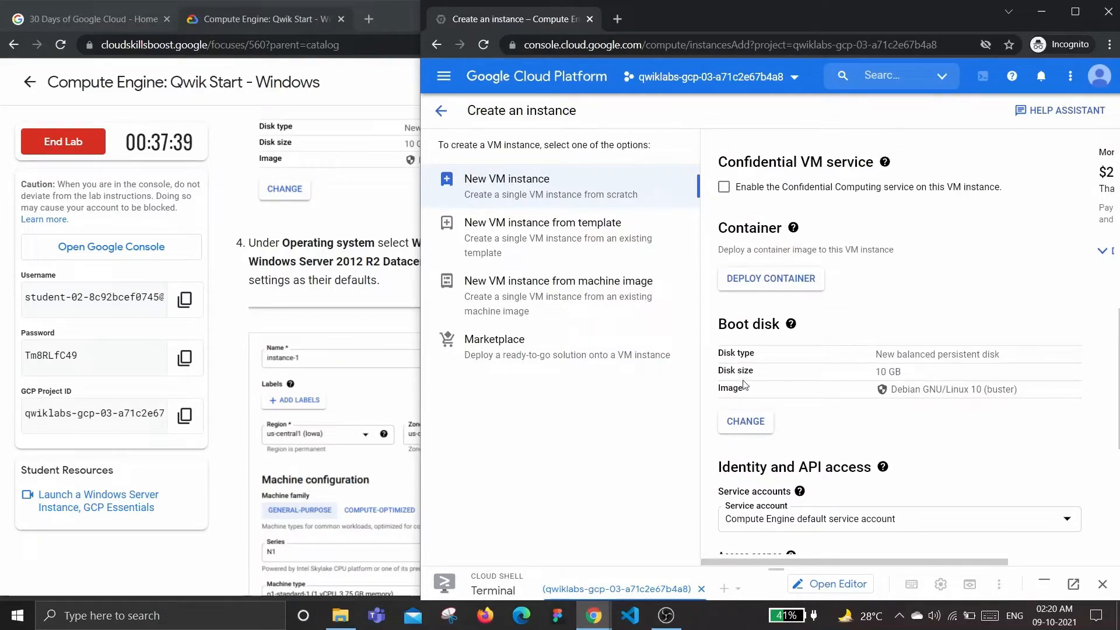
Change the boot disk operating system to Windows Server
{"action": "left_click", "coordinate": [754, 428]}
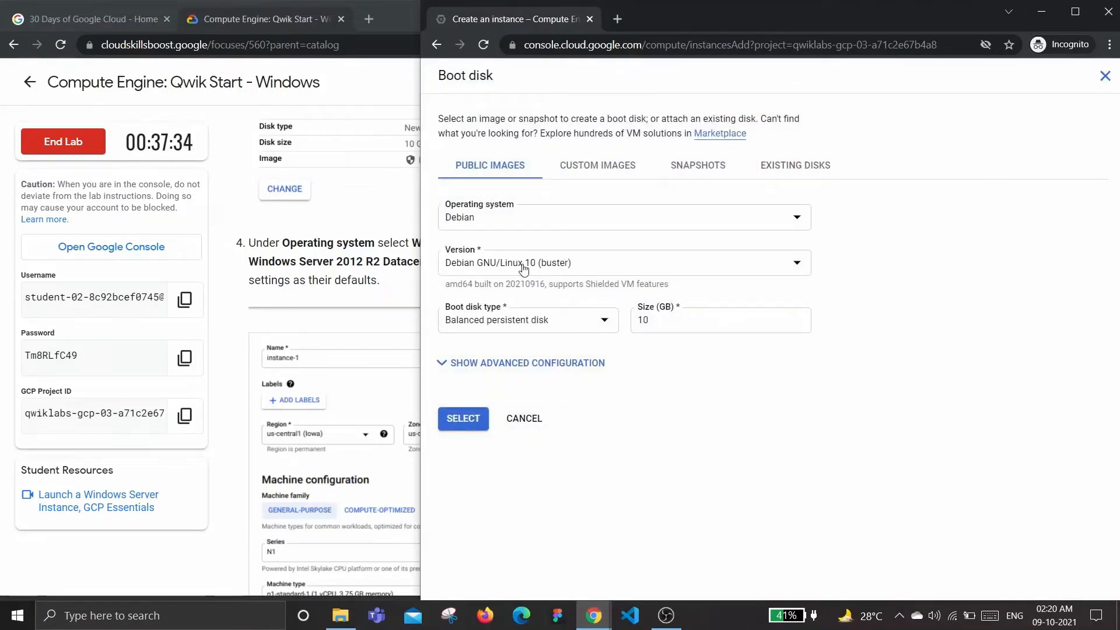
{"action": "left_click", "coordinate": [542, 221]}
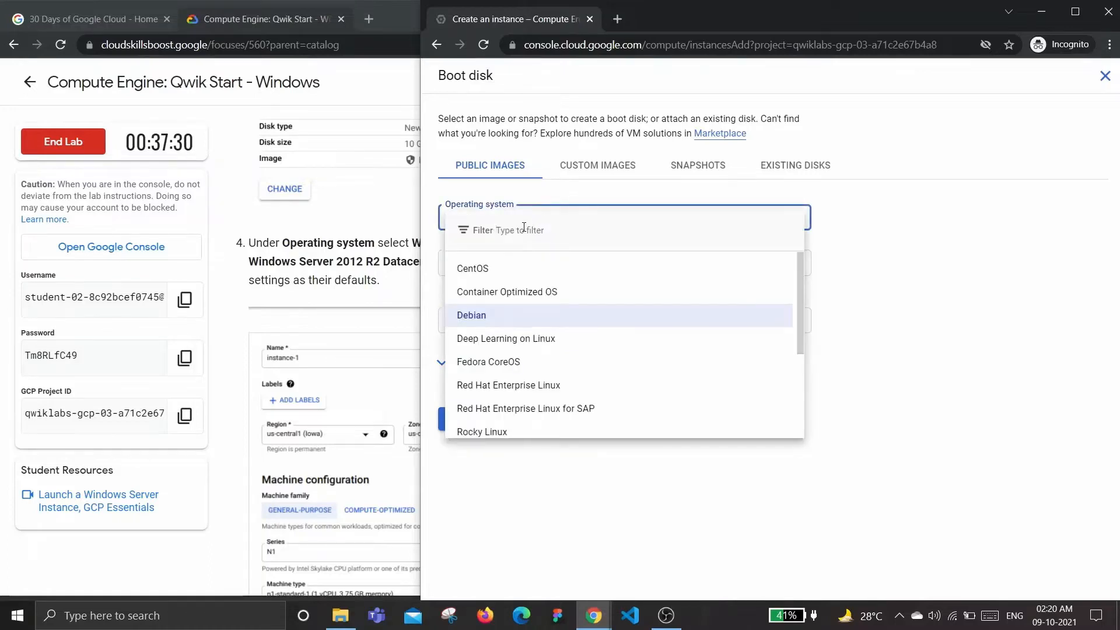
{"action": "type", "text": "r2"}
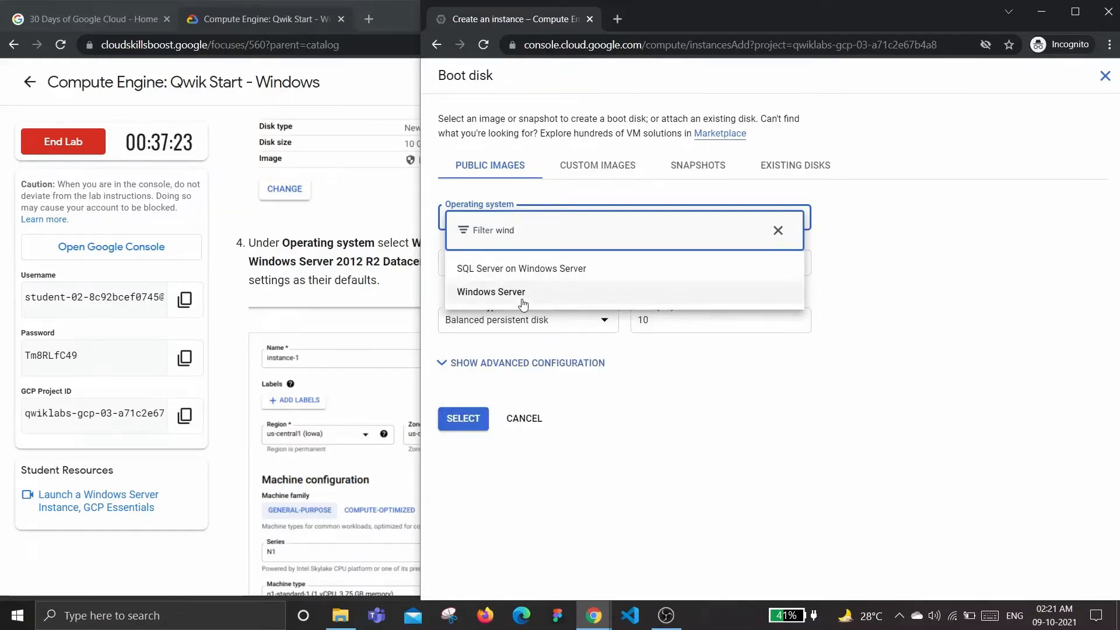
{"action": "left_click", "coordinate": [527, 297]}
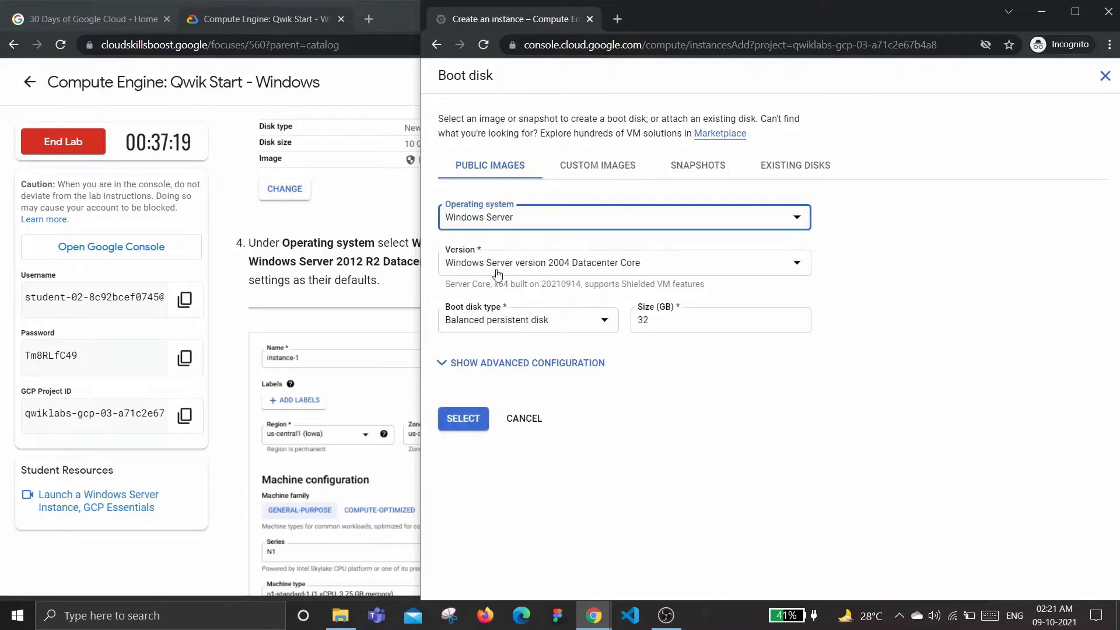
Set the boot disk version to Windows Server 2012 R2 Datacenter, checking it against the lab
{"action": "left_click", "coordinate": [507, 269]}
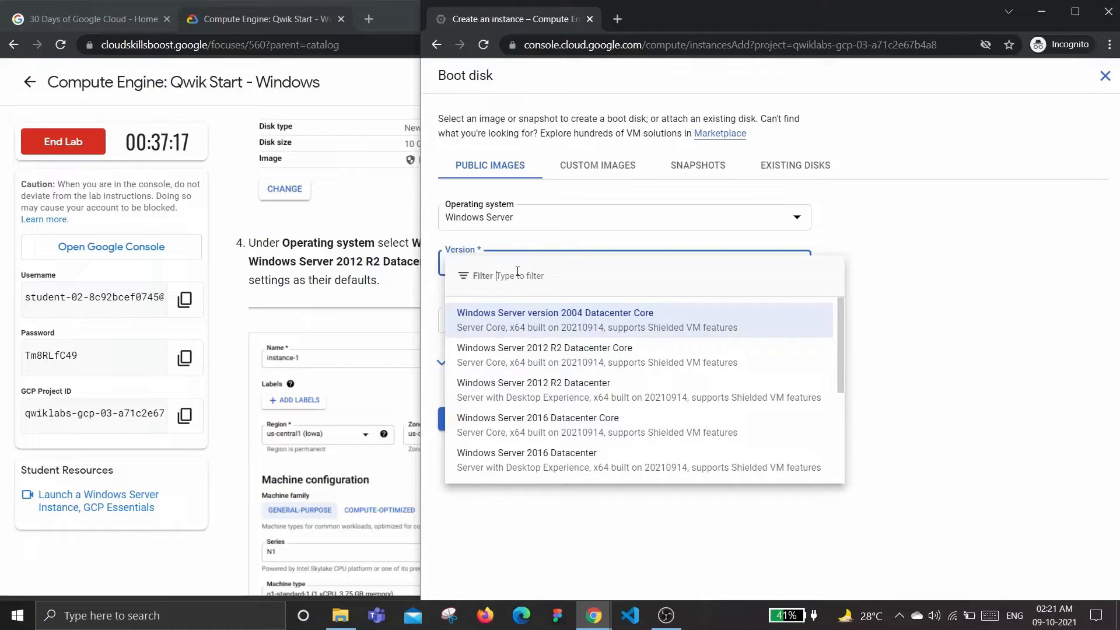
{"action": "type", "text": "R3"}
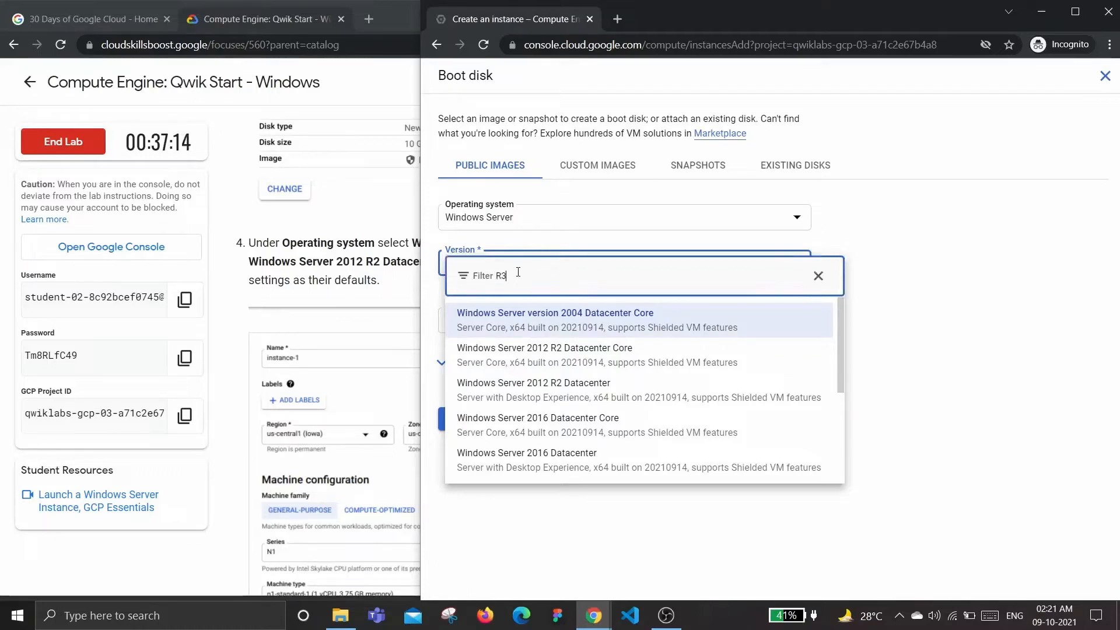
{"action": "key", "text": "BackSpace"}
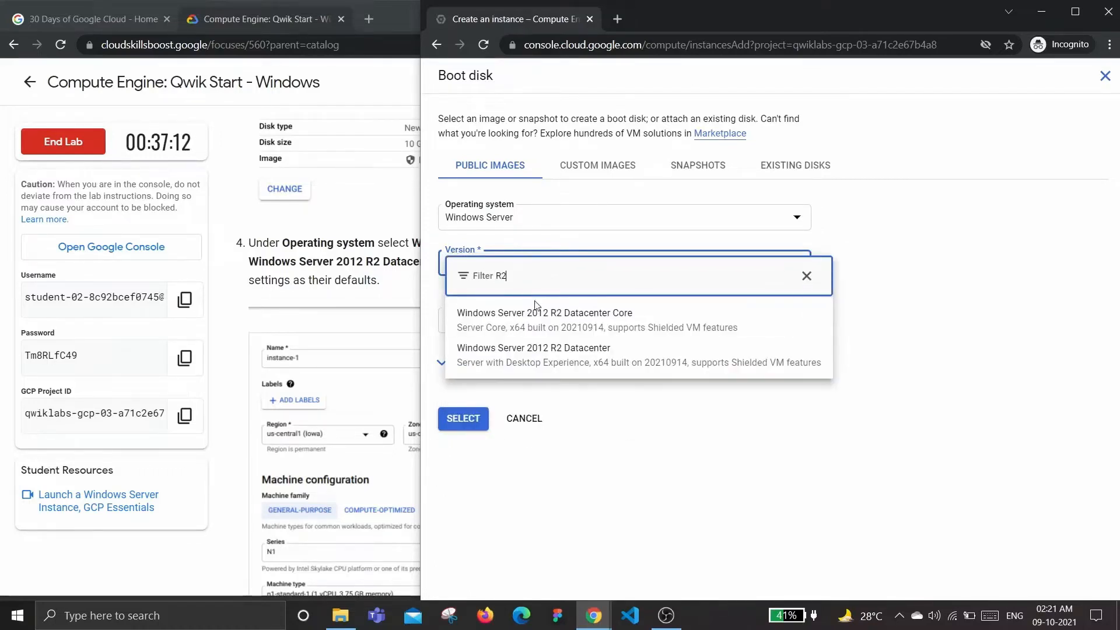
{"action": "left_click", "coordinate": [562, 320]}
{"action": "left_click", "coordinate": [326, 292]}
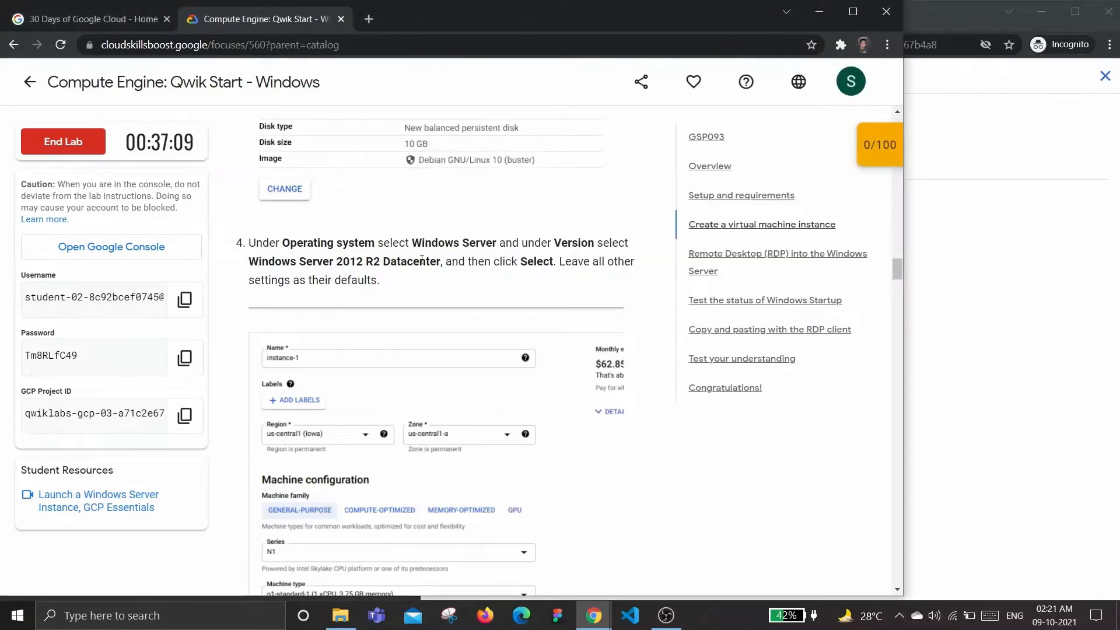
{"action": "left_click", "coordinate": [981, 382]}
{"action": "left_click", "coordinate": [671, 269]}
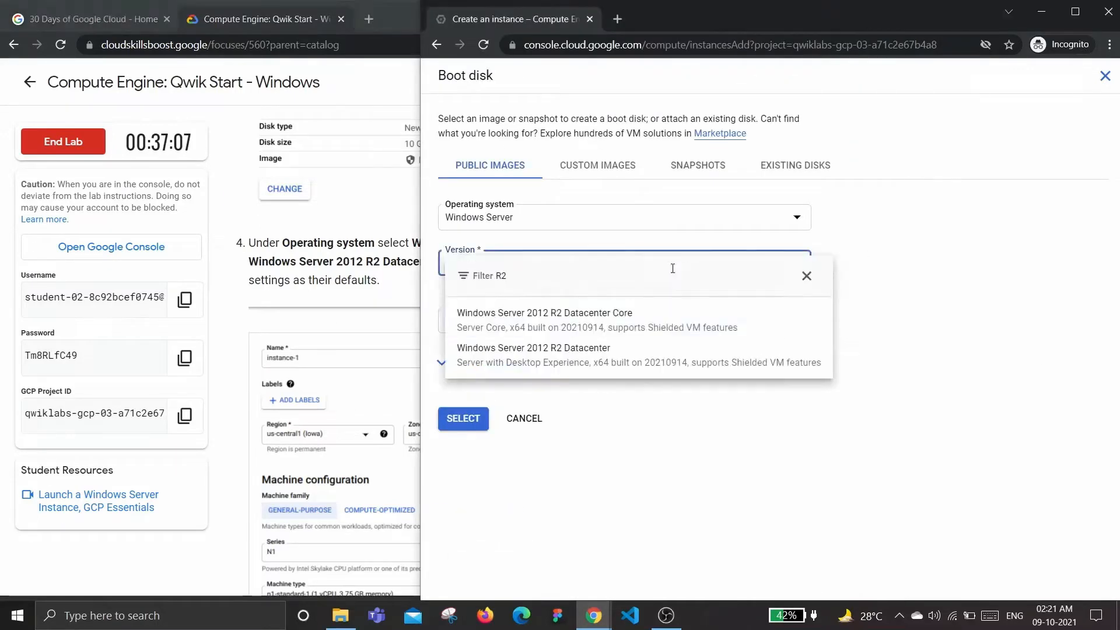
{"action": "left_click", "coordinate": [608, 362]}
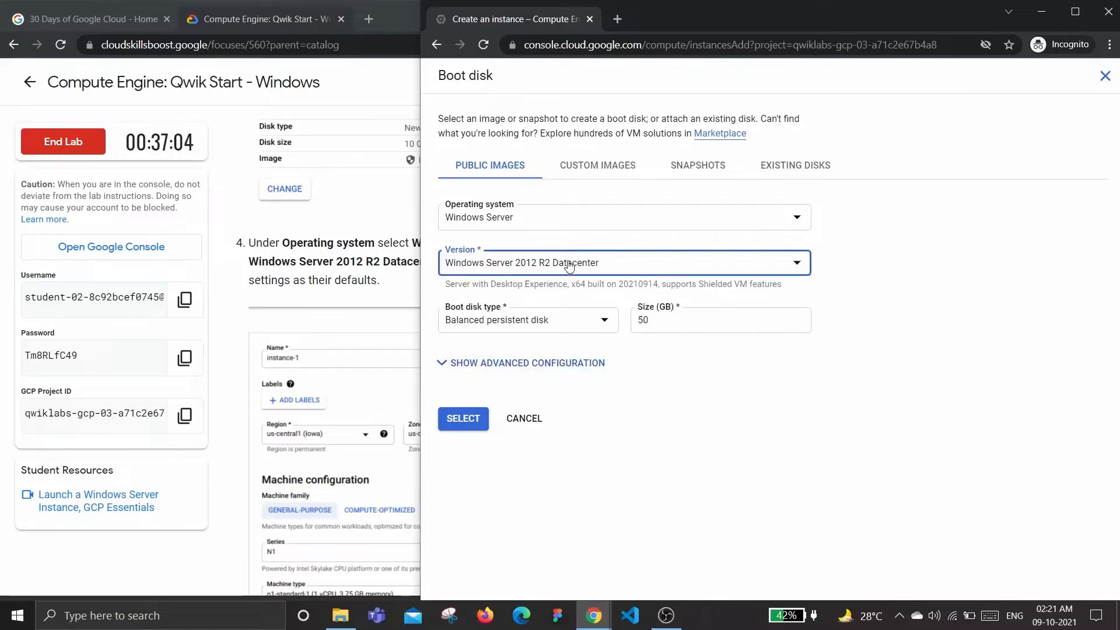
{"action": "left_click", "coordinate": [334, 267]}
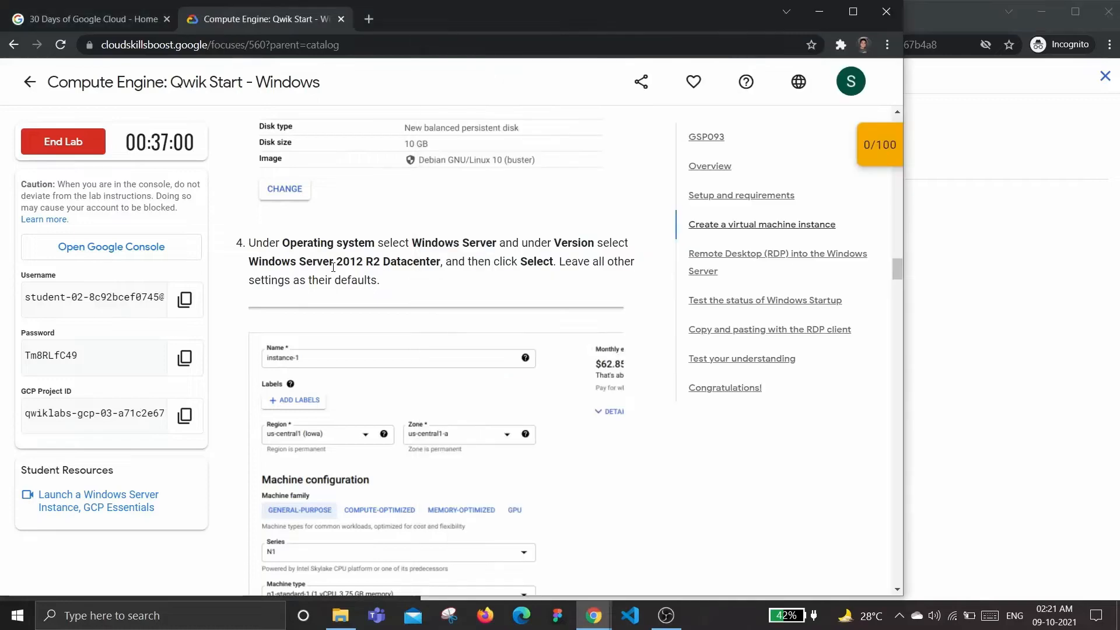
{"action": "scroll", "coordinate": [341, 274], "scroll_direction": "down", "scroll_amount": 1}
{"action": "left_click", "coordinate": [1018, 303]}
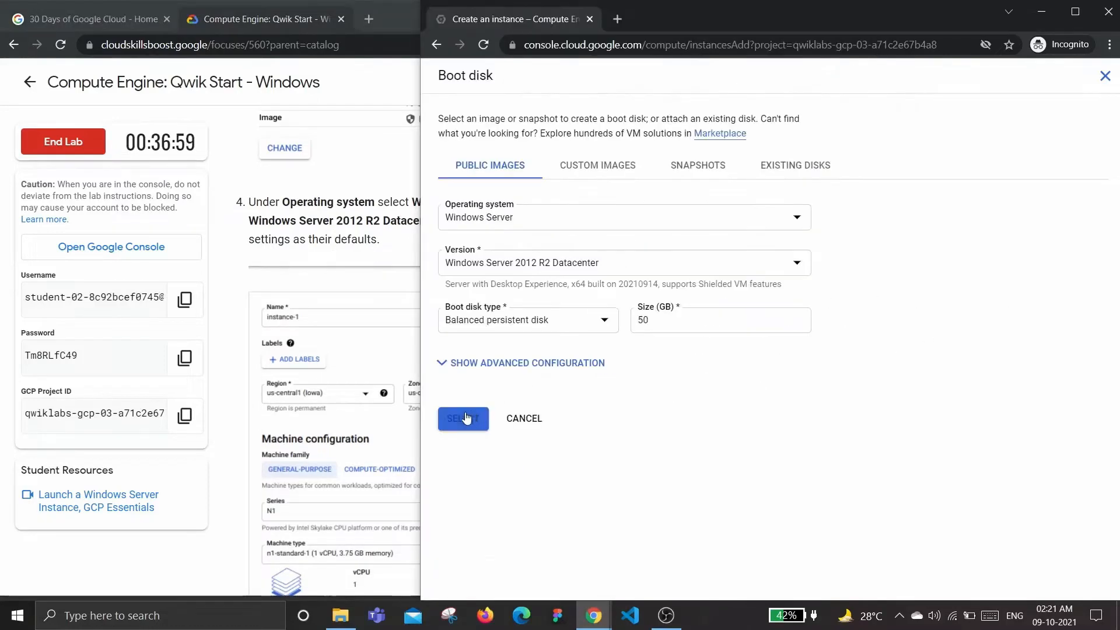
Confirm the Windows Server boot disk and create instance-1
{"action": "left_click", "coordinate": [466, 419]}
{"action": "scroll", "coordinate": [830, 391], "scroll_direction": "down", "scroll_amount": 5}
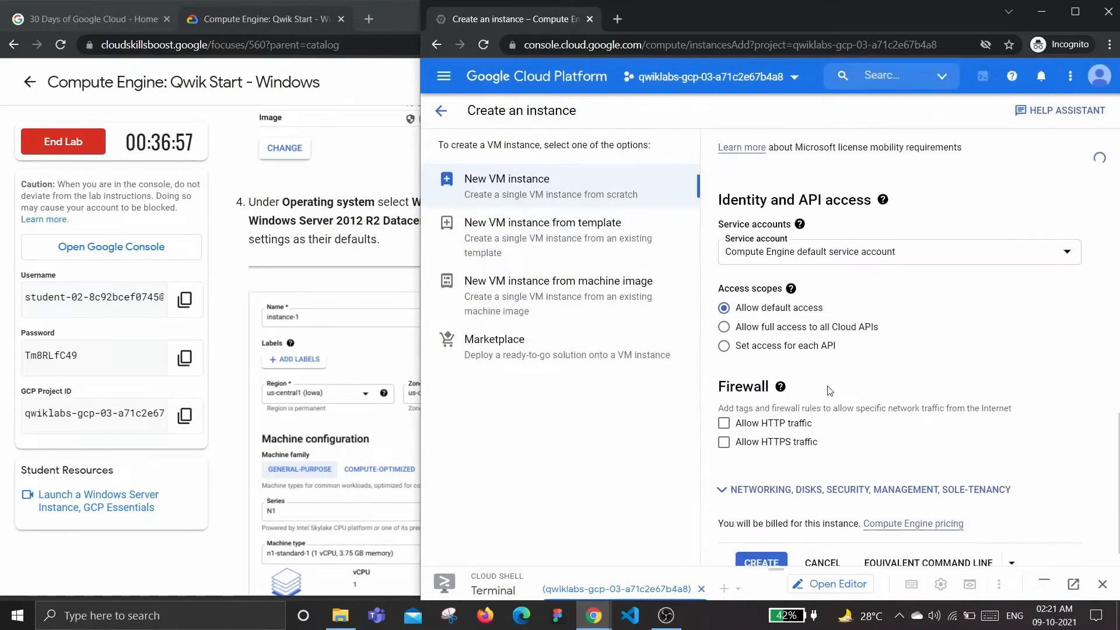
{"action": "left_click", "coordinate": [377, 218]}
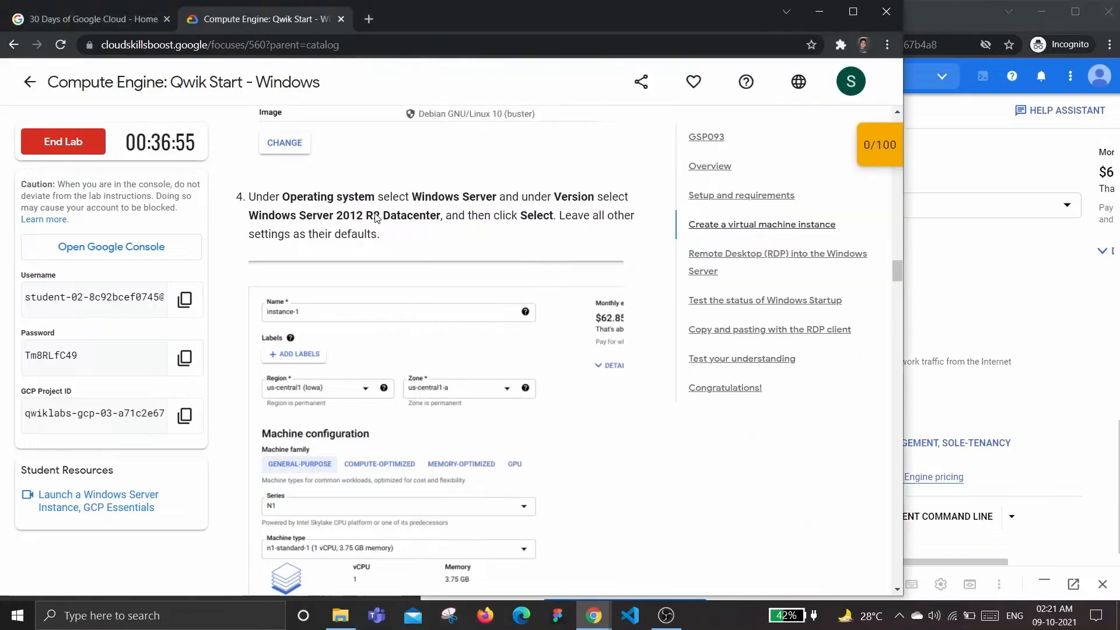
{"action": "scroll", "coordinate": [376, 218], "scroll_direction": "down", "scroll_amount": 9}
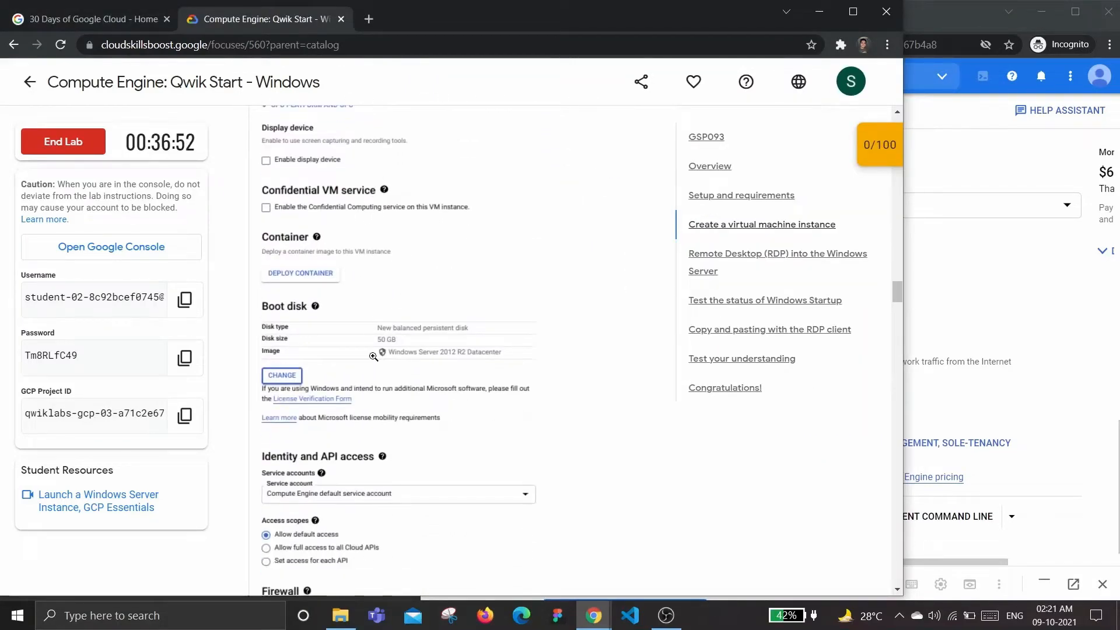
{"action": "scroll", "coordinate": [346, 313], "scroll_direction": "down", "scroll_amount": 8}
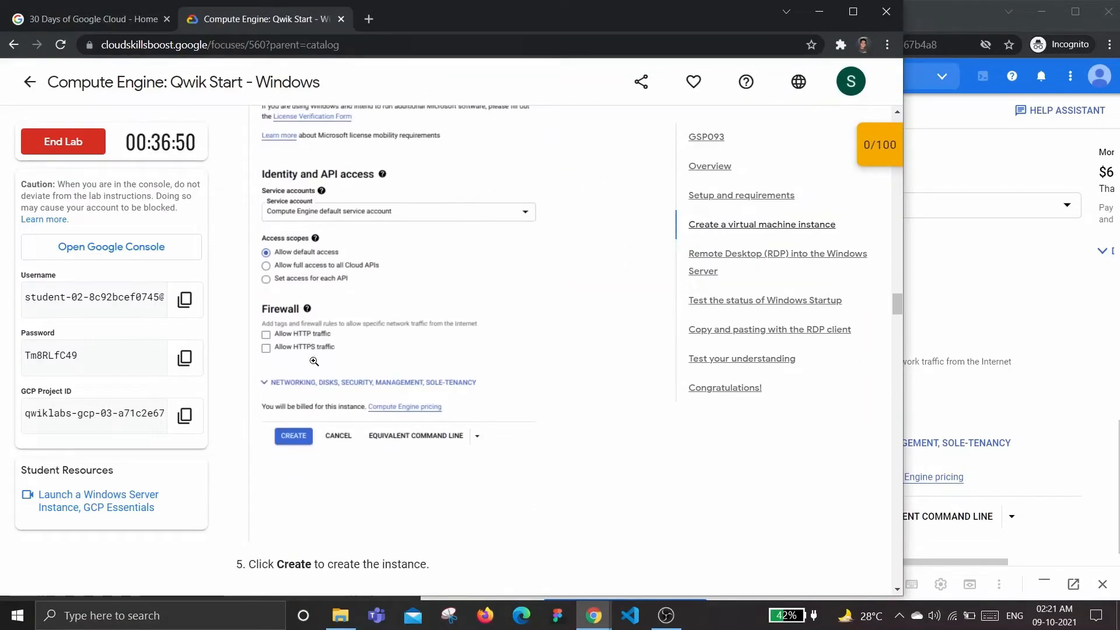
{"action": "left_click", "coordinate": [966, 283]}
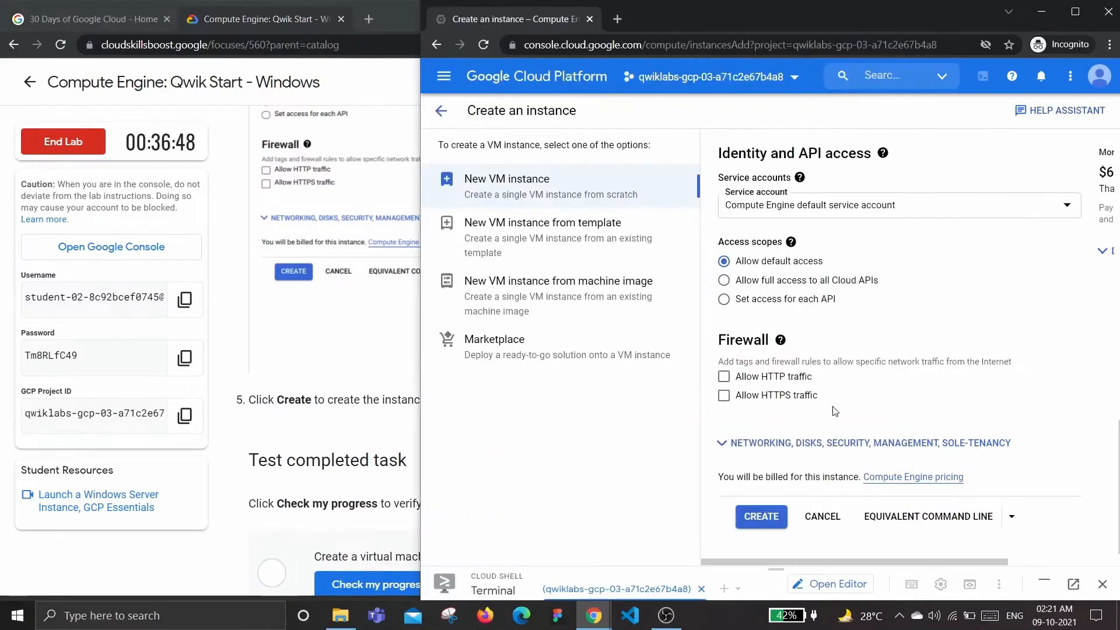
{"action": "left_click", "coordinate": [767, 517]}
Run the lab's Check my progress to verify the VM creation task
{"action": "left_click", "coordinate": [356, 334]}
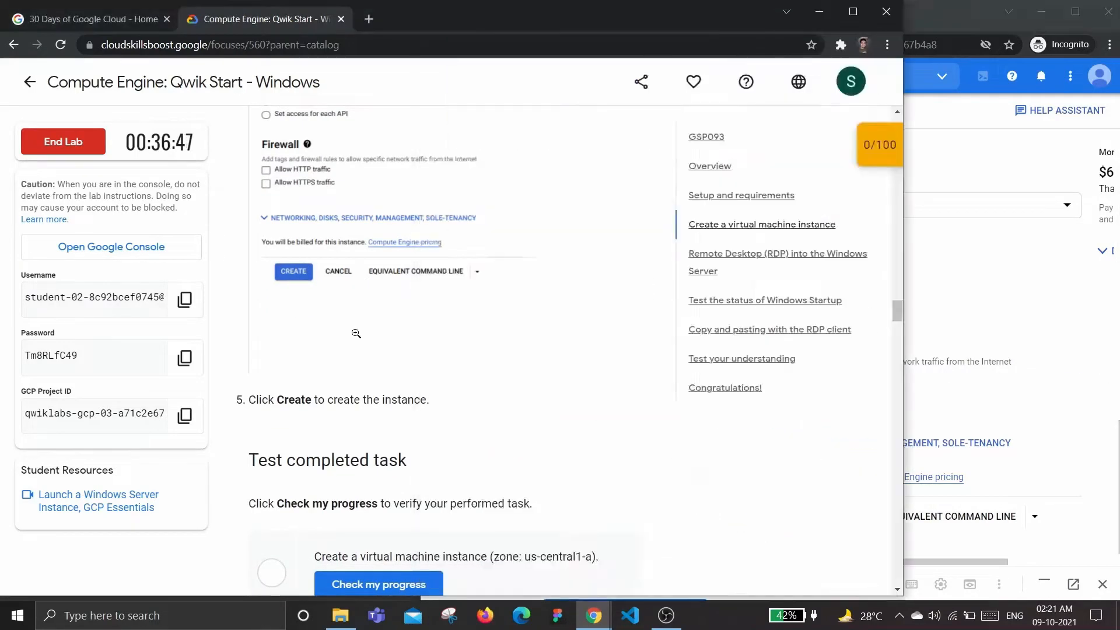
{"action": "left_click", "coordinate": [356, 334]}
{"action": "scroll", "coordinate": [356, 333], "scroll_direction": "down", "scroll_amount": 4}
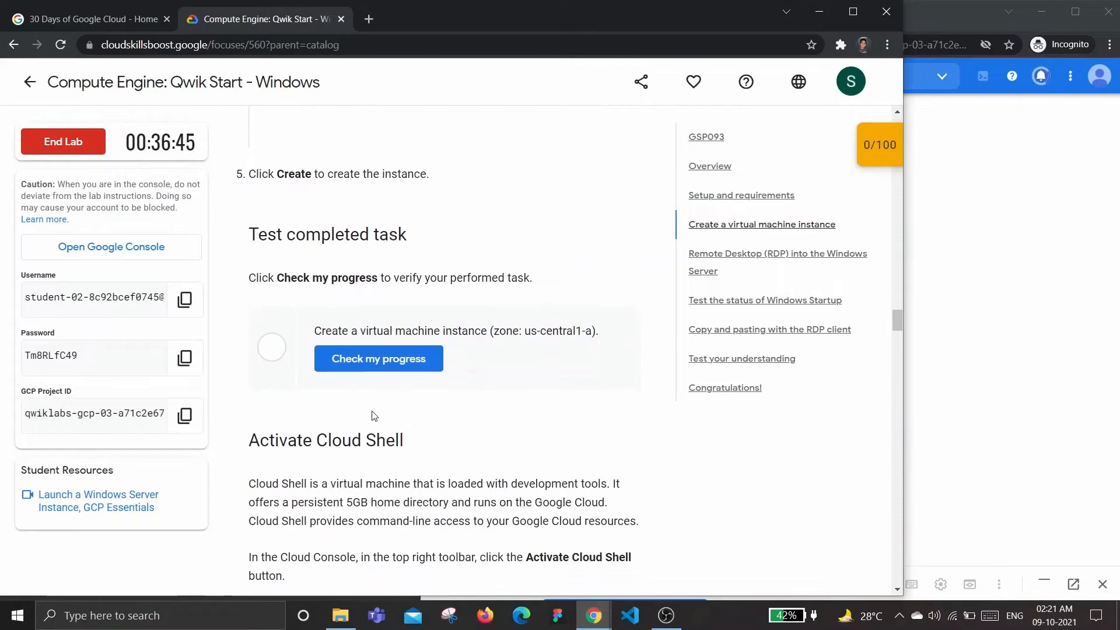
{"action": "left_click", "coordinate": [380, 353]}
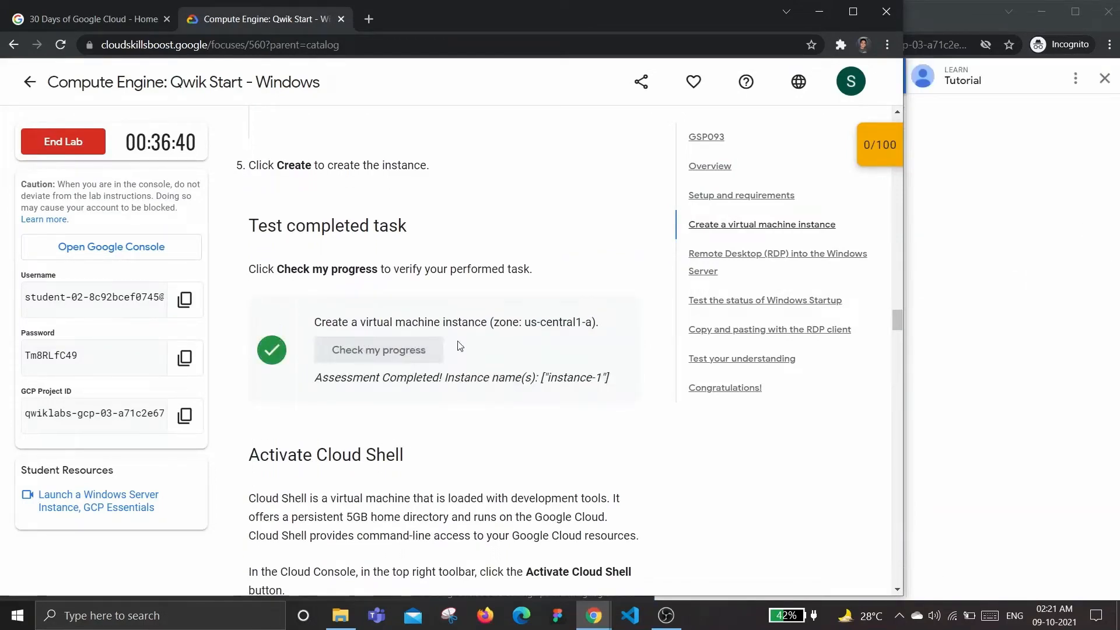
{"action": "scroll", "coordinate": [412, 340], "scroll_direction": "down", "scroll_amount": 2}
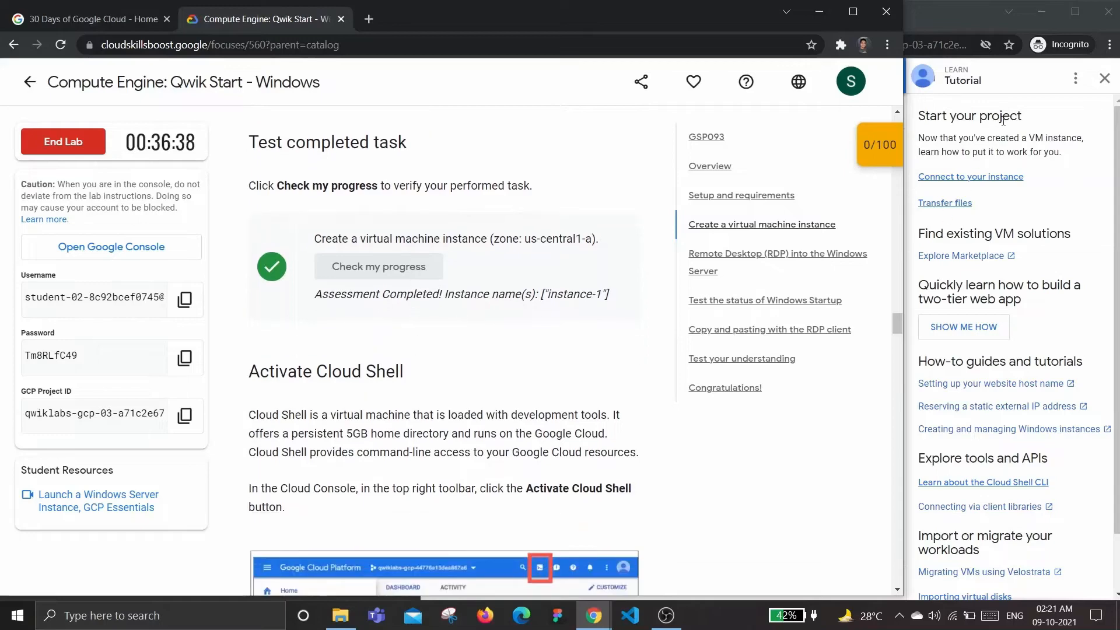
Close the tutorial side panel and view instance-1 in the VM instances list
{"action": "left_click", "coordinate": [1105, 78]}
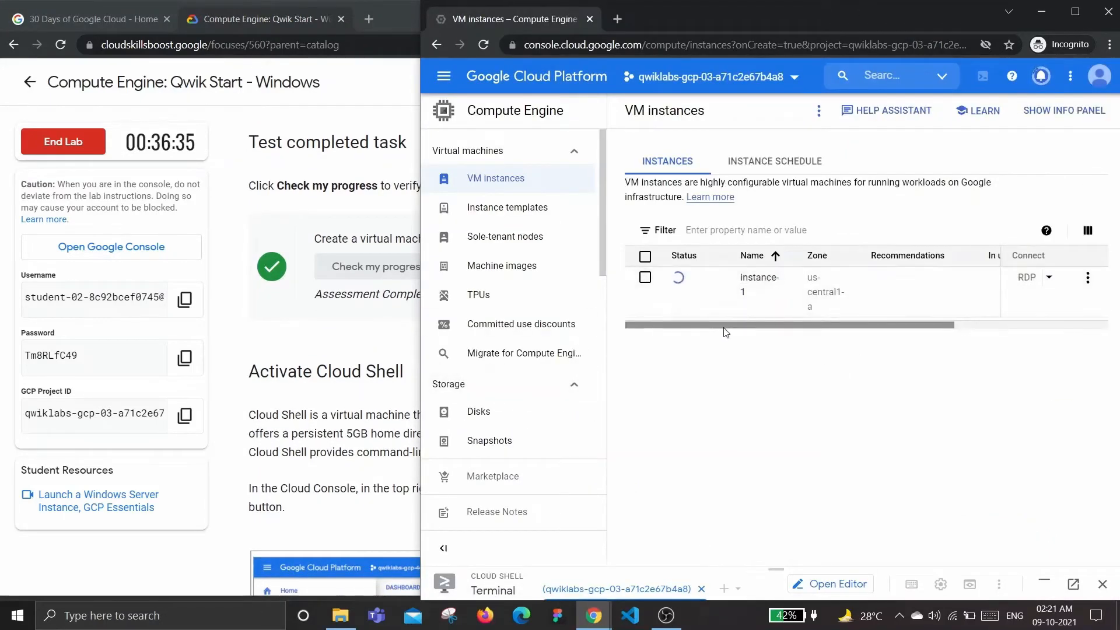
{"action": "scroll", "coordinate": [717, 324], "scroll_direction": "right", "scroll_amount": 5}
{"action": "scroll", "coordinate": [717, 323], "scroll_direction": "left", "scroll_amount": 5}
{"action": "scroll", "coordinate": [714, 323], "scroll_direction": "right", "scroll_amount": 5}
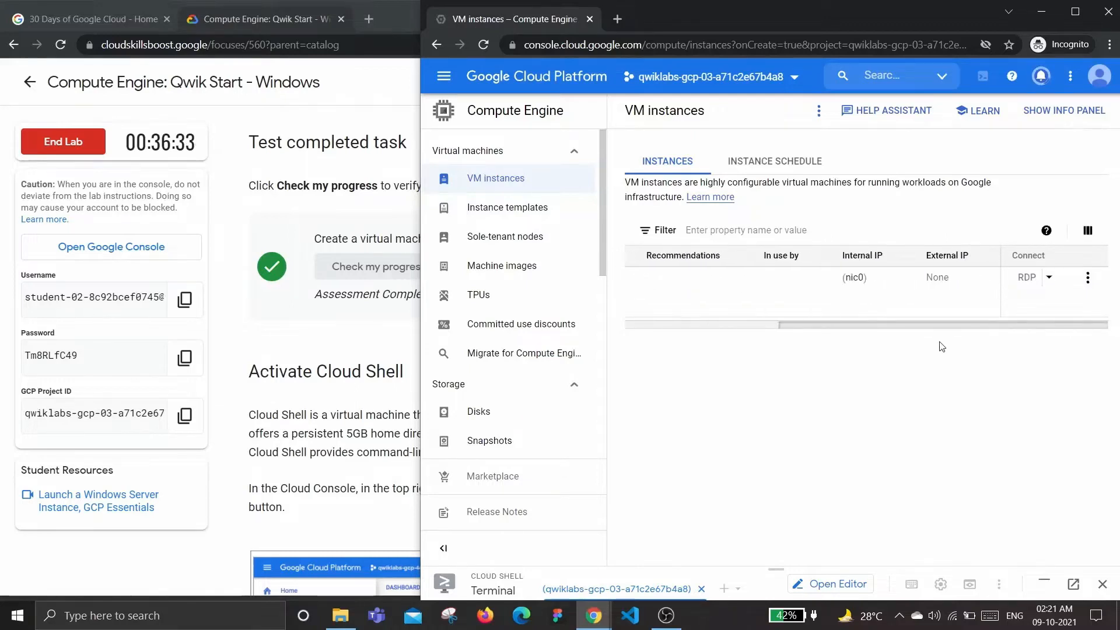
{"action": "scroll", "coordinate": [709, 322], "scroll_direction": "left", "scroll_amount": 5}
{"action": "left_click", "coordinate": [366, 370]}
{"action": "scroll", "coordinate": [366, 369], "scroll_direction": "down", "scroll_amount": 2}
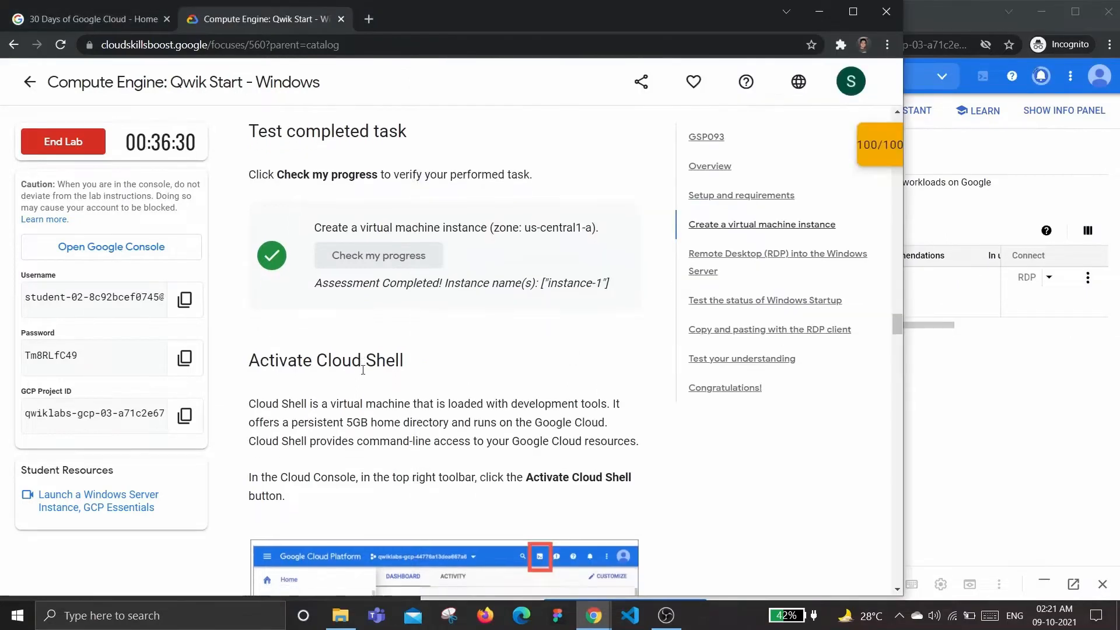
{"action": "scroll", "coordinate": [458, 205], "scroll_direction": "down", "scroll_amount": 1}
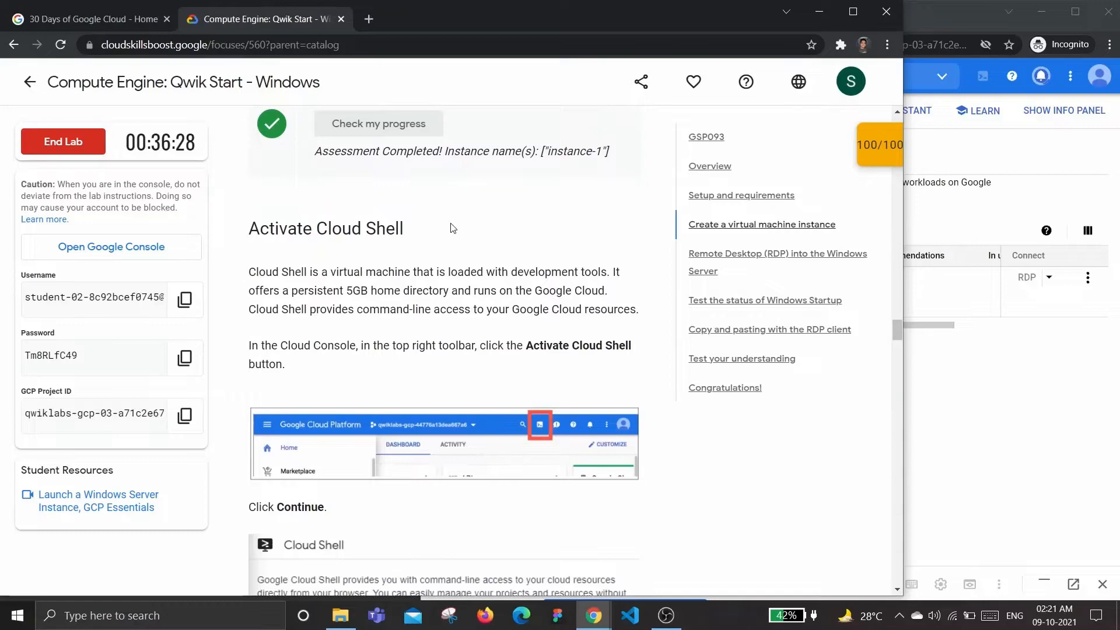
{"action": "left_click", "coordinate": [1010, 402]}
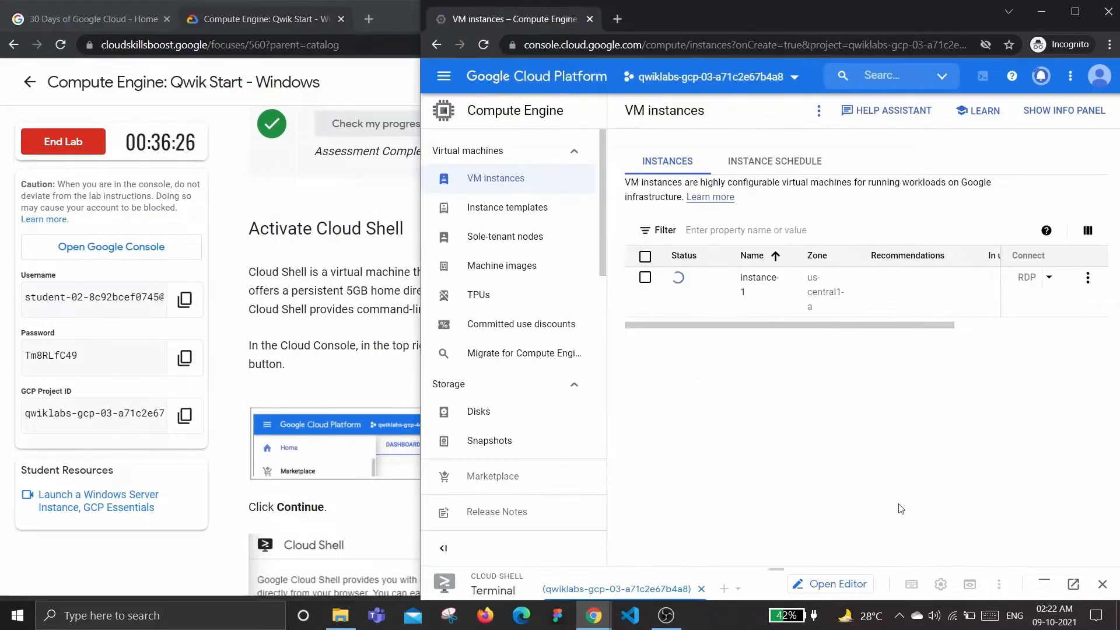
Enlarge the Cloud Shell panel and scroll further through the lab instructions
{"action": "left_click_drag", "start_coordinate": [785, 564], "coordinate": [776, 346]}
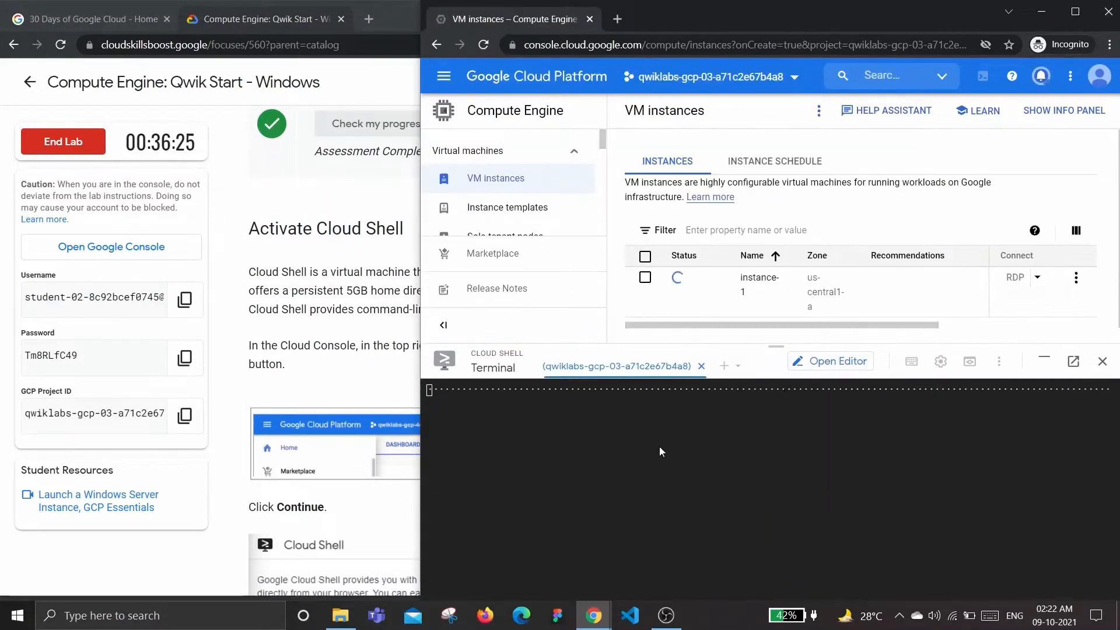
{"action": "left_click", "coordinate": [238, 342]}
{"action": "scroll", "coordinate": [366, 314], "scroll_direction": "down", "scroll_amount": 5}
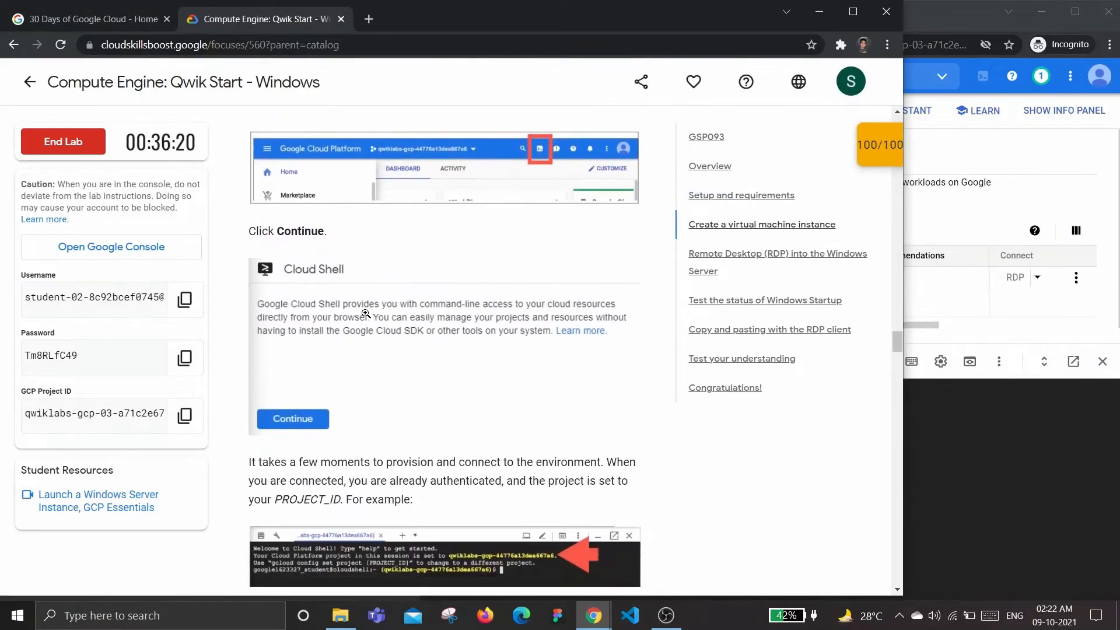
{"action": "scroll", "coordinate": [366, 314], "scroll_direction": "down", "scroll_amount": 7}
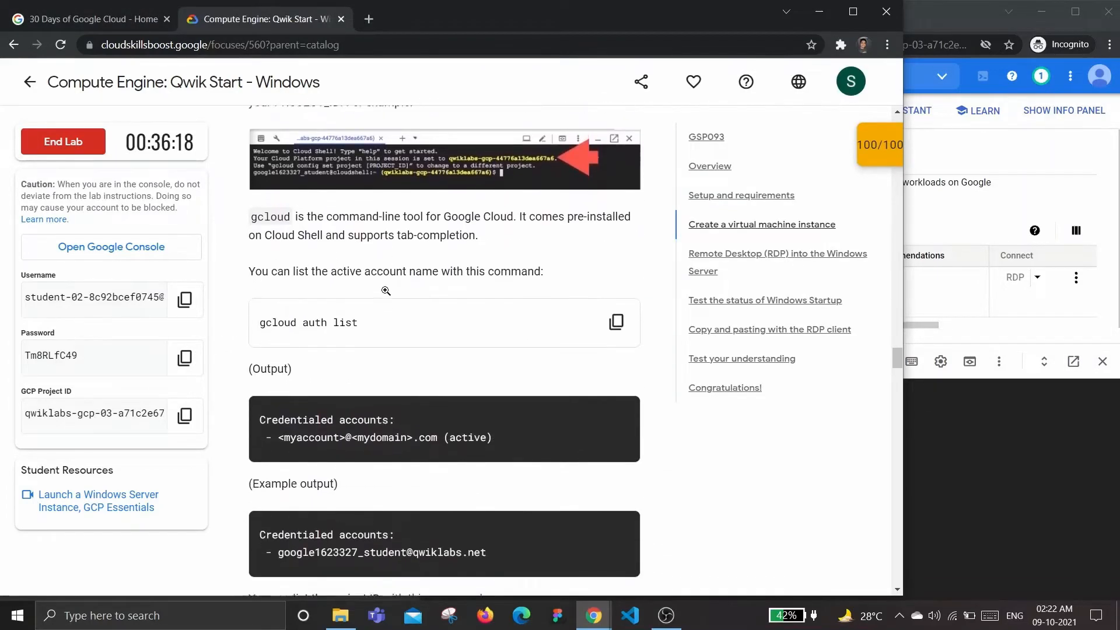
{"action": "scroll", "coordinate": [386, 291], "scroll_direction": "down", "scroll_amount": 2}
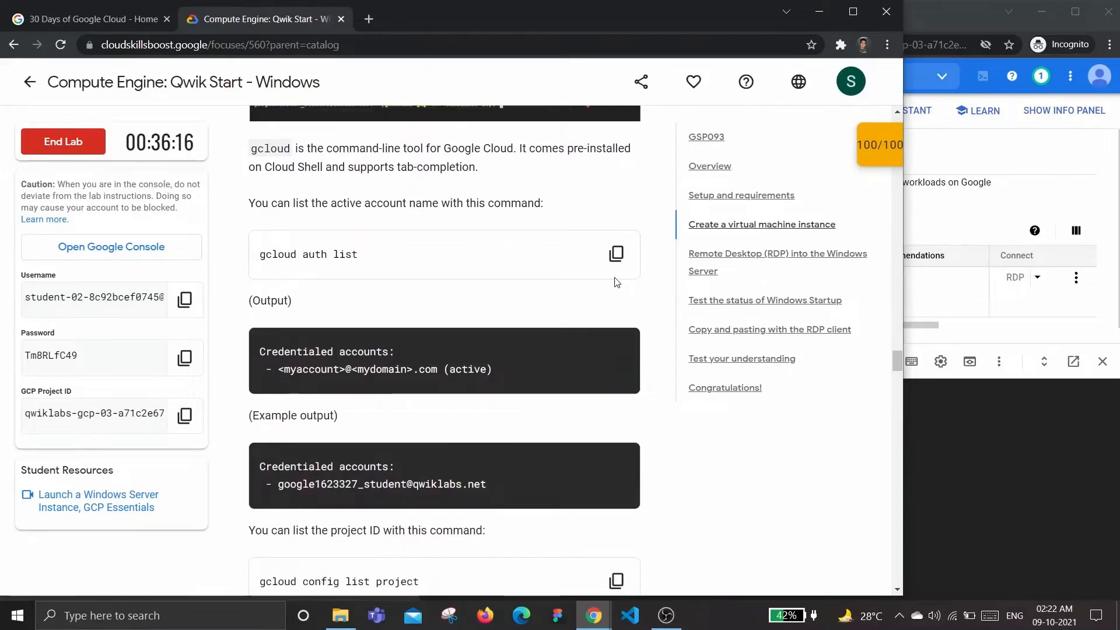
{"action": "scroll", "coordinate": [616, 283], "scroll_direction": "down", "scroll_amount": 5}
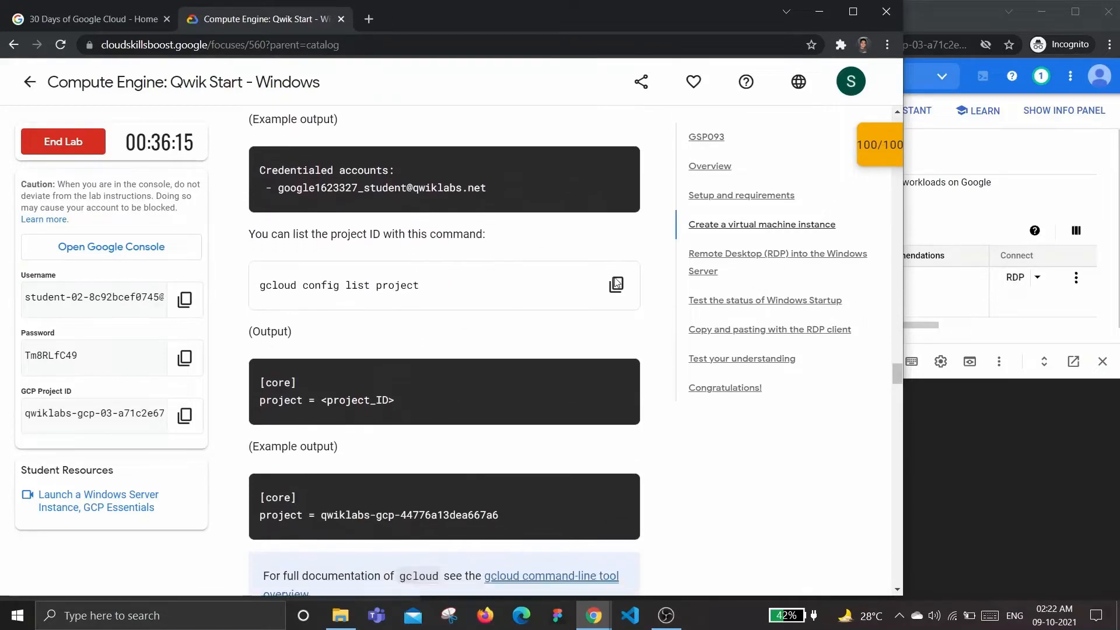
{"action": "scroll", "coordinate": [616, 283], "scroll_direction": "down", "scroll_amount": 3}
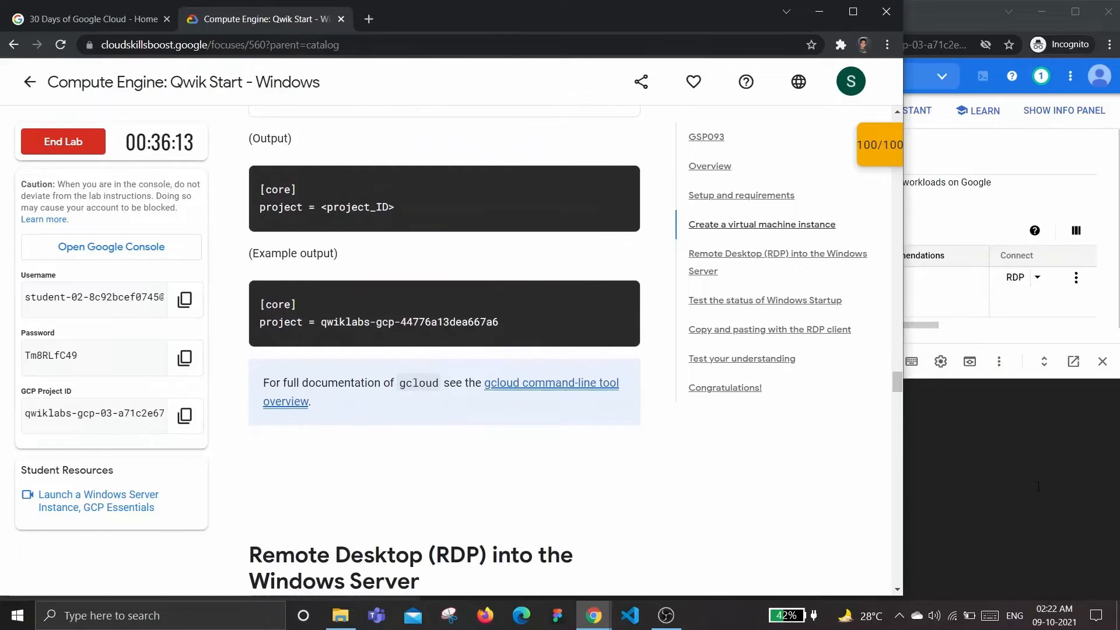
Check the selected project, then scroll the lab to 'Test the status of Windows Startup'
{"action": "left_click", "coordinate": [1038, 486]}
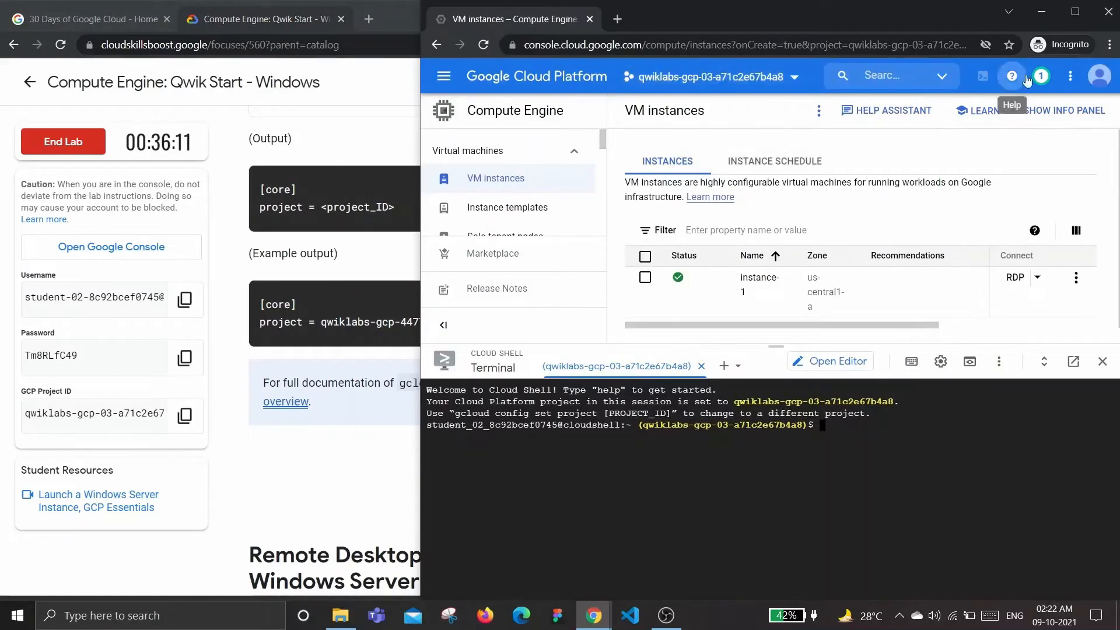
{"action": "left_click", "coordinate": [737, 84]}
{"action": "left_click", "coordinate": [694, 81]}
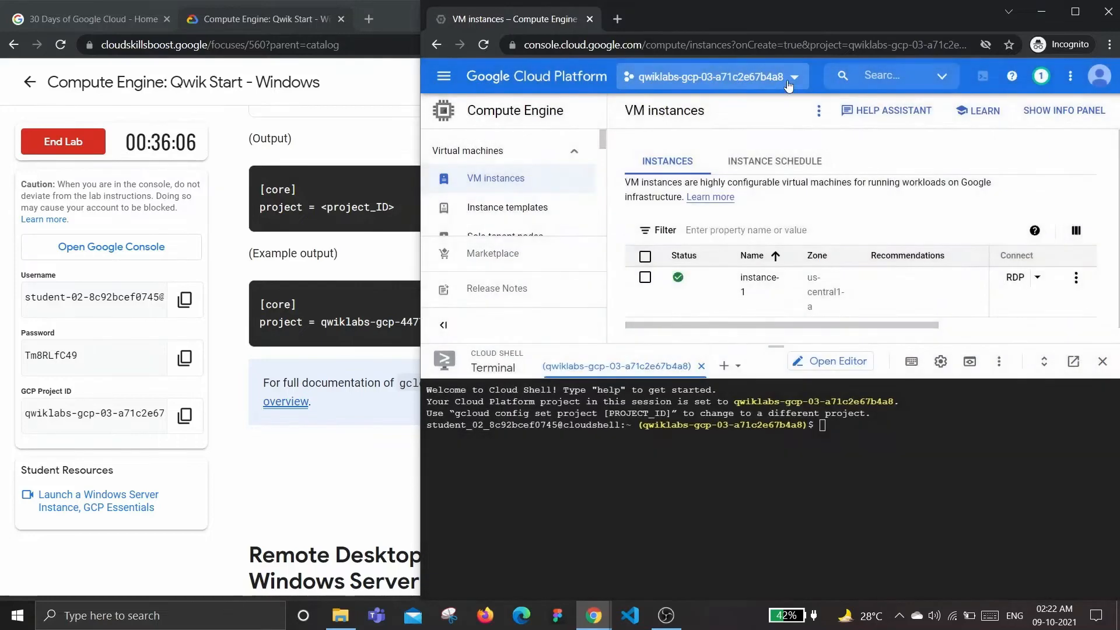
{"action": "left_click", "coordinate": [289, 492]}
{"action": "scroll", "coordinate": [456, 460], "scroll_direction": "down", "scroll_amount": 12}
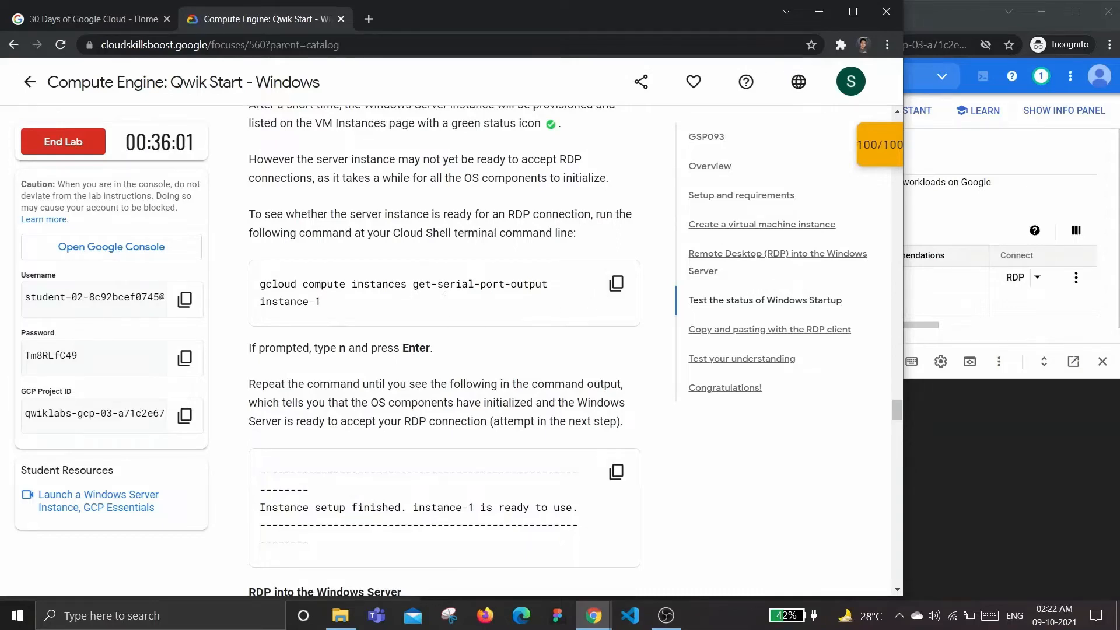
Copy the gcloud get-serial-port-output command for instance-1 and bring Cloud Shell forward
{"action": "left_click", "coordinate": [611, 289]}
{"action": "scroll", "coordinate": [511, 338], "scroll_direction": "up", "scroll_amount": 2}
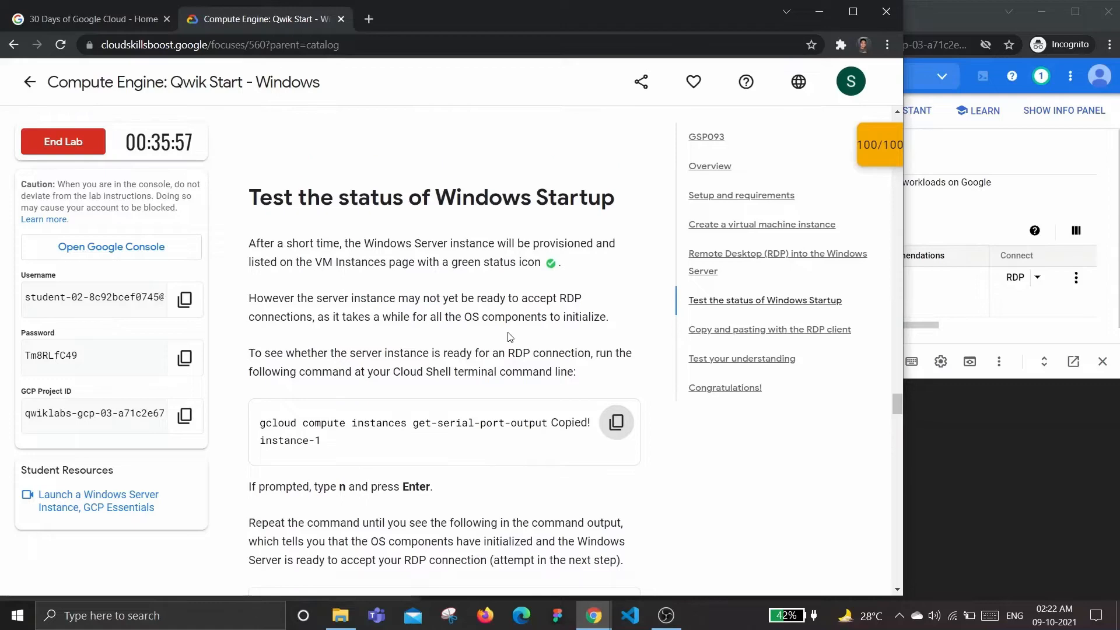
{"action": "left_click", "coordinate": [909, 481]}
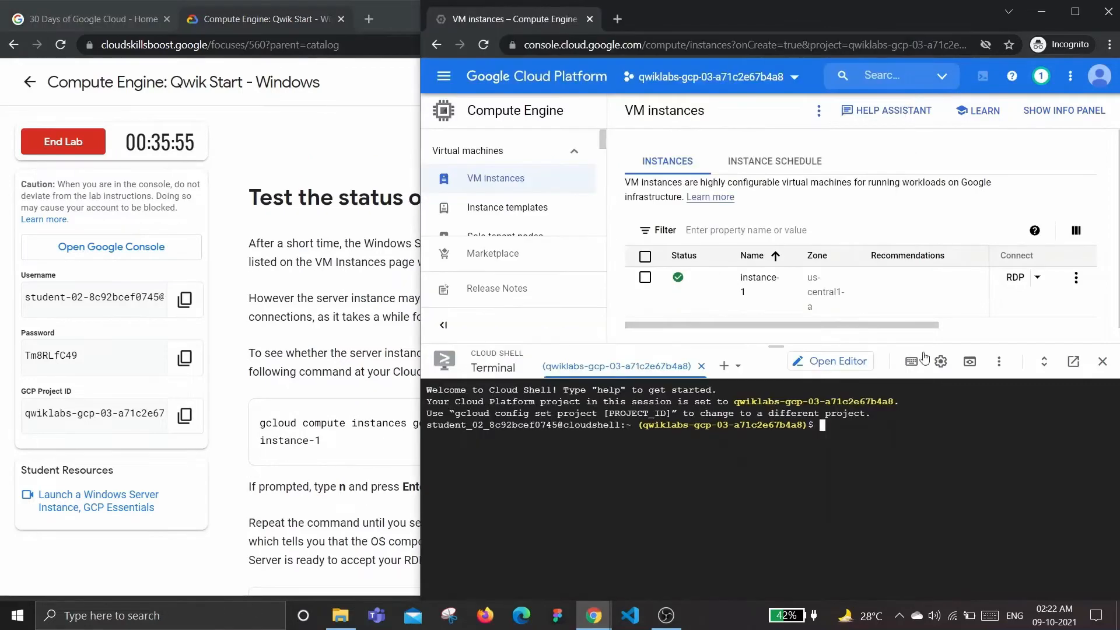
{"action": "left_click", "coordinate": [240, 288]}
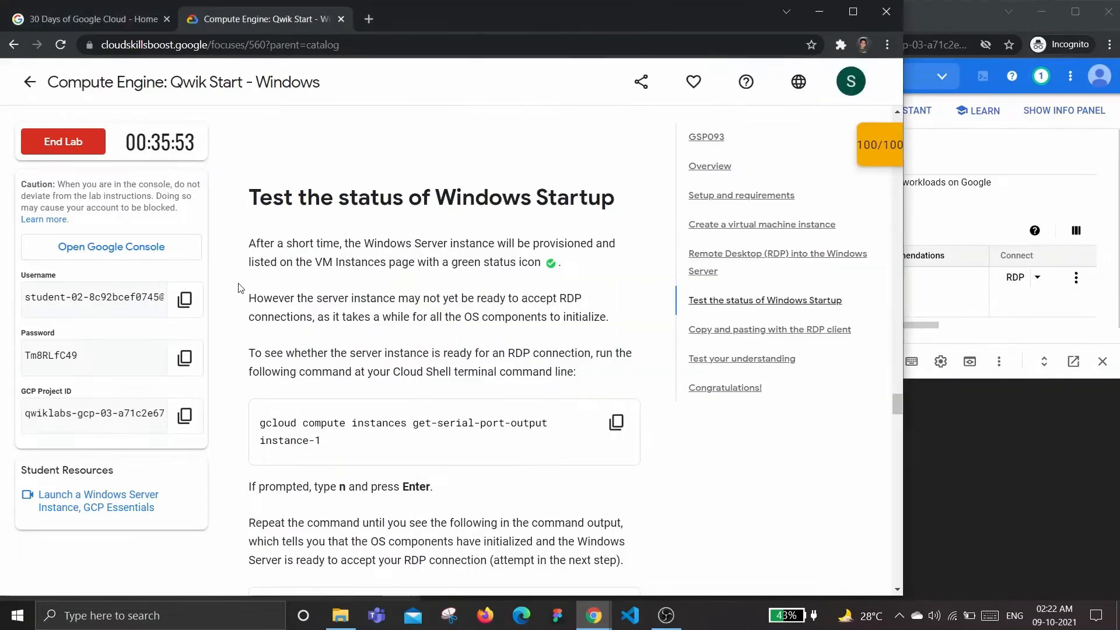
{"action": "left_click_drag", "start_coordinate": [246, 198], "coordinate": [601, 198]}
{"action": "scroll", "coordinate": [523, 310], "scroll_direction": "down", "scroll_amount": 1}
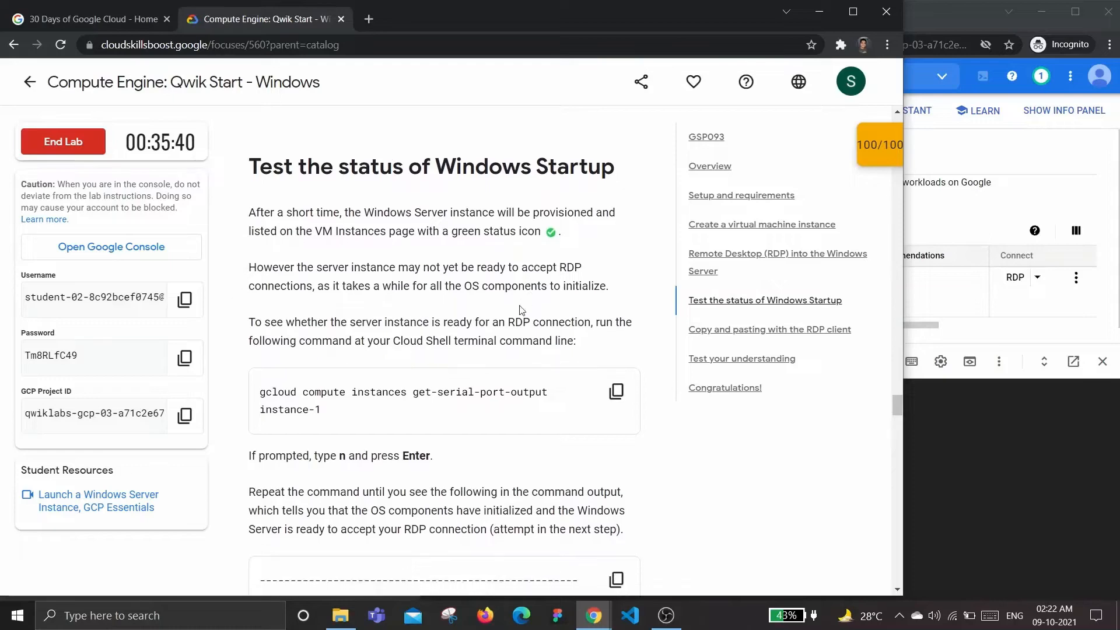
{"action": "scroll", "coordinate": [596, 338], "scroll_direction": "down", "scroll_amount": 1}
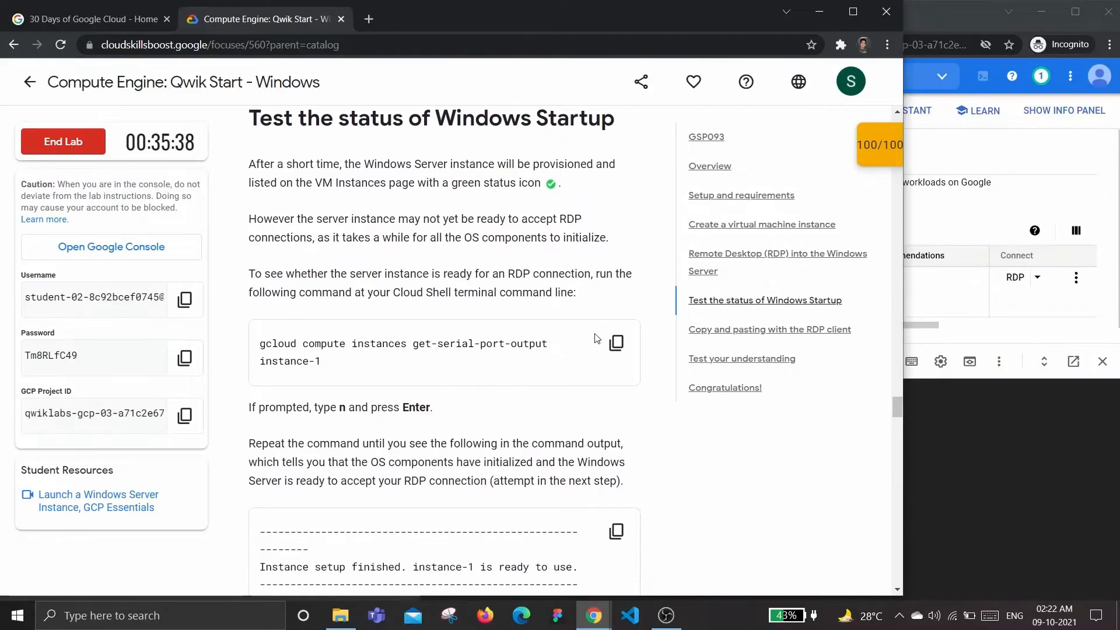
{"action": "left_click", "coordinate": [616, 343]}
{"action": "left_click", "coordinate": [1060, 477]}
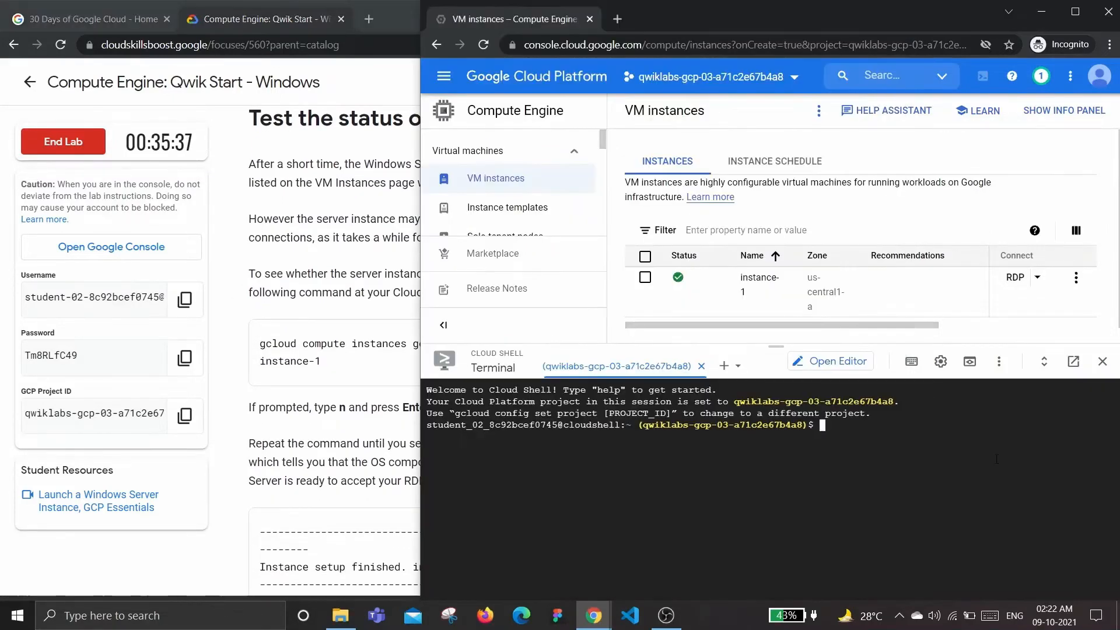
Run the pasted get-serial-port-output command, authorizing it and answering n to the zone prompt
{"action": "key", "text": "ctrl+v"}
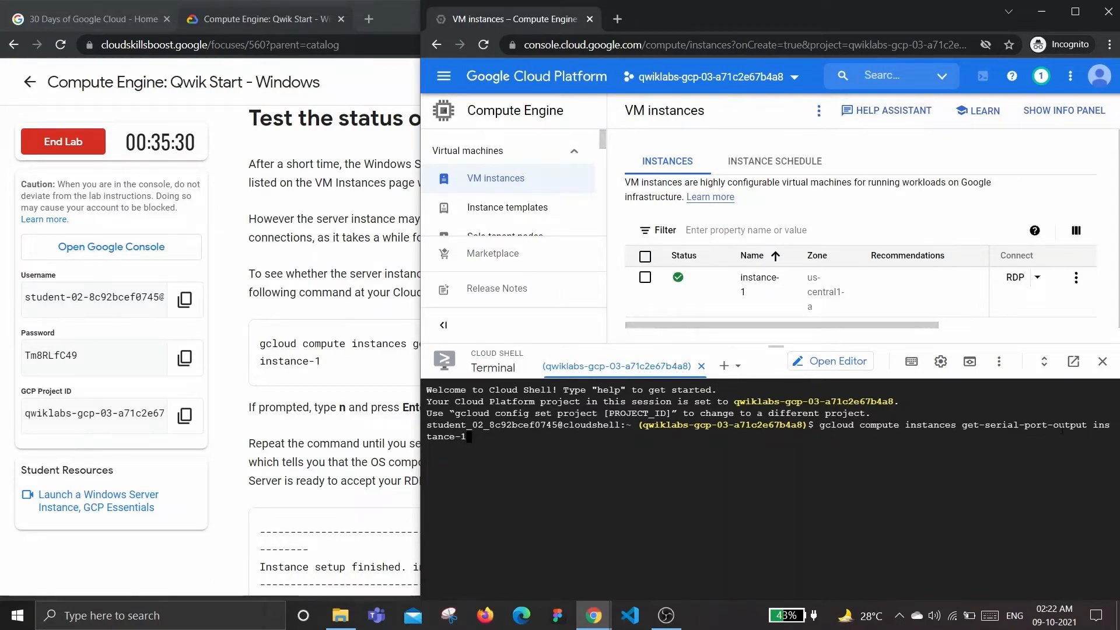
{"action": "key", "text": "Return"}
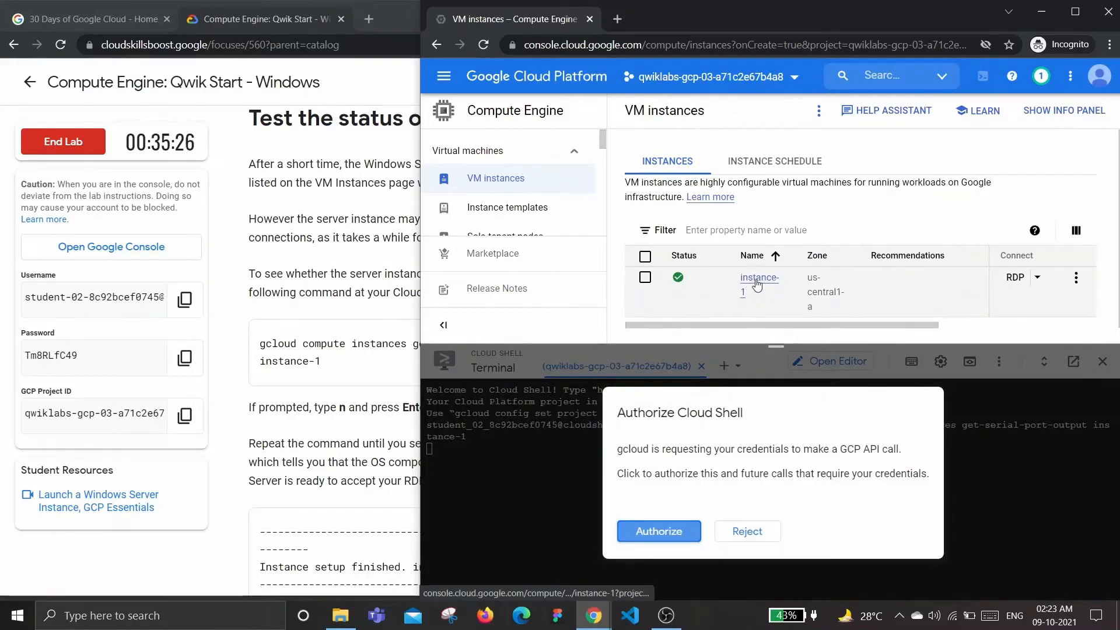
{"action": "left_click", "coordinate": [678, 535]}
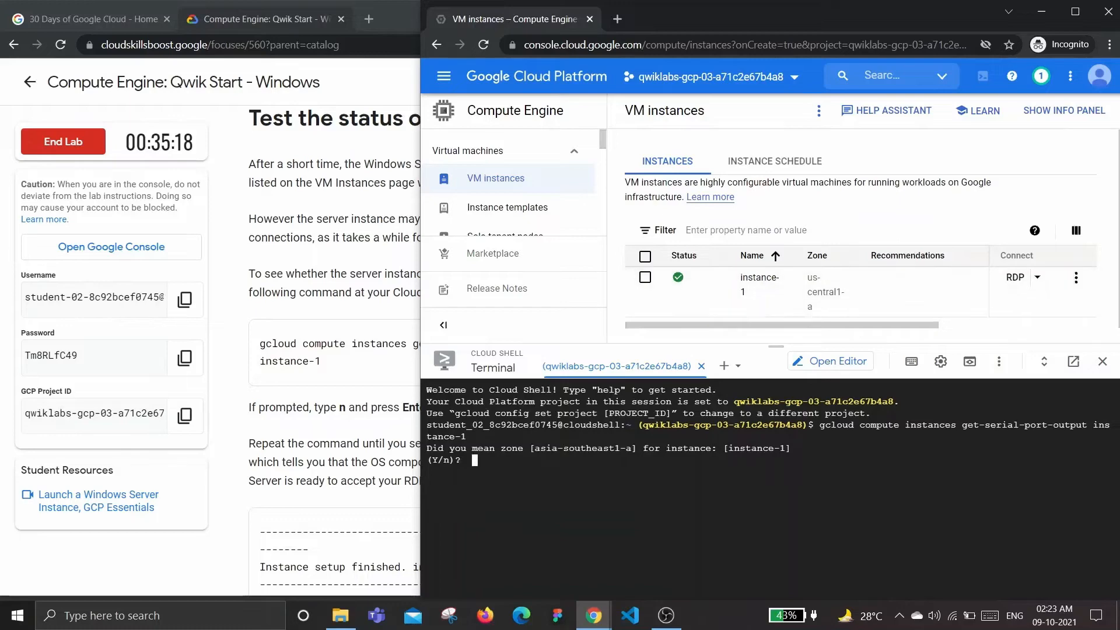
{"action": "type", "text": "n"}
{"action": "key", "text": "Return"}
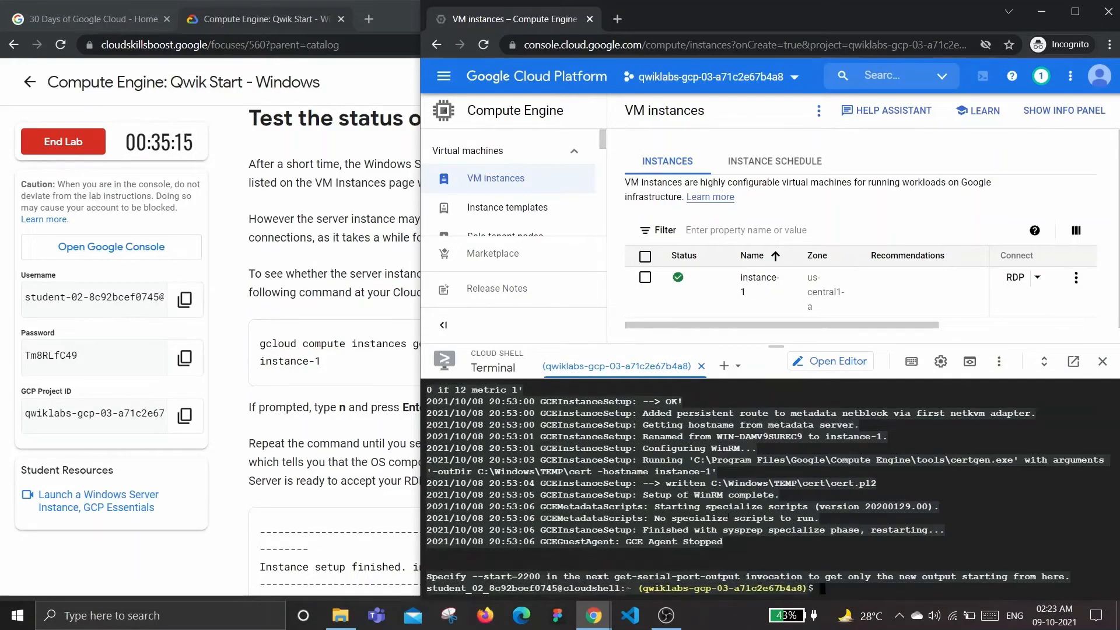
{"action": "left_click", "coordinate": [376, 405]}
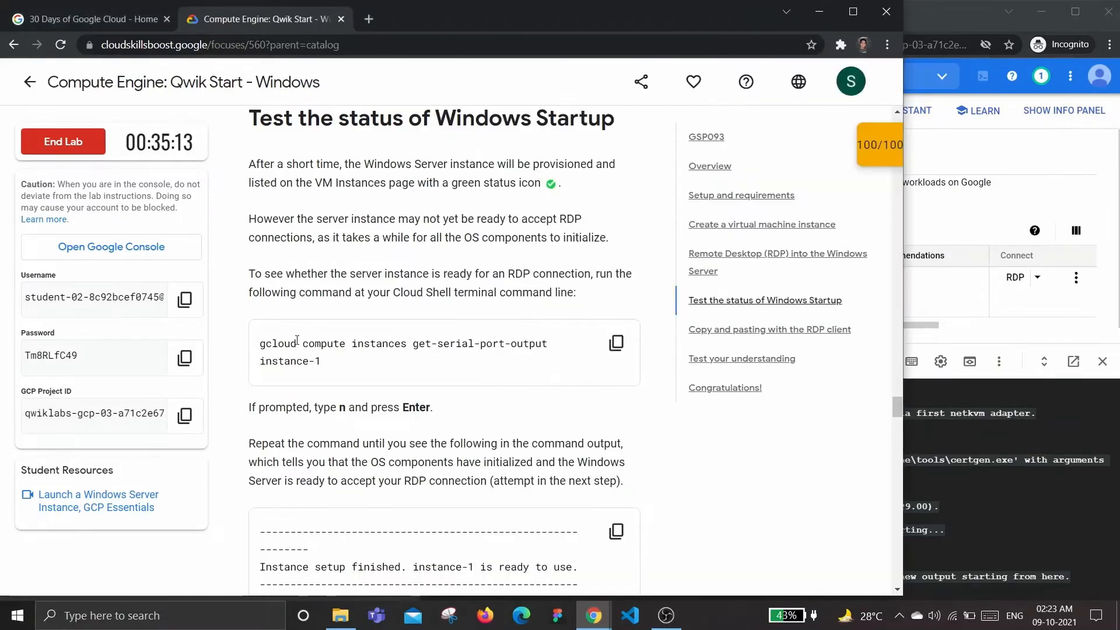
Copy the gcloud compute reset-windows-password command from the RDP section and open a new tab
{"action": "scroll", "coordinate": [390, 399], "scroll_direction": "down", "scroll_amount": 3}
{"action": "scroll", "coordinate": [390, 399], "scroll_direction": "down", "scroll_amount": 4}
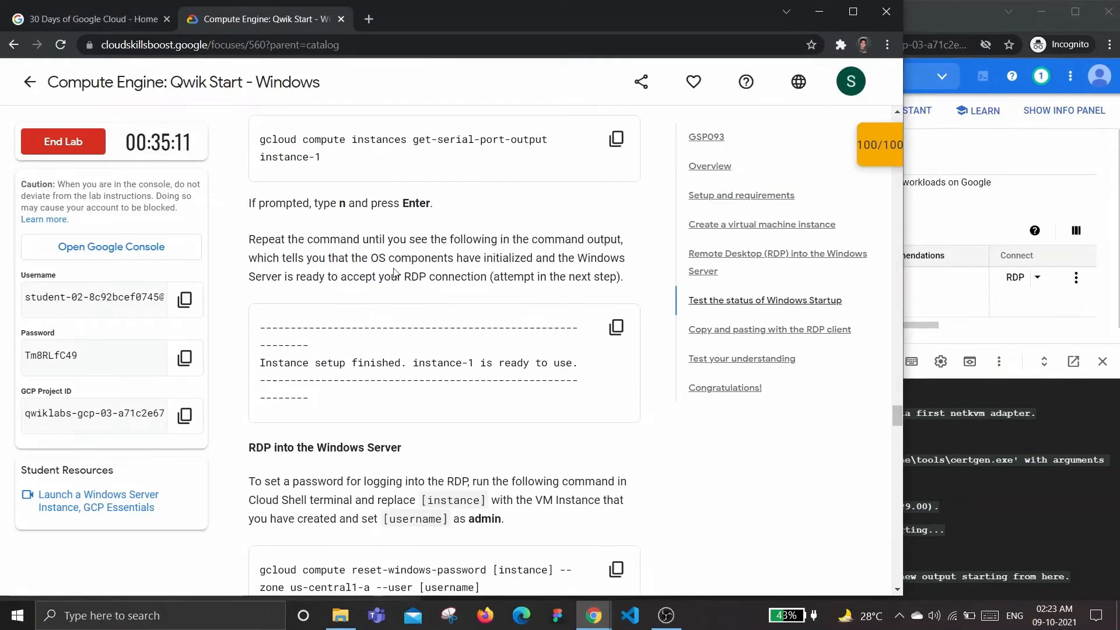
{"action": "scroll", "coordinate": [398, 272], "scroll_direction": "down", "scroll_amount": 1}
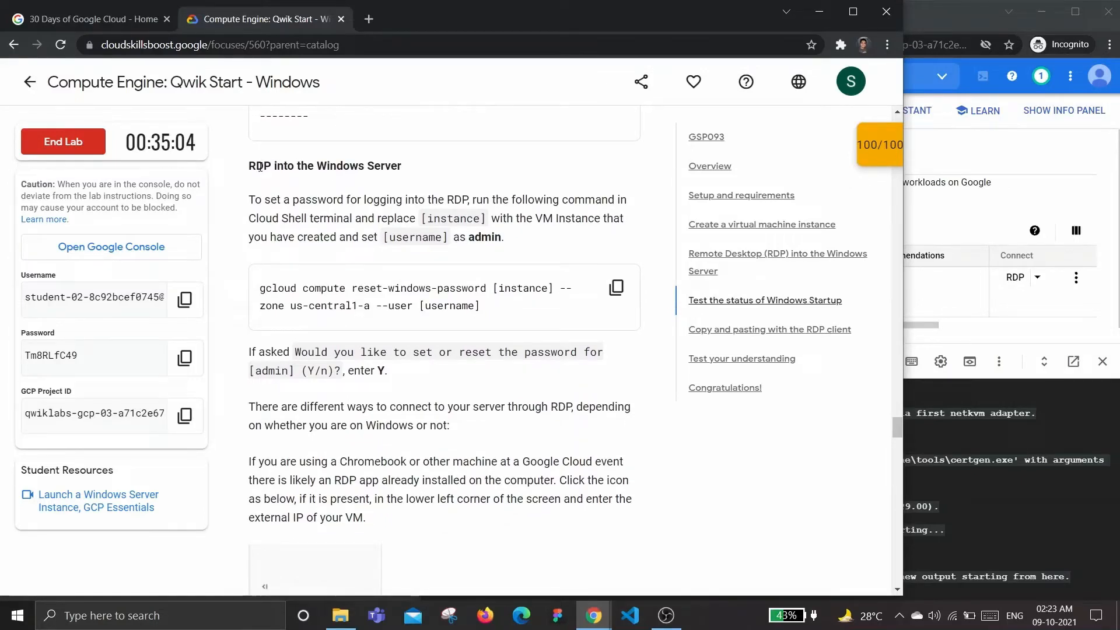
{"action": "left_click", "coordinate": [617, 287]}
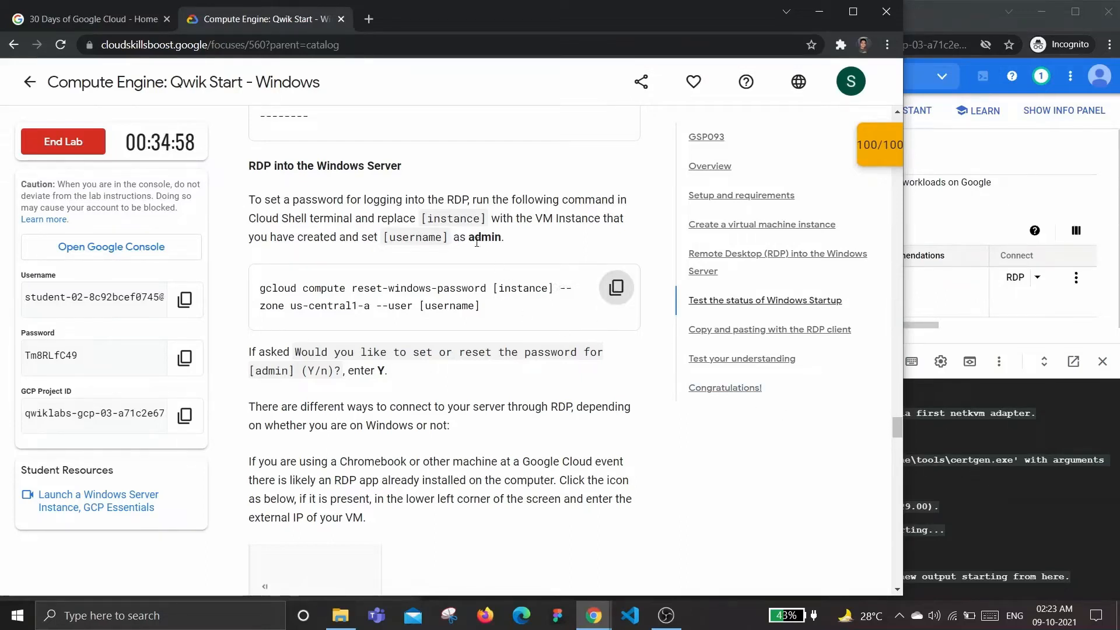
{"action": "left_click", "coordinate": [368, 20]}
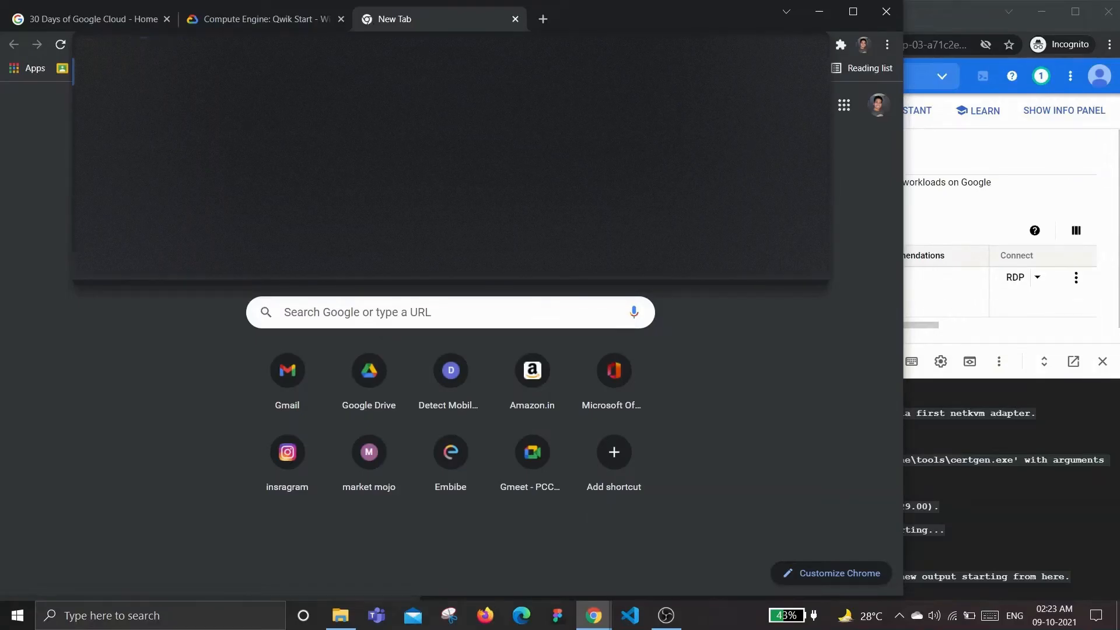
Paste the reset-windows-password command into the online notepad site
{"action": "left_click", "coordinate": [337, 258]}
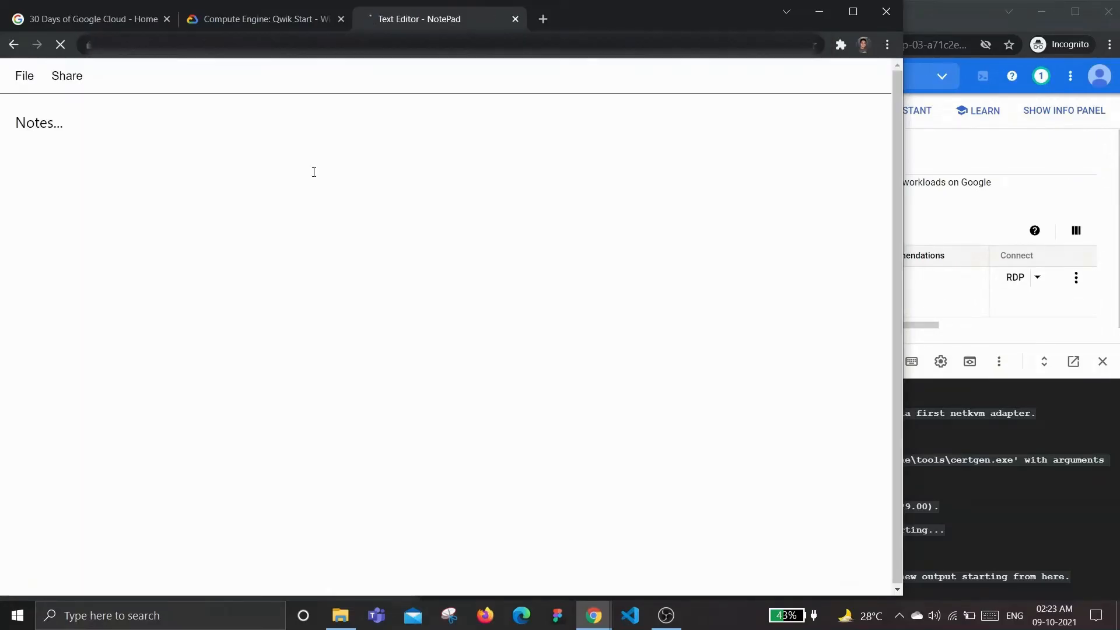
{"action": "key", "text": "ctrl+v"}
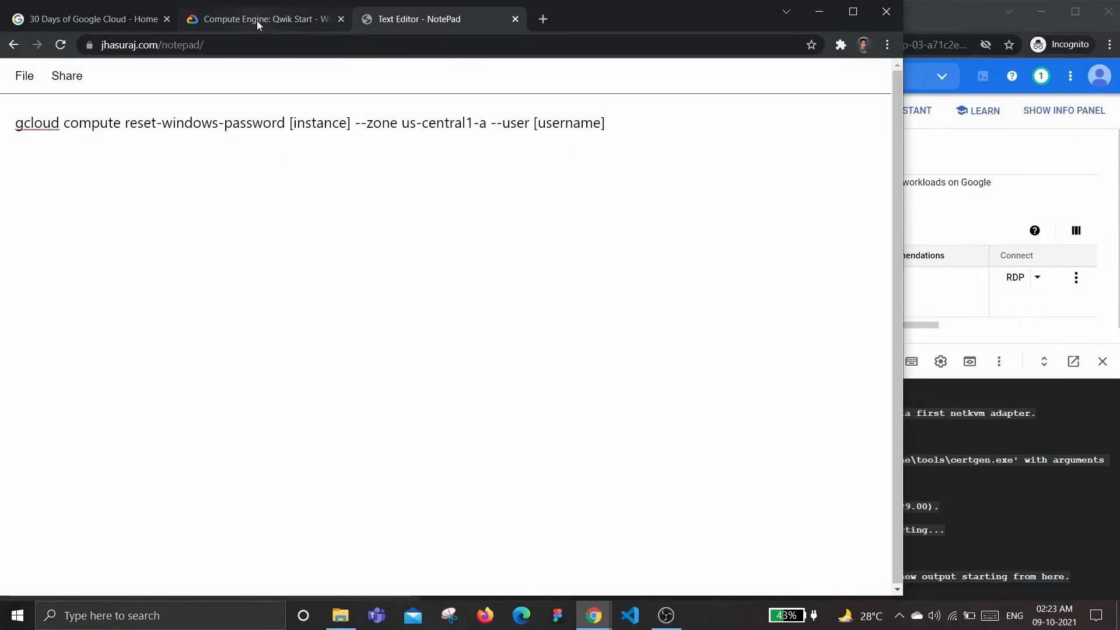
{"action": "left_click", "coordinate": [257, 20]}
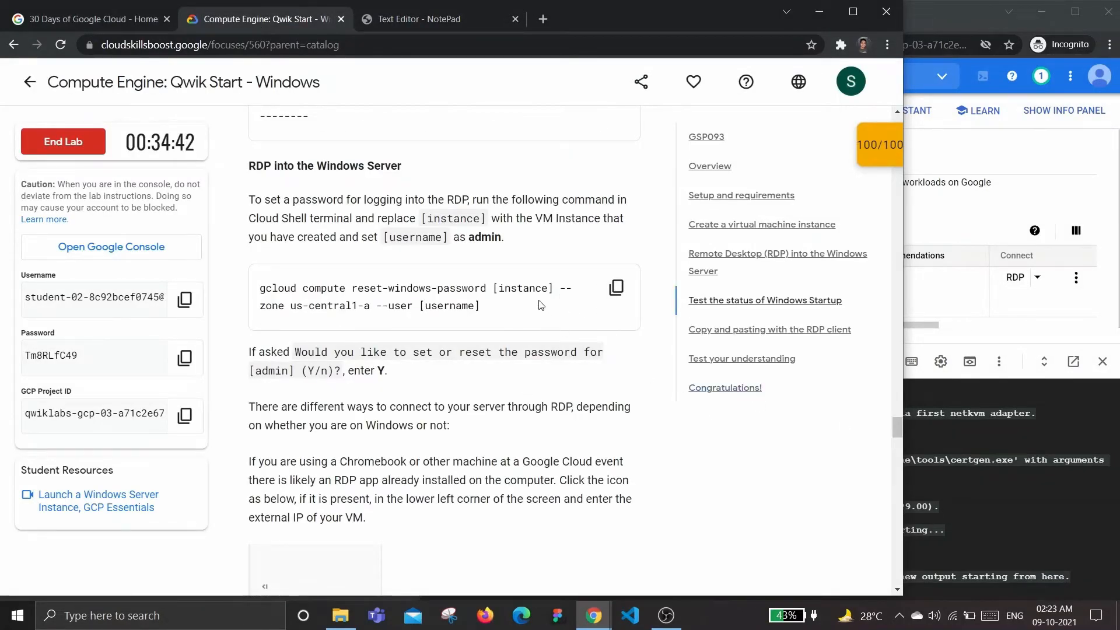
{"action": "double_click", "coordinate": [516, 293]}
{"action": "left_click", "coordinate": [517, 293]}
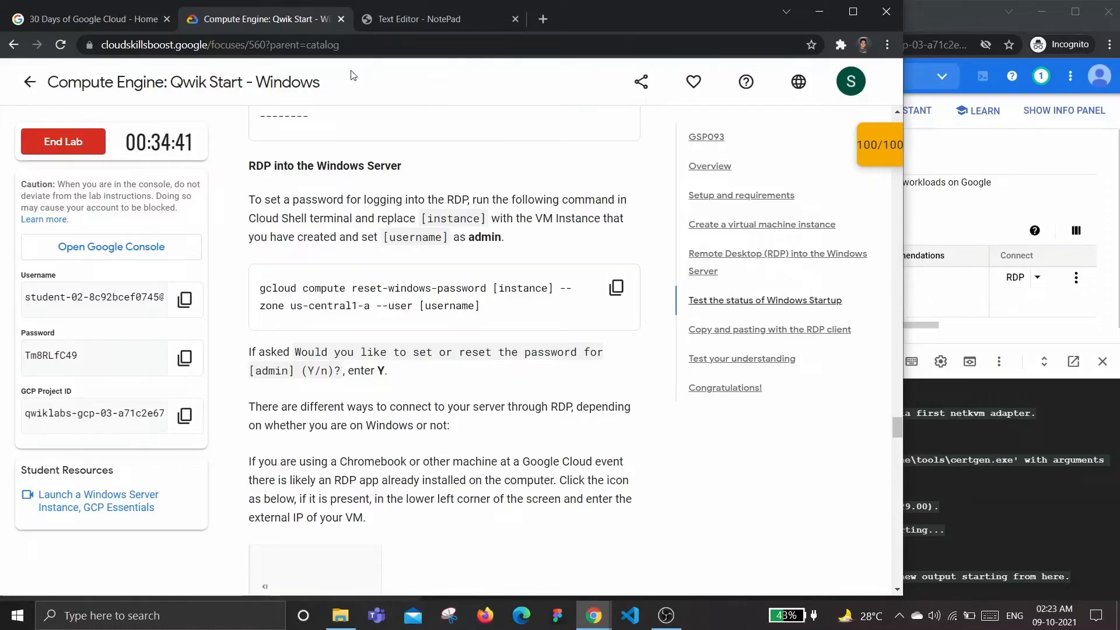
Replace the [instance] placeholder in the notepad command with instance-1
{"action": "left_click", "coordinate": [416, 18]}
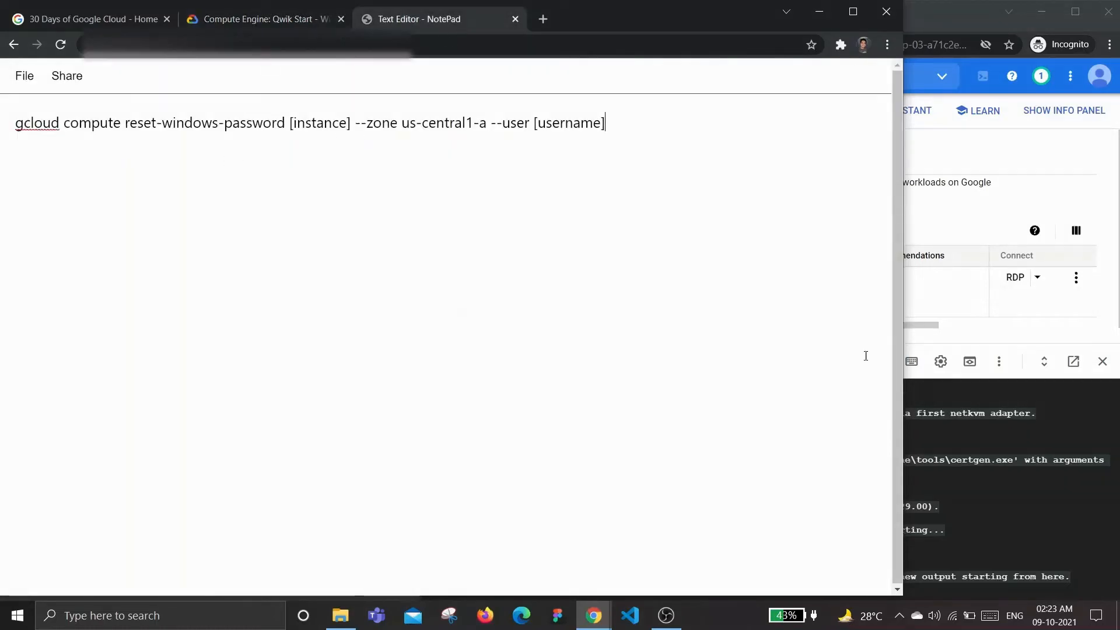
{"action": "left_click", "coordinate": [1011, 503]}
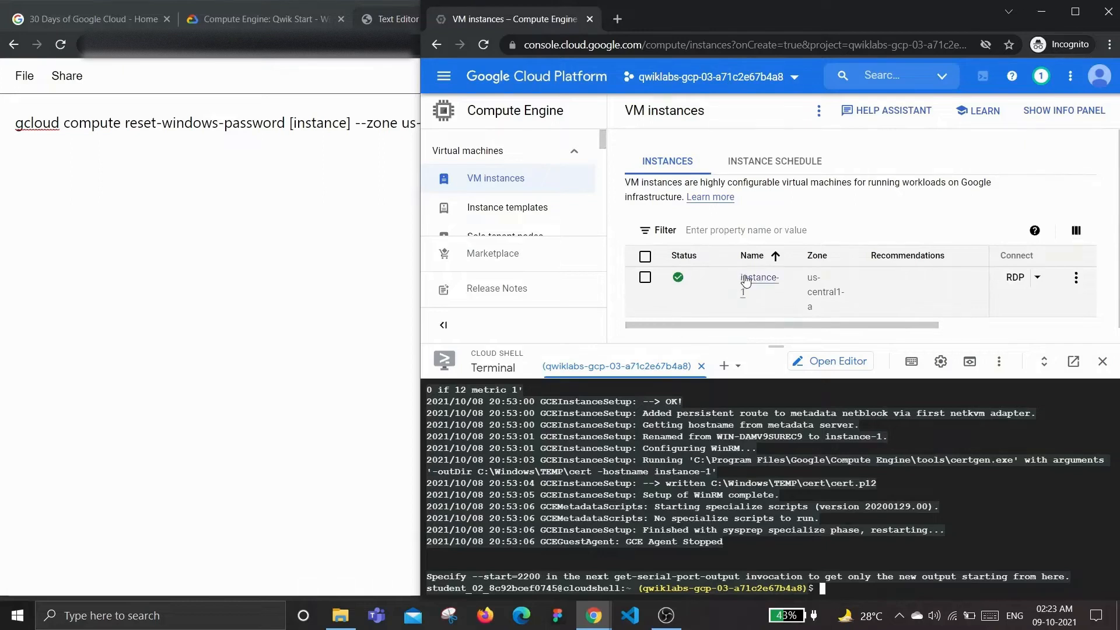
{"action": "left_click", "coordinate": [293, 123]}
{"action": "key", "text": "BackSpace"}
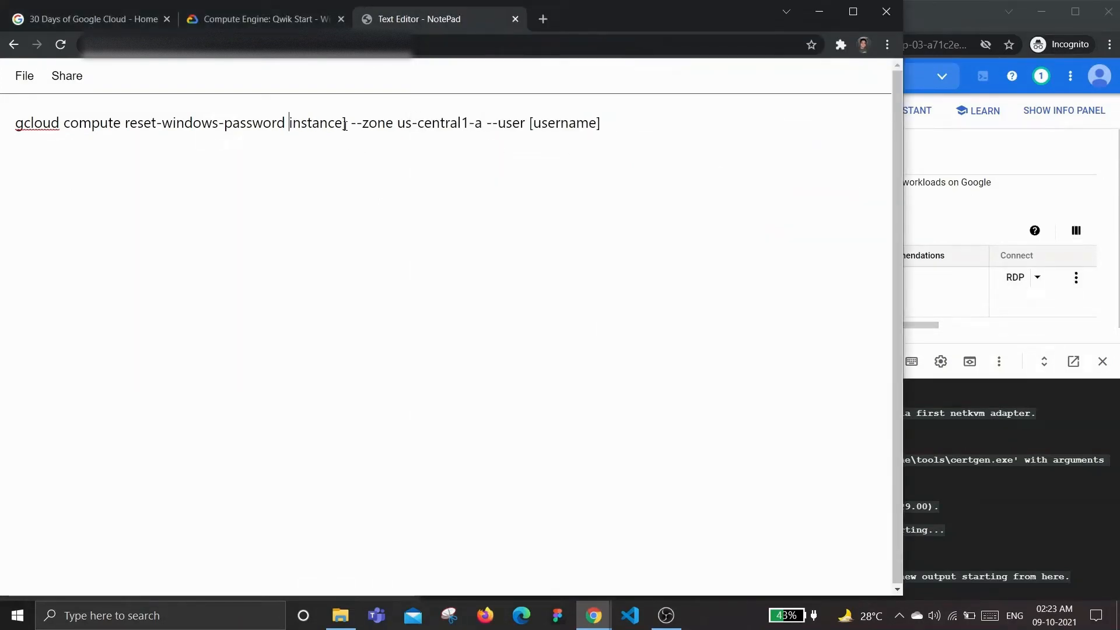
{"action": "key", "text": "BackSpace"}
{"action": "type", "text": "-1"}
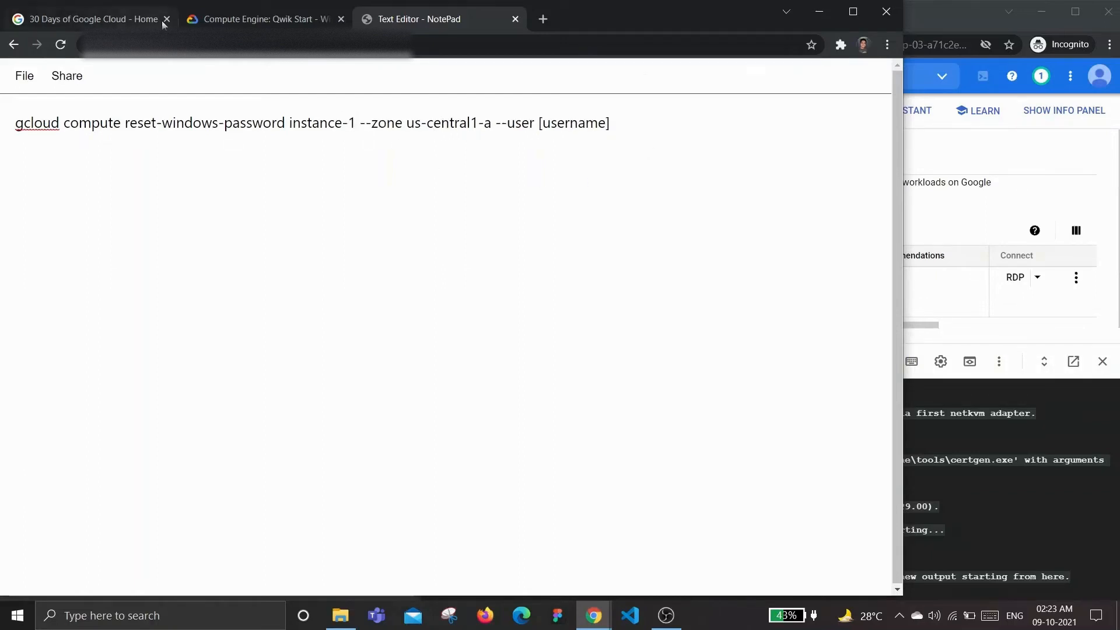
Replace [username] with 'admin' from the lab page and copy the whole gcloud command line
{"action": "left_click", "coordinate": [263, 18]}
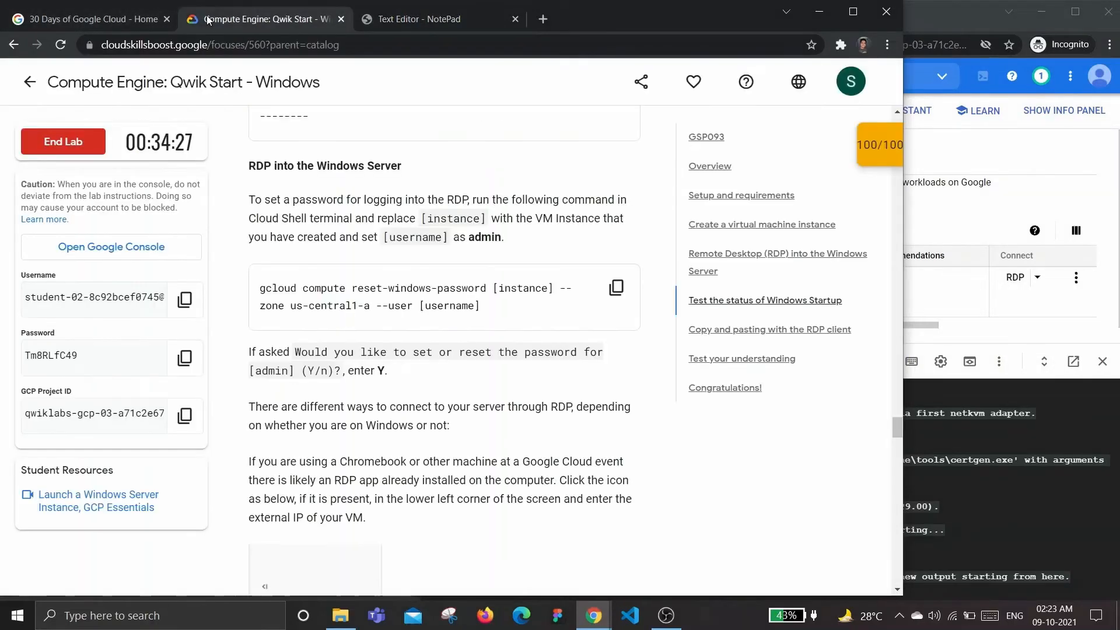
{"action": "double_click", "coordinate": [490, 239]}
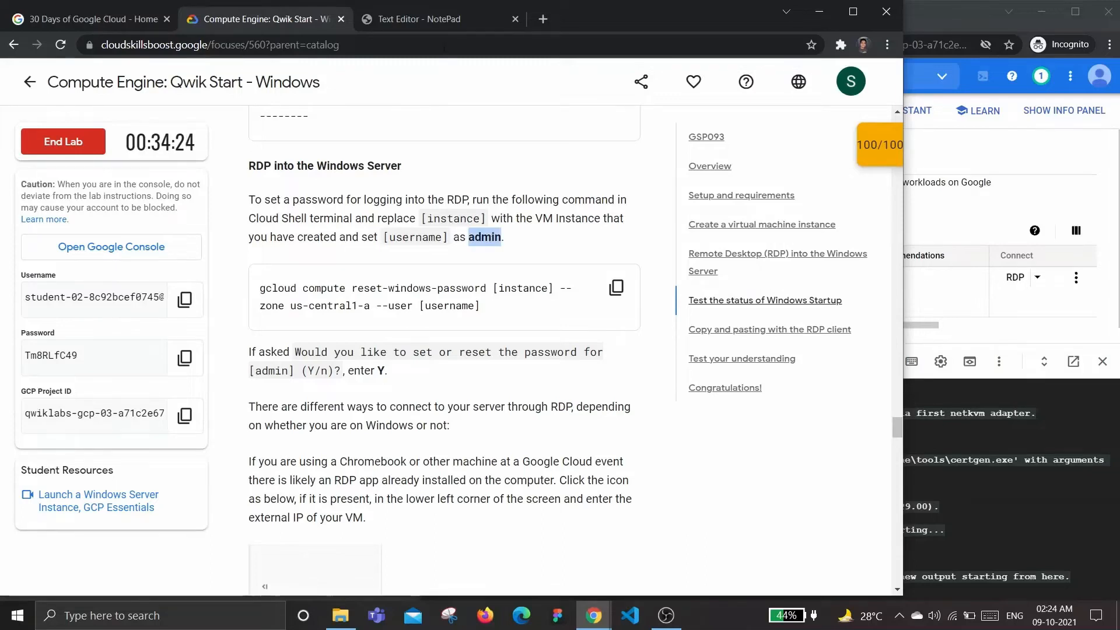
{"action": "left_click", "coordinate": [449, 21]}
{"action": "left_click_drag", "start_coordinate": [614, 122], "coordinate": [540, 125]}
{"action": "key", "text": "ctrl+v"}
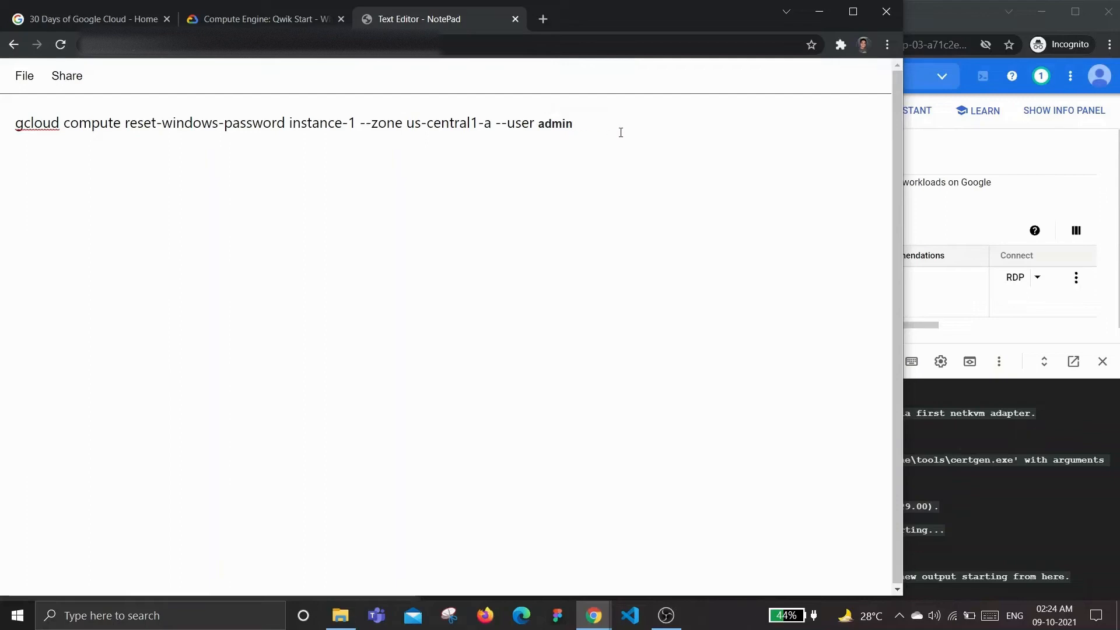
{"action": "left_click_drag", "start_coordinate": [621, 132], "coordinate": [1, 136]}
{"action": "key", "text": "ctrl+c"}
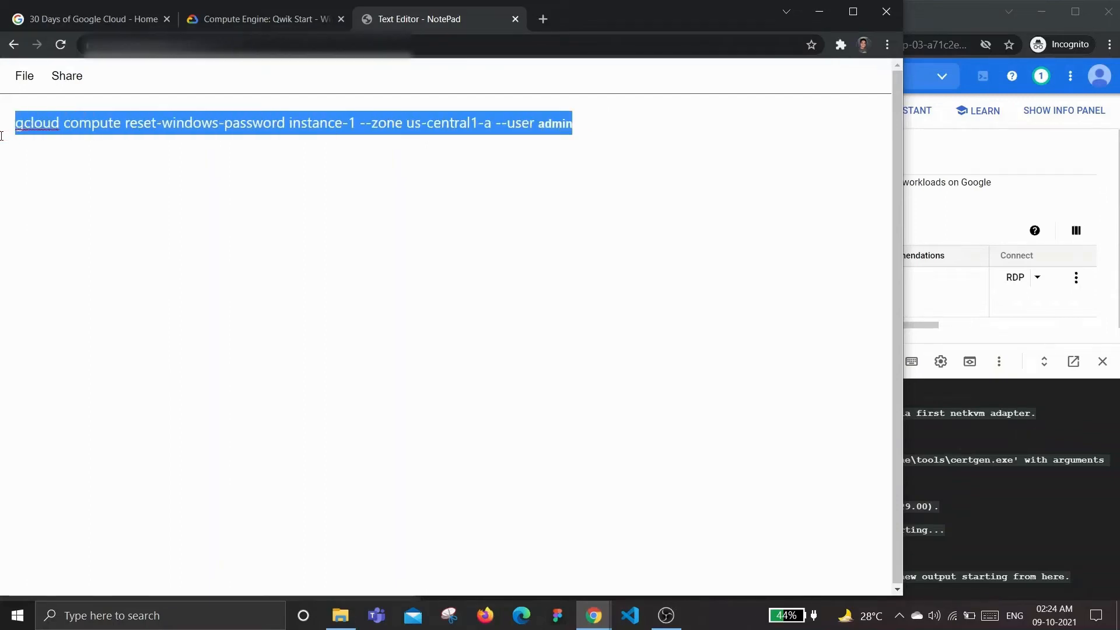
{"action": "left_click", "coordinate": [1016, 542]}
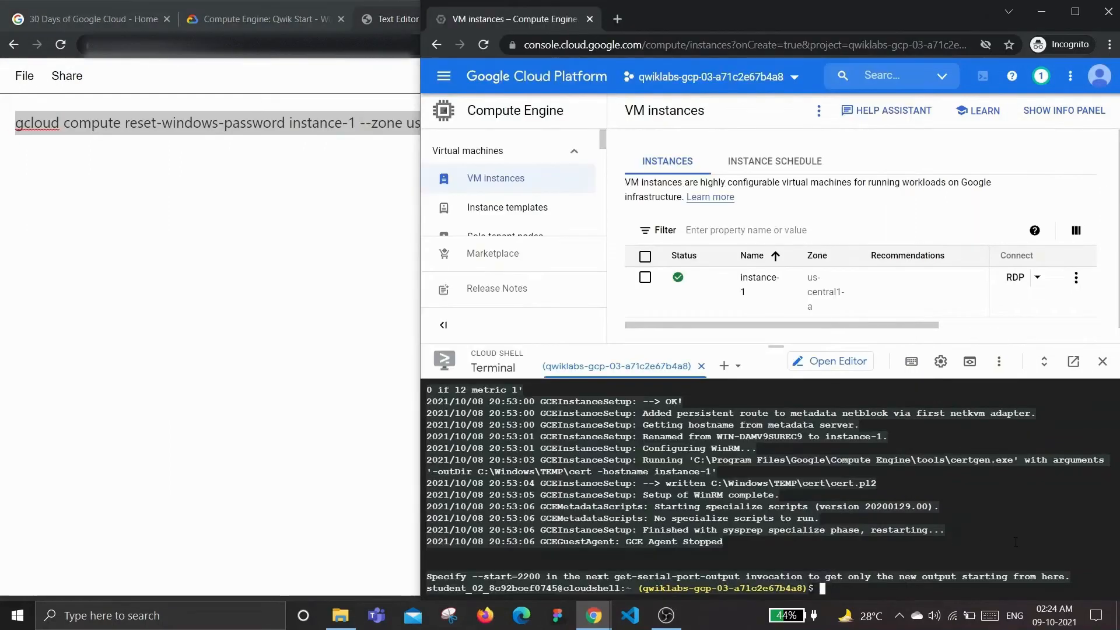
Run the reset-windows-password command for admin in Cloud Shell and confirm with Y
{"action": "key", "text": "ctrl+v"}
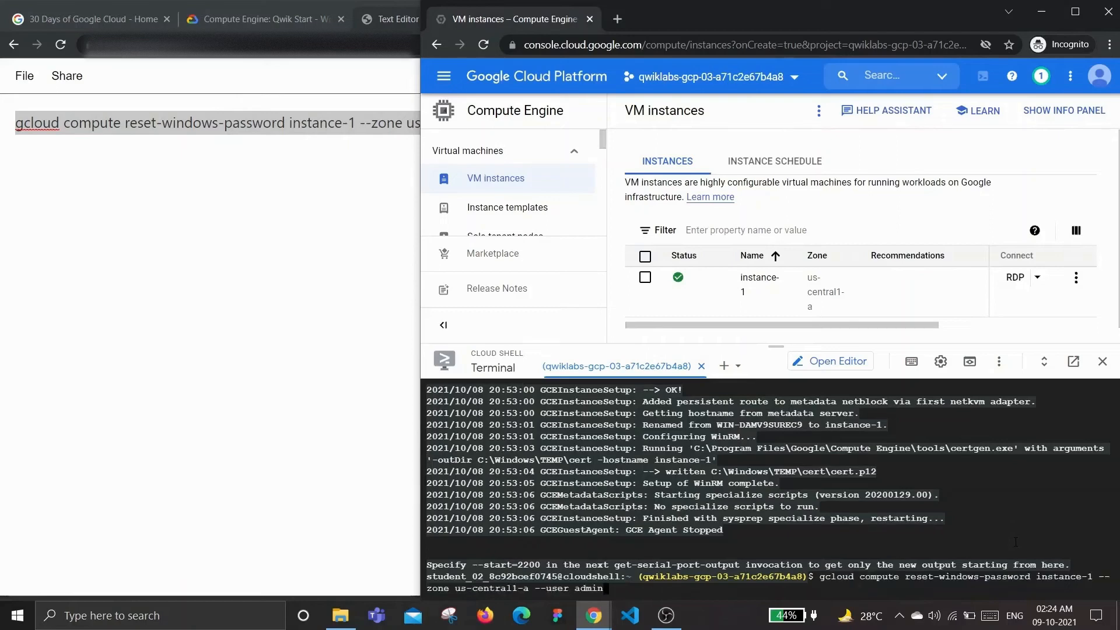
{"action": "key", "text": "Return"}
{"action": "left_click", "coordinate": [278, 19]}
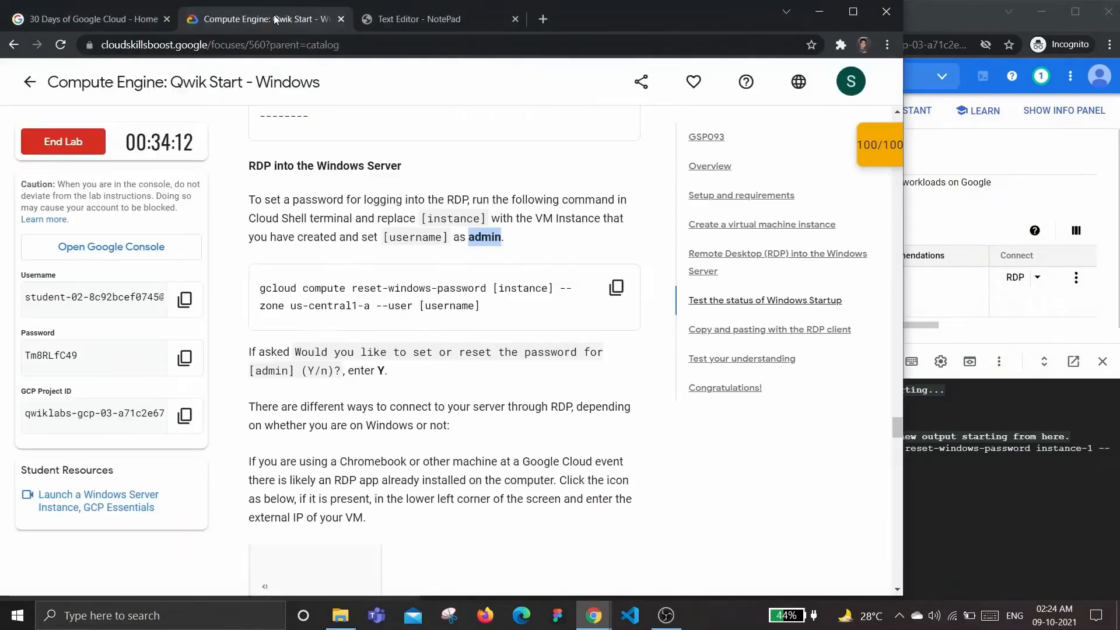
{"action": "scroll", "coordinate": [463, 420], "scroll_direction": "down", "scroll_amount": 2}
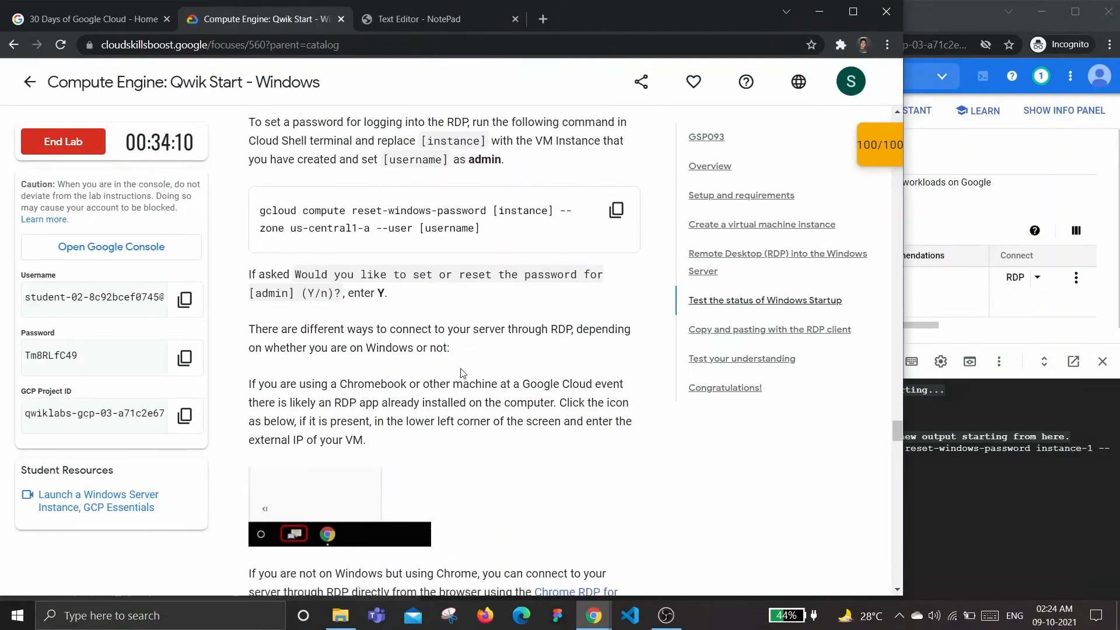
{"action": "left_click", "coordinate": [960, 534]}
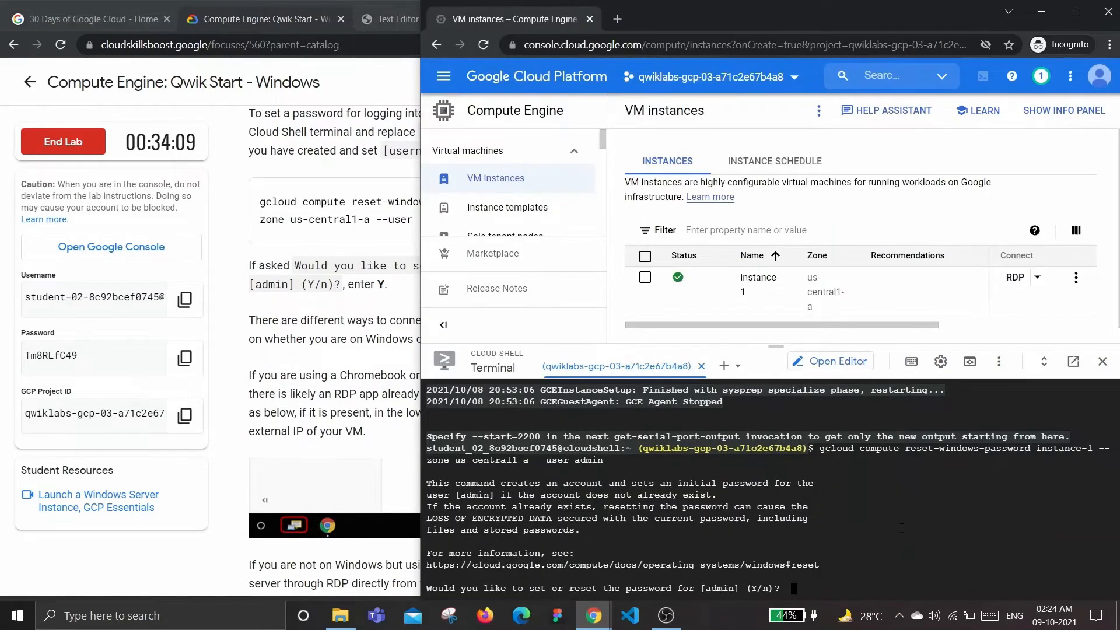
{"action": "type", "text": "Y"}
{"action": "key", "text": "Return"}
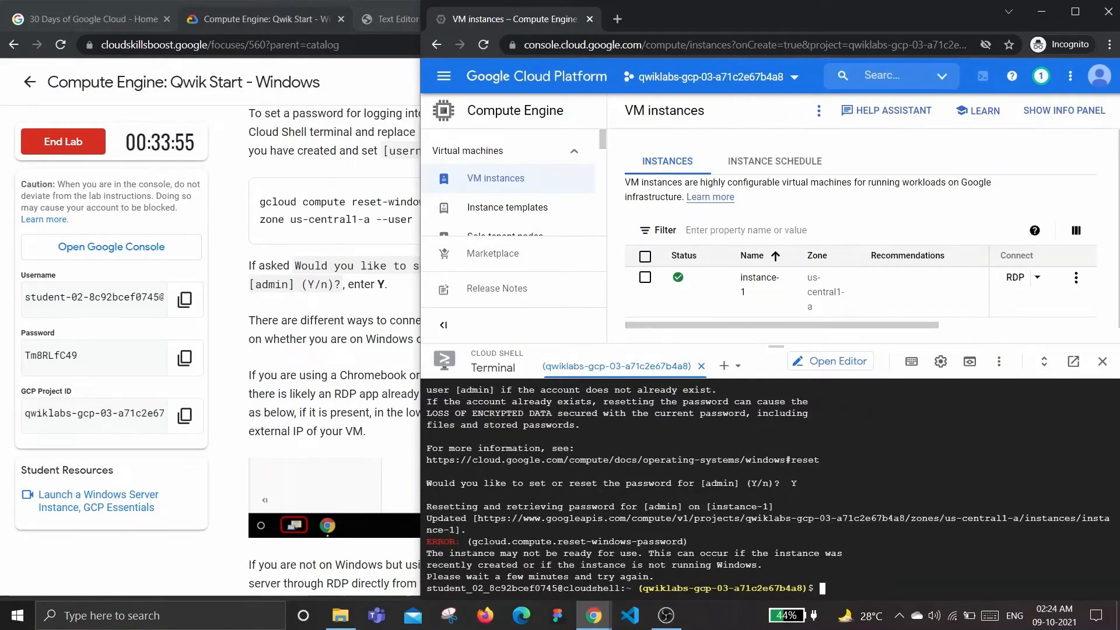
Check instance-1's actions menu and refresh the VM instances list
{"action": "left_click", "coordinate": [1077, 278]}
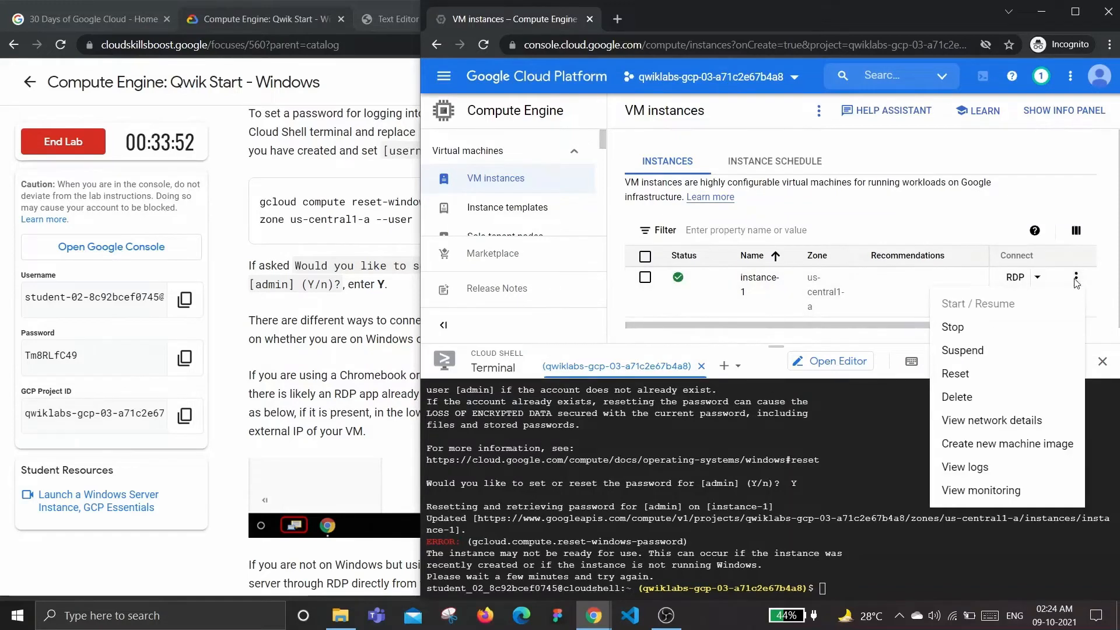
{"action": "left_click", "coordinate": [794, 328]}
{"action": "left_click", "coordinate": [819, 110]}
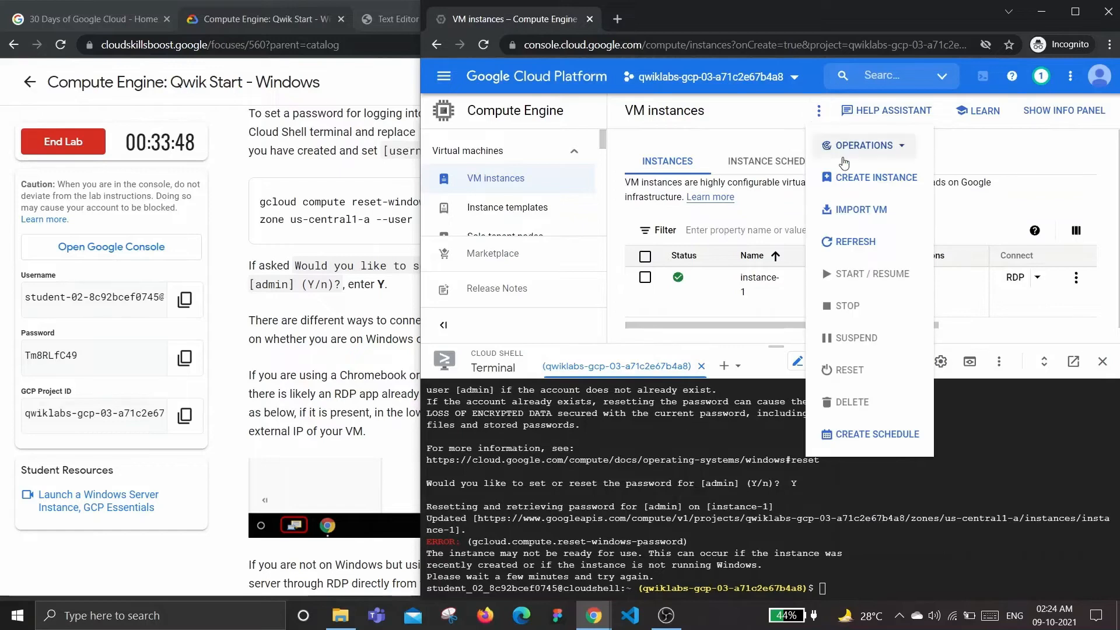
{"action": "left_click", "coordinate": [852, 242]}
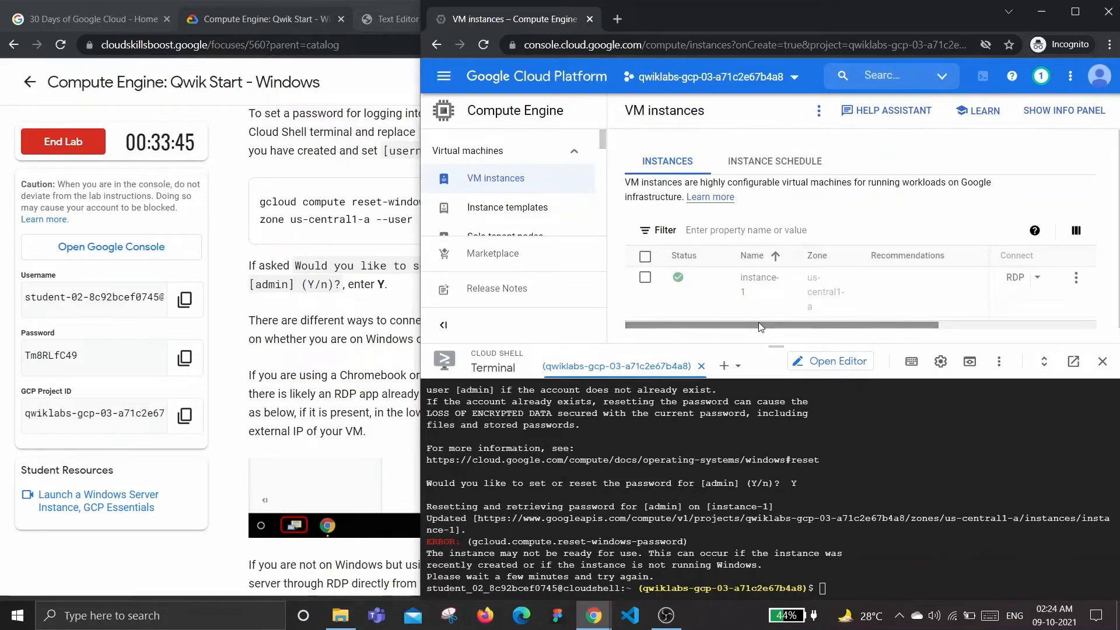
{"action": "scroll", "coordinate": [759, 324], "scroll_direction": "right", "scroll_amount": 3}
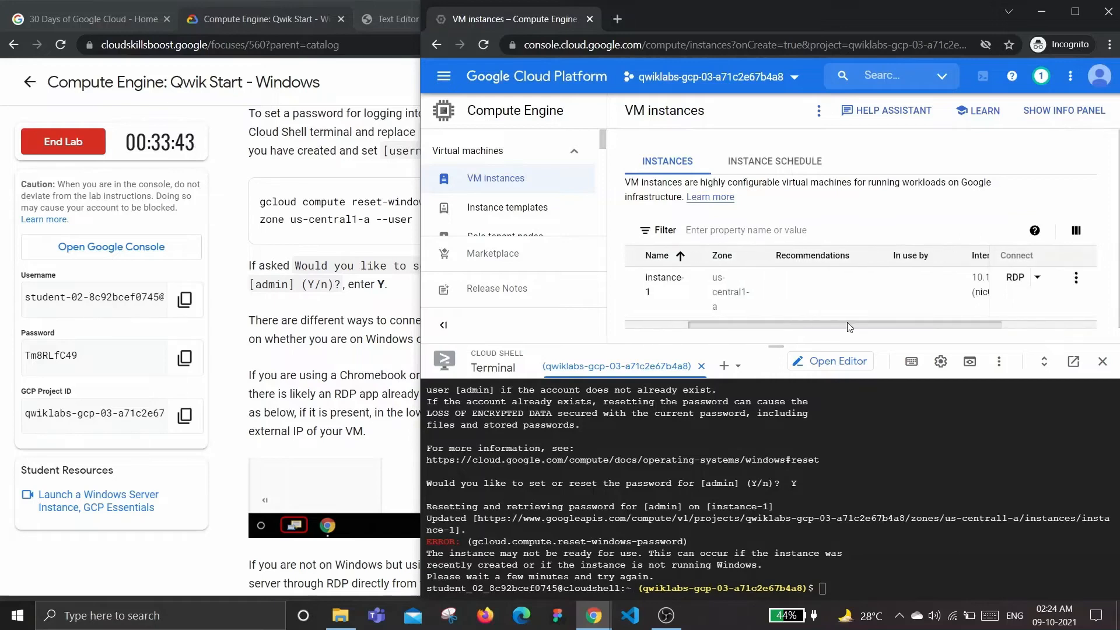
{"action": "left_click_drag", "start_coordinate": [848, 323], "coordinate": [697, 320]}
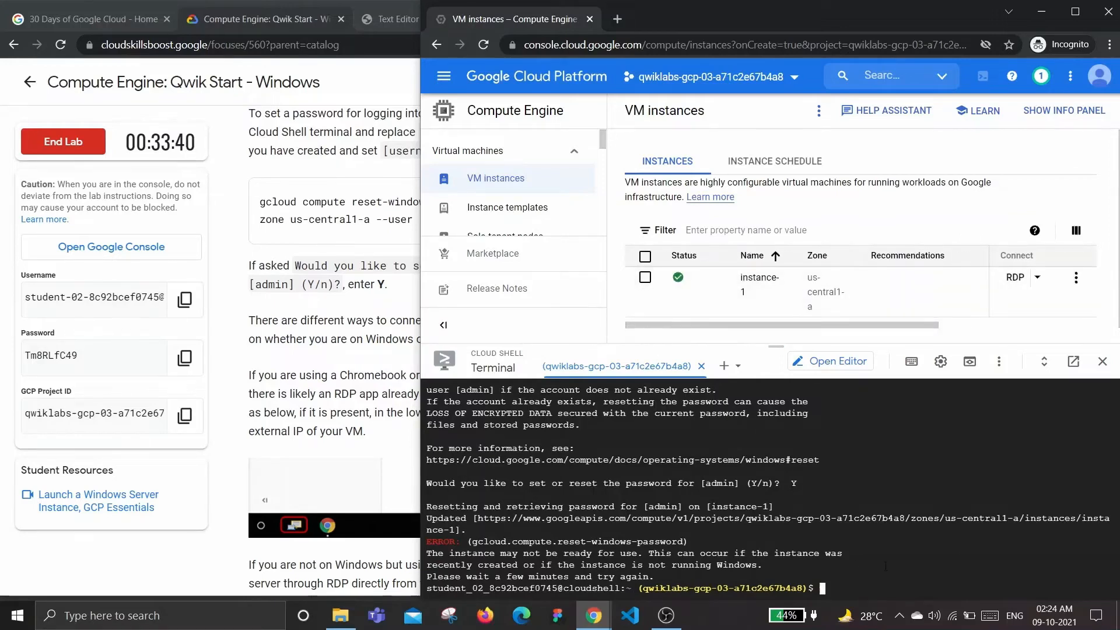
Rerun the admin reset command, confirm the prompt, and select the new password
{"action": "key", "text": "Up"}
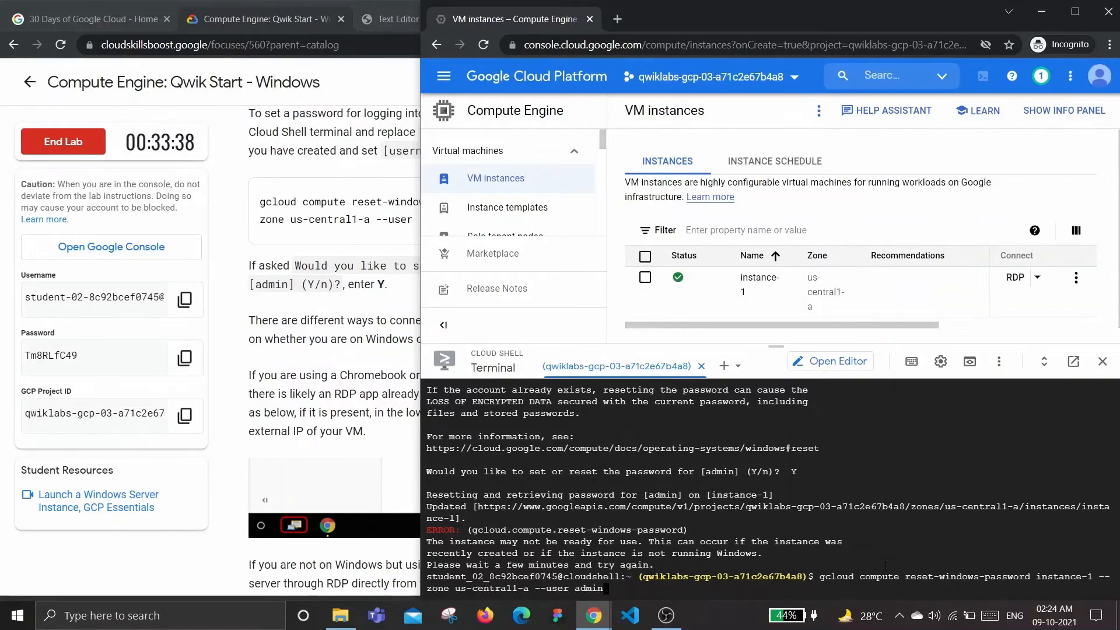
{"action": "key", "text": "Return"}
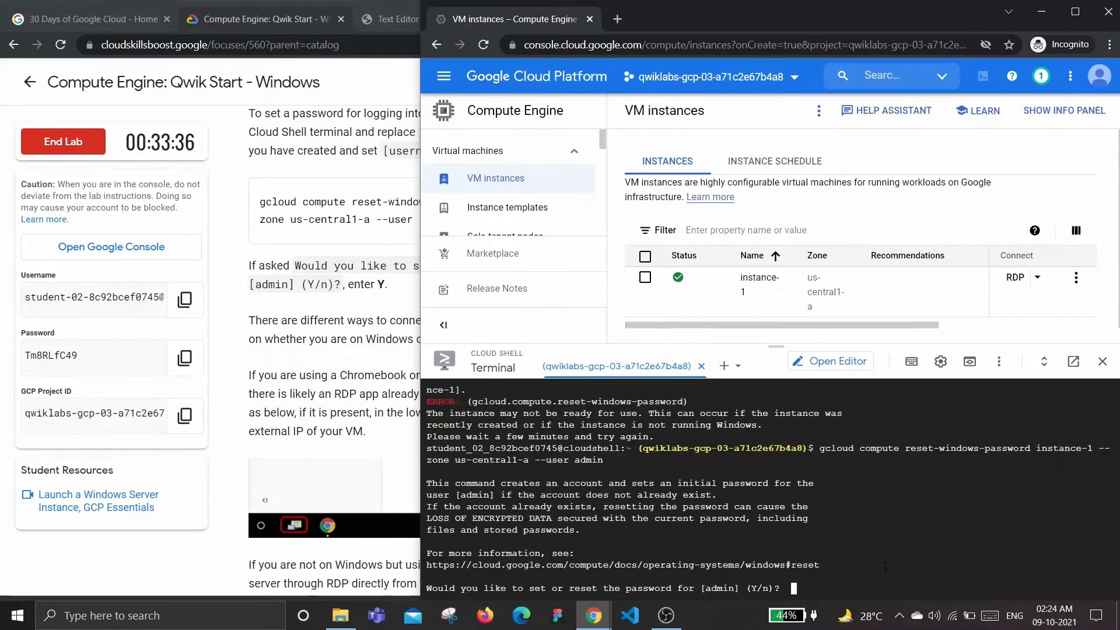
{"action": "key", "text": "Return"}
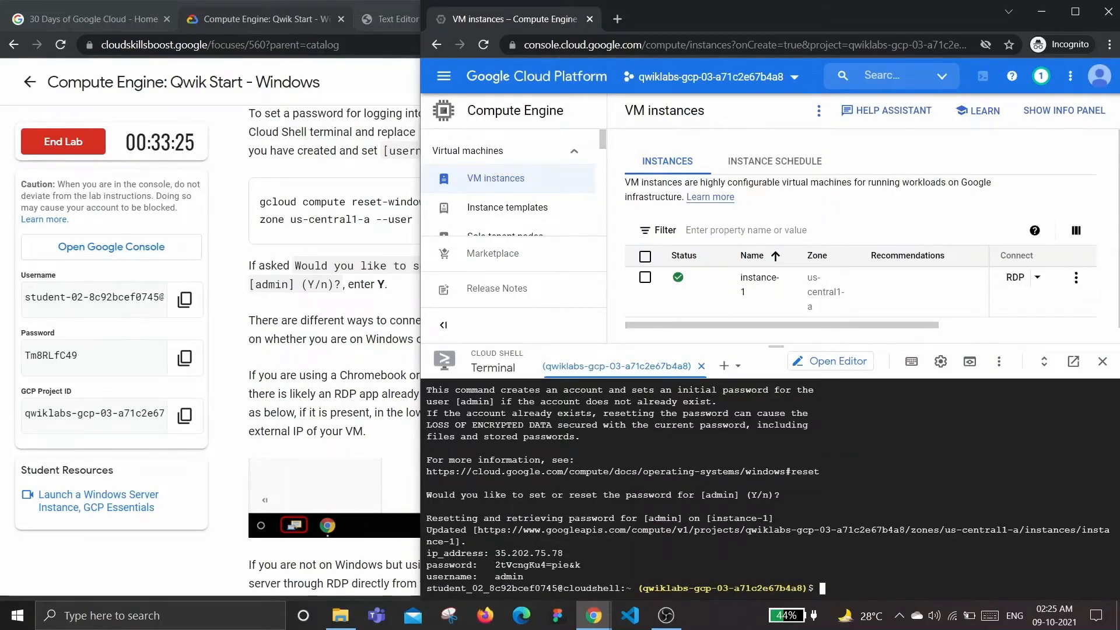
{"action": "left_click_drag", "start_coordinate": [495, 565], "coordinate": [580, 565]}
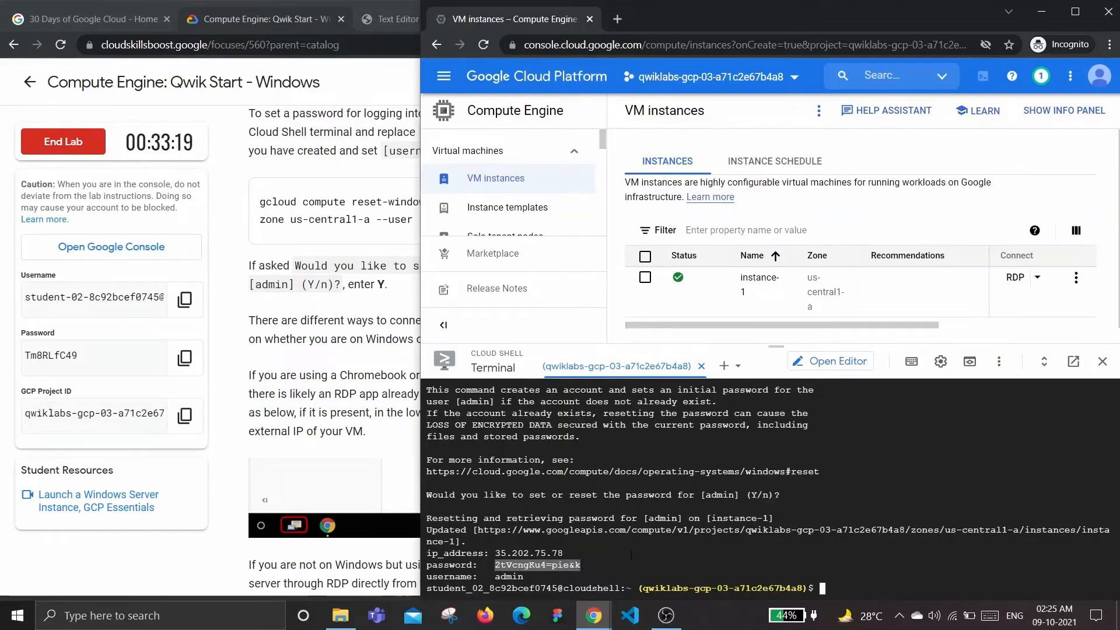
{"action": "left_click", "coordinate": [717, 558]}
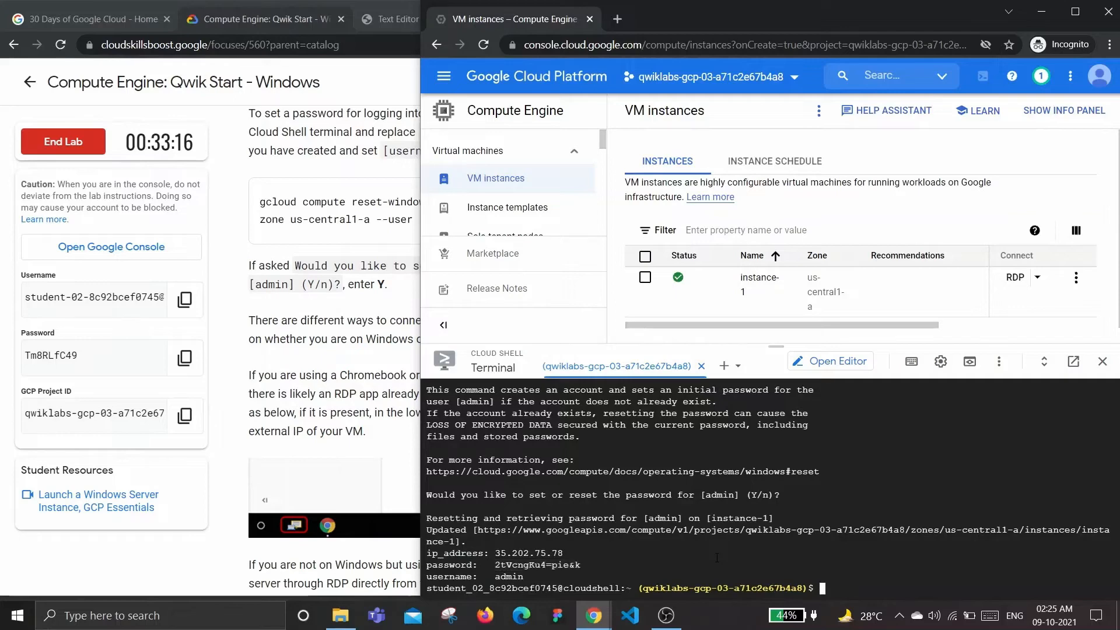
Download instance-1's RDP file and open instance-1 (1).rdp from the download bar
{"action": "left_click", "coordinate": [340, 338]}
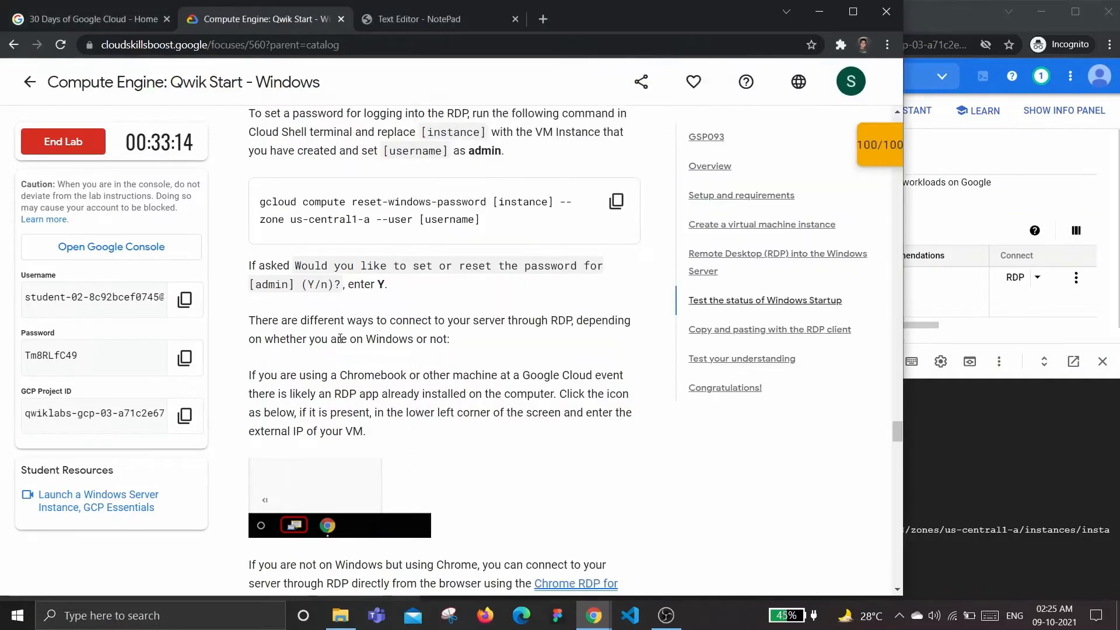
{"action": "scroll", "coordinate": [340, 338], "scroll_direction": "down", "scroll_amount": 3}
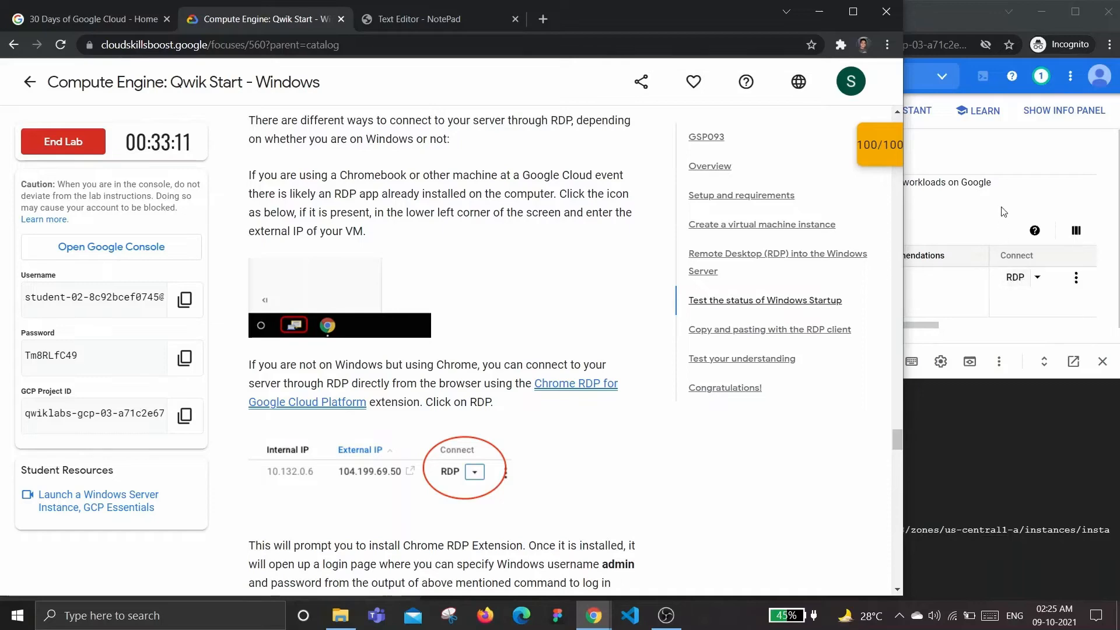
{"action": "left_click", "coordinate": [1015, 285]}
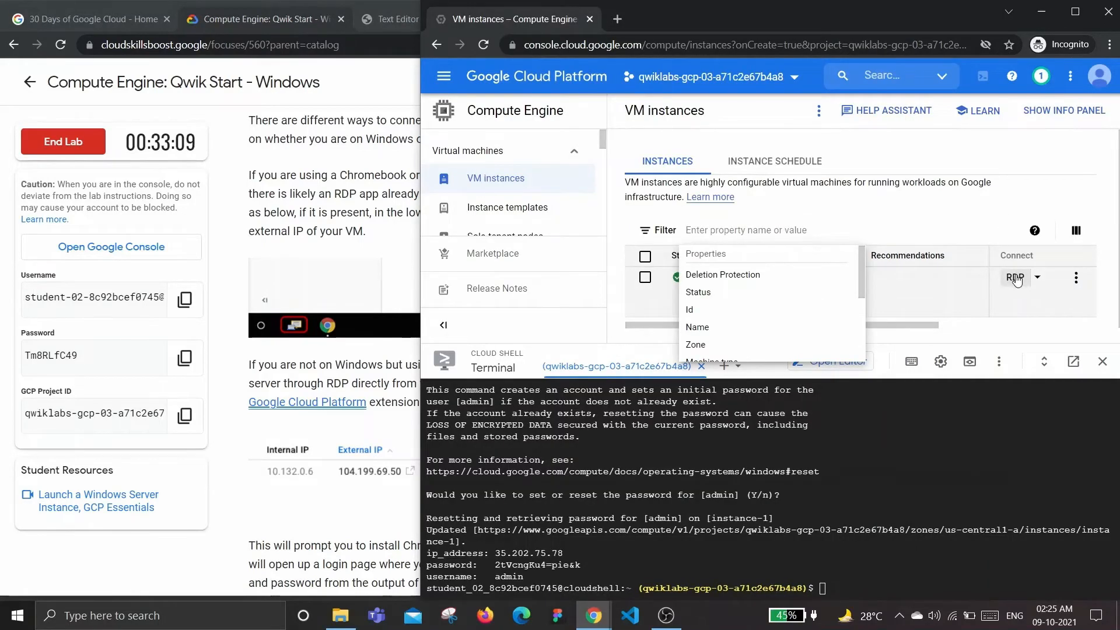
{"action": "left_click", "coordinate": [1015, 278]}
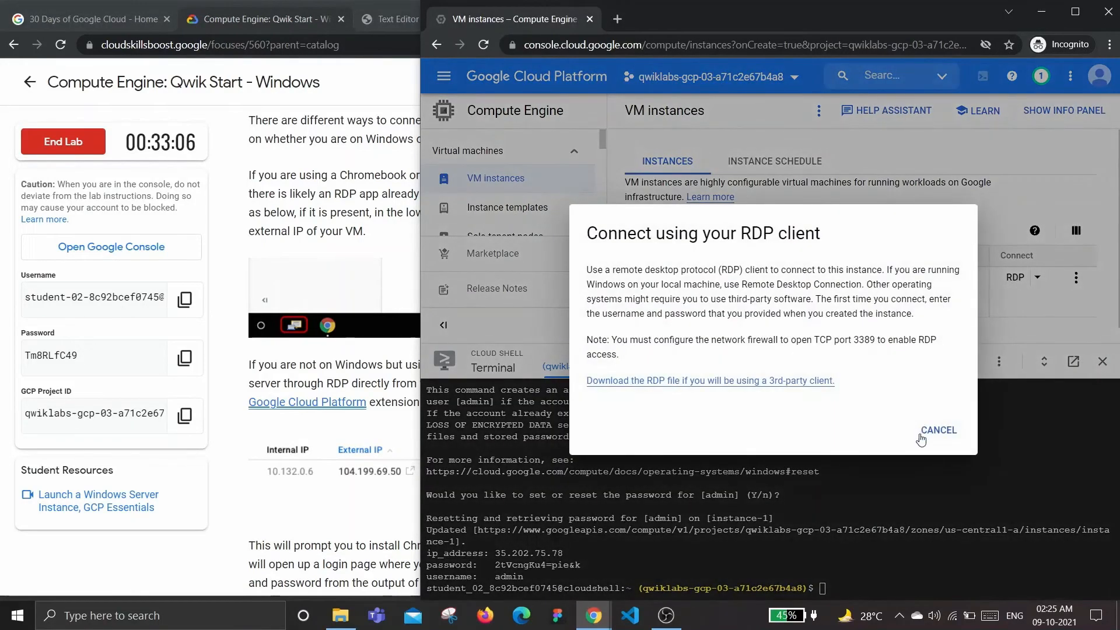
{"action": "left_click", "coordinate": [742, 383]}
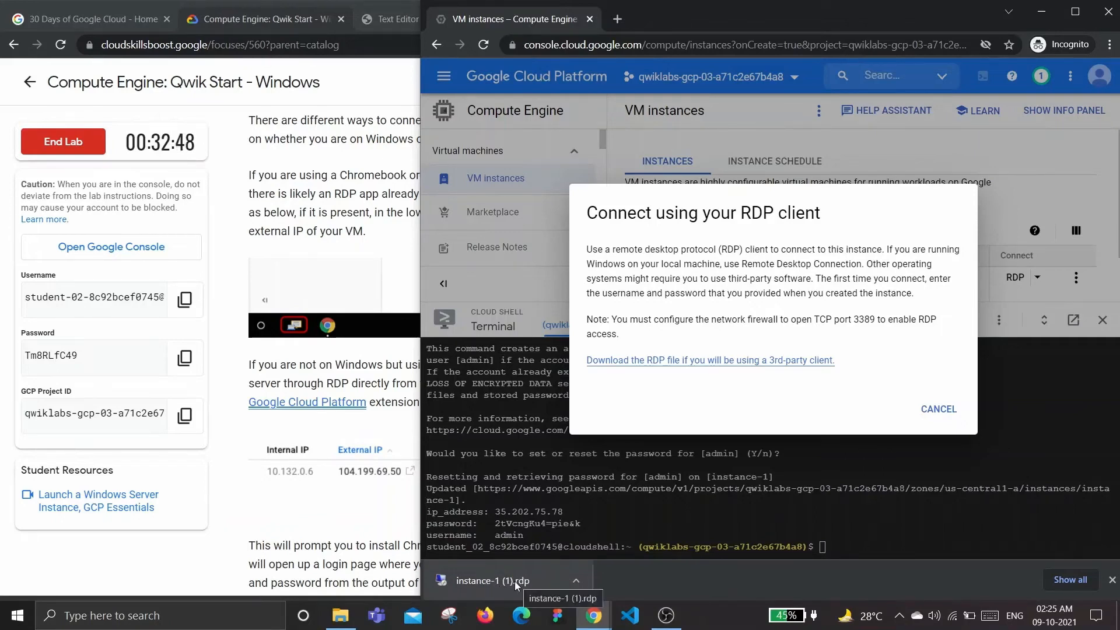
{"action": "left_click", "coordinate": [509, 580]}
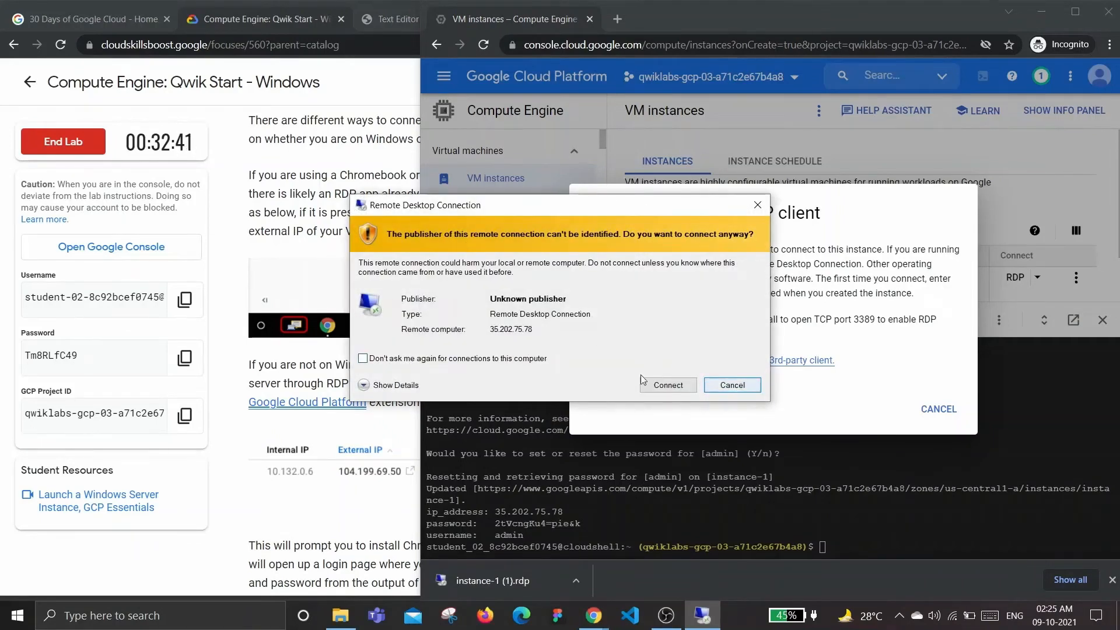
Connect, choose a different account, and sign in as admin with the pasted reset password
{"action": "left_click", "coordinate": [677, 387]}
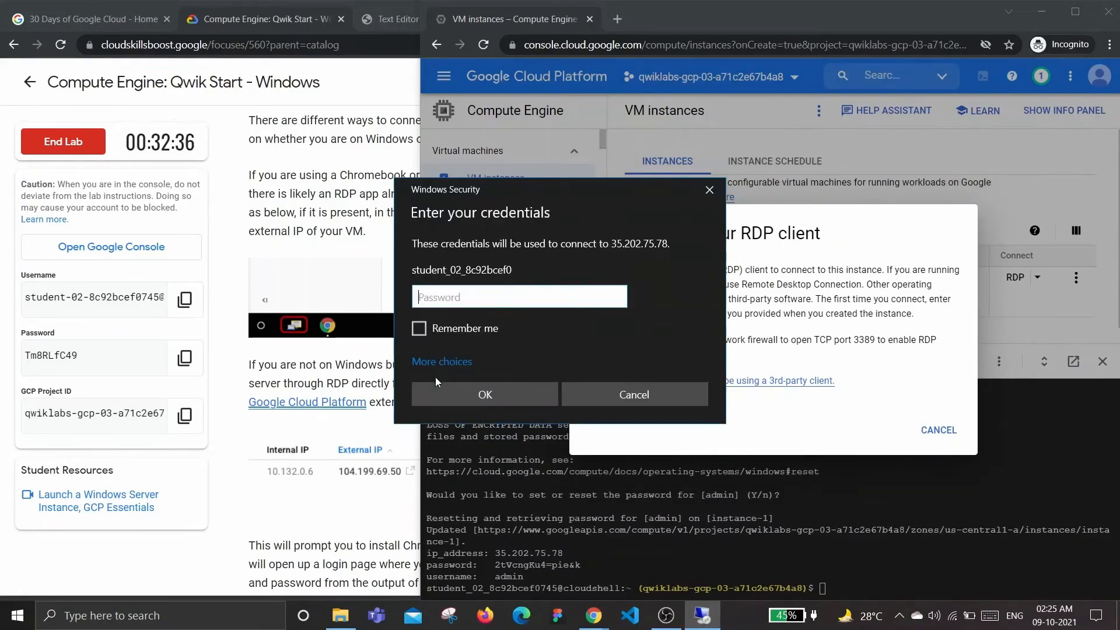
{"action": "left_click", "coordinate": [455, 364]}
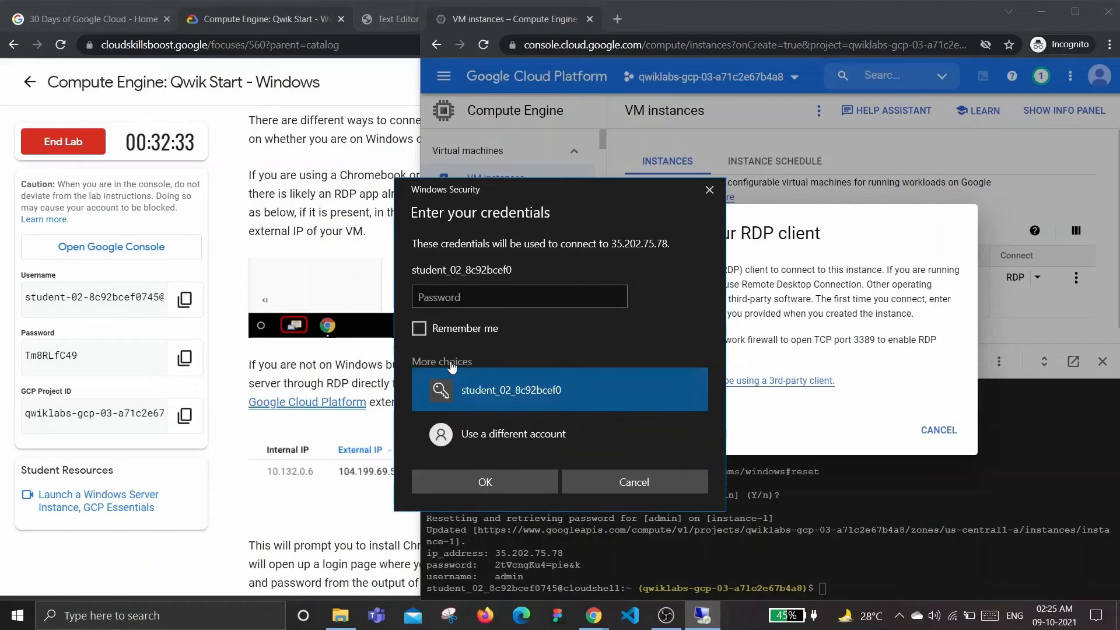
{"action": "left_click", "coordinate": [483, 432]}
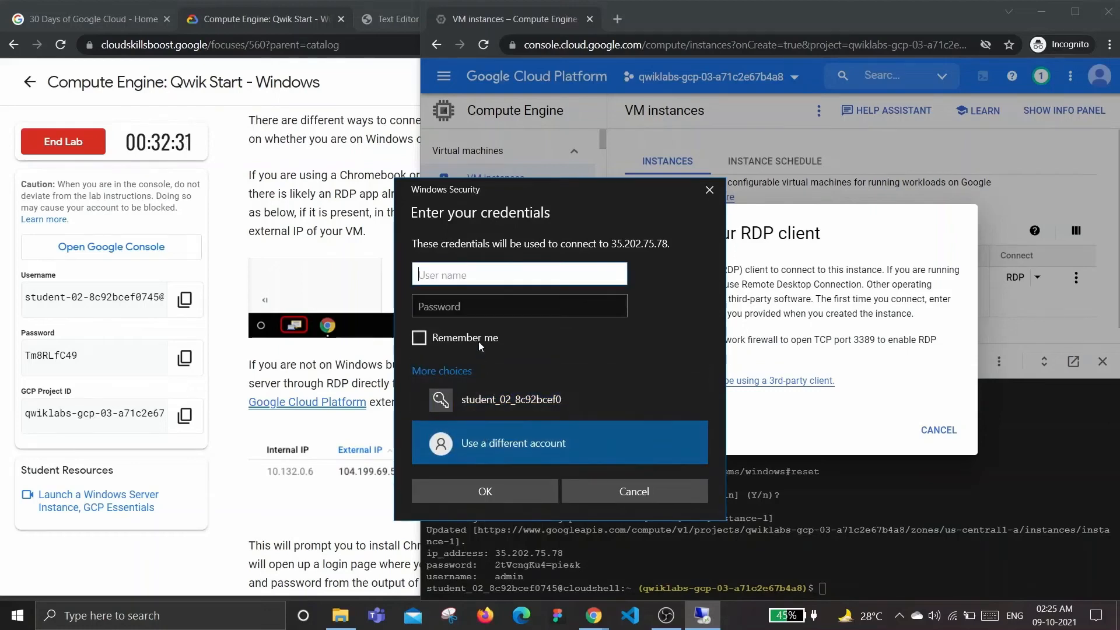
{"action": "type", "text": "a"}
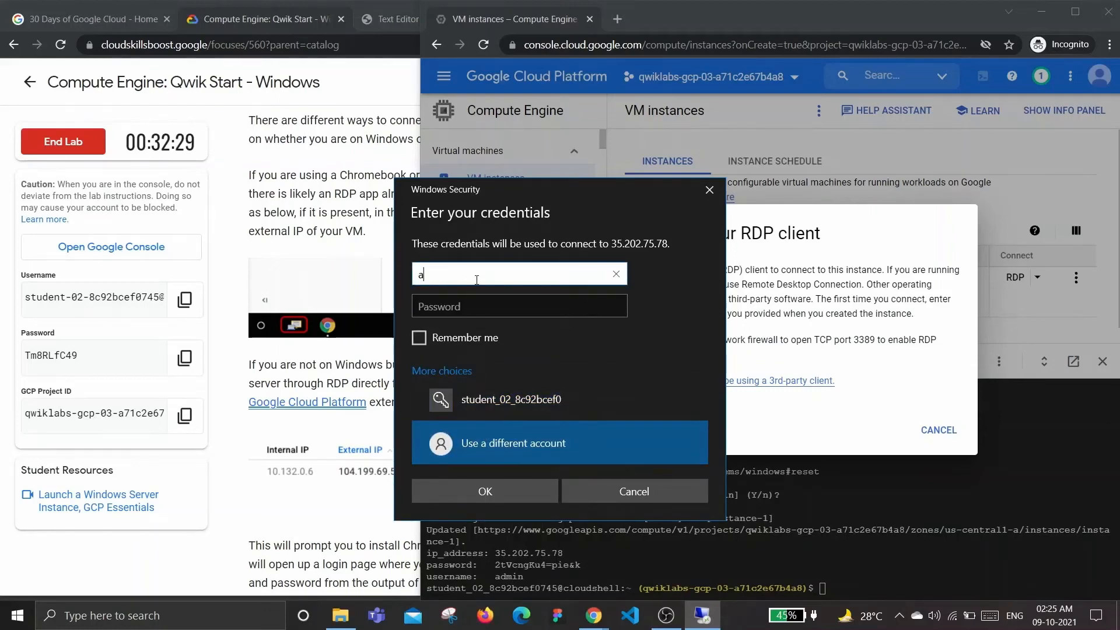
{"action": "type", "text": "dmin"}
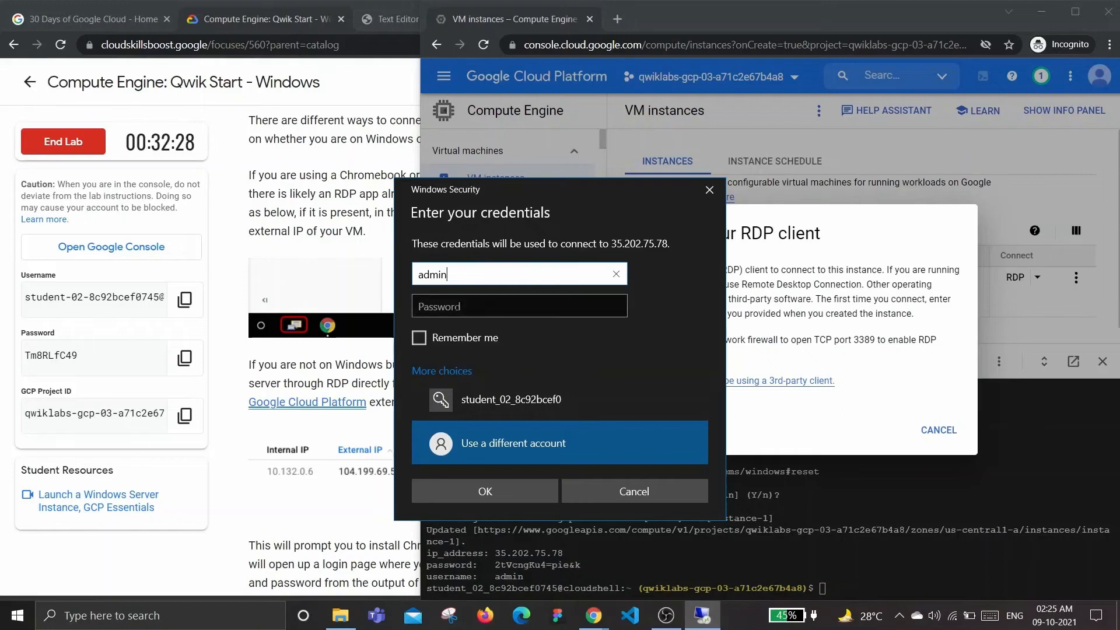
{"action": "left_click", "coordinate": [457, 306]}
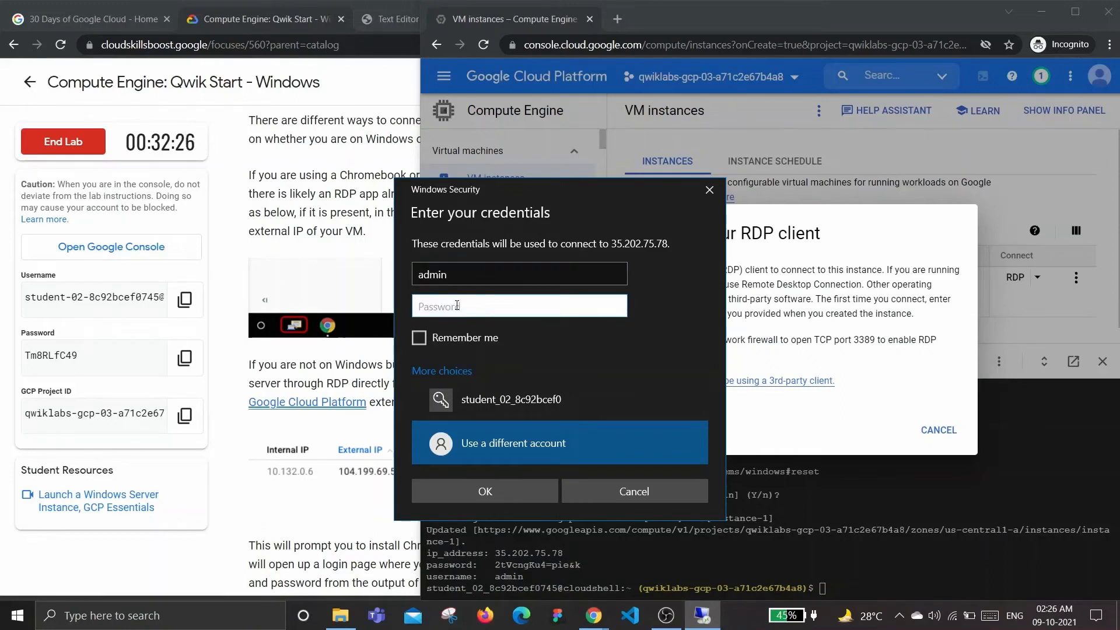
{"action": "key", "text": "ctrl+v"}
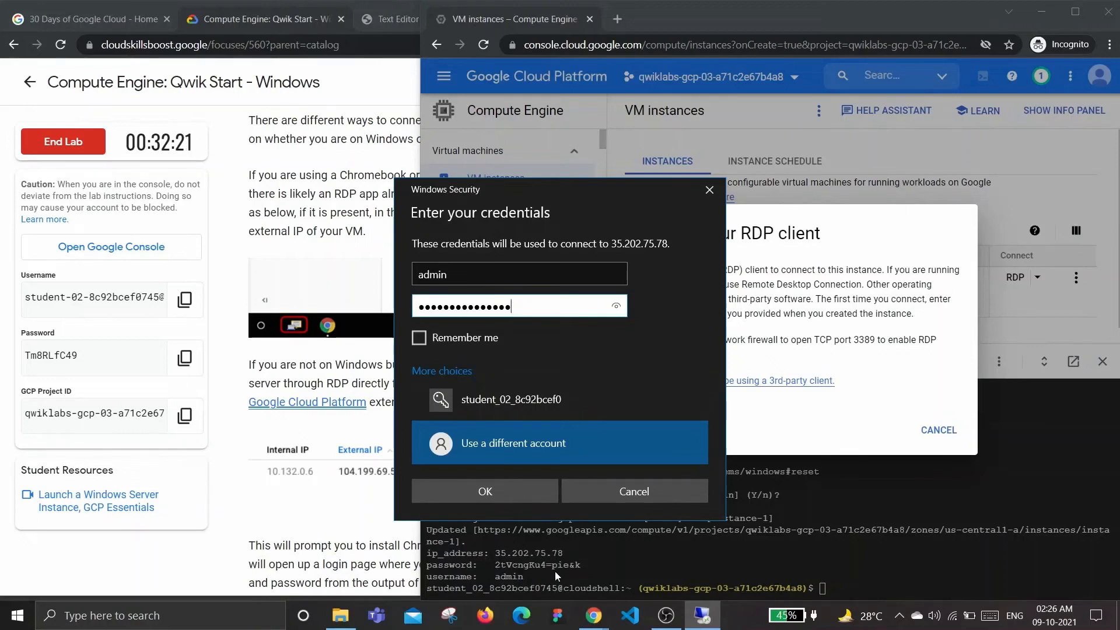
{"action": "left_click", "coordinate": [475, 488]}
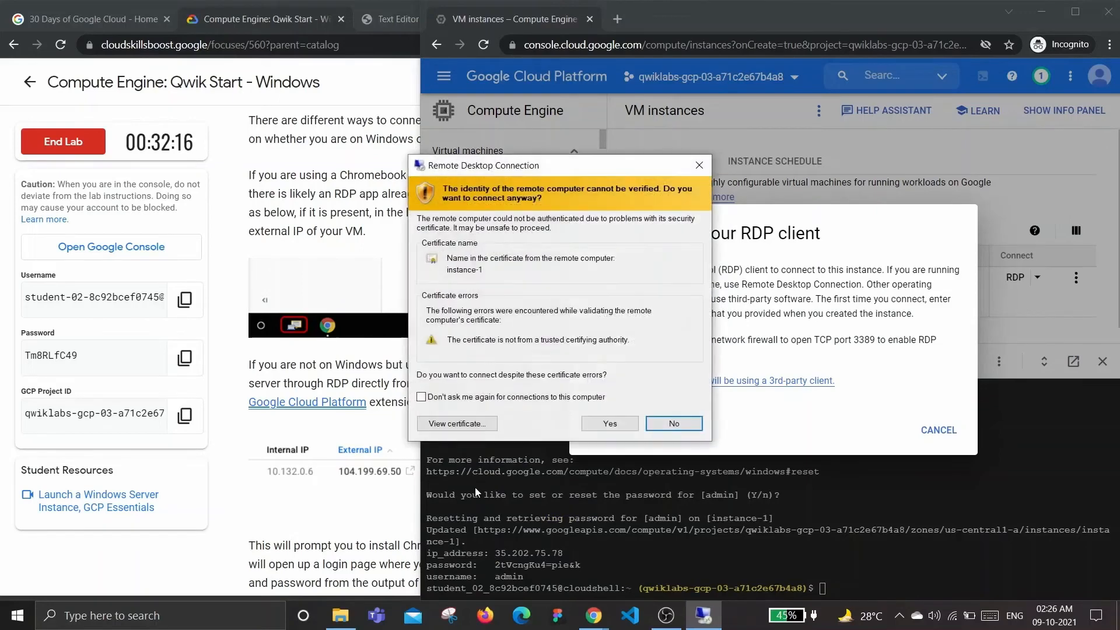
Accept the untrusted certificate, decline network discovery, and open the server's Start screen
{"action": "left_click", "coordinate": [609, 423]}
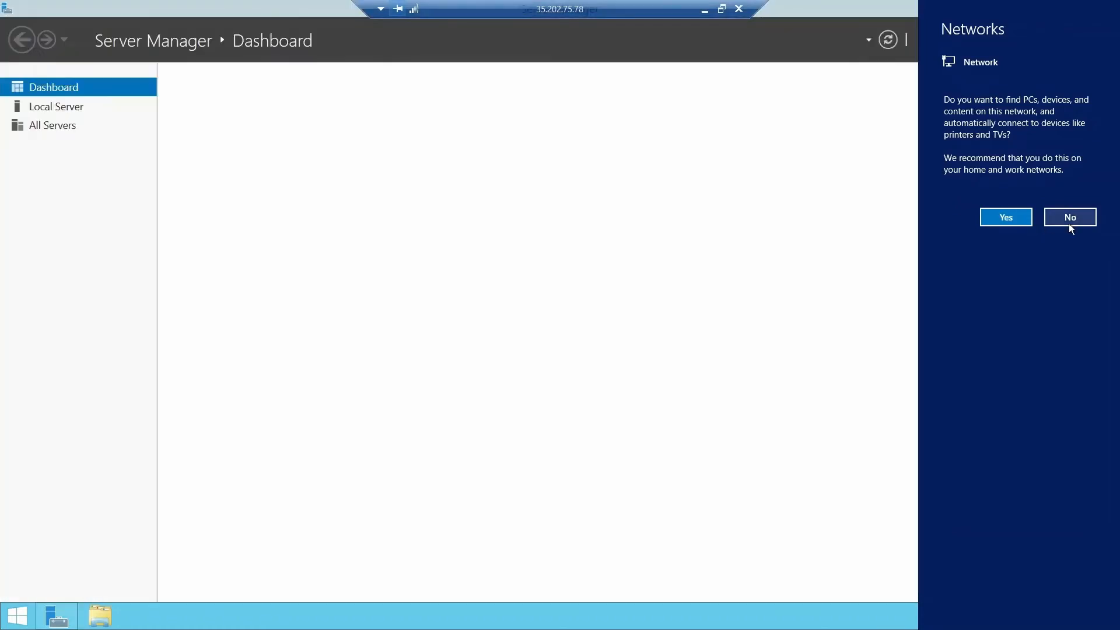
{"action": "left_click", "coordinate": [1066, 217]}
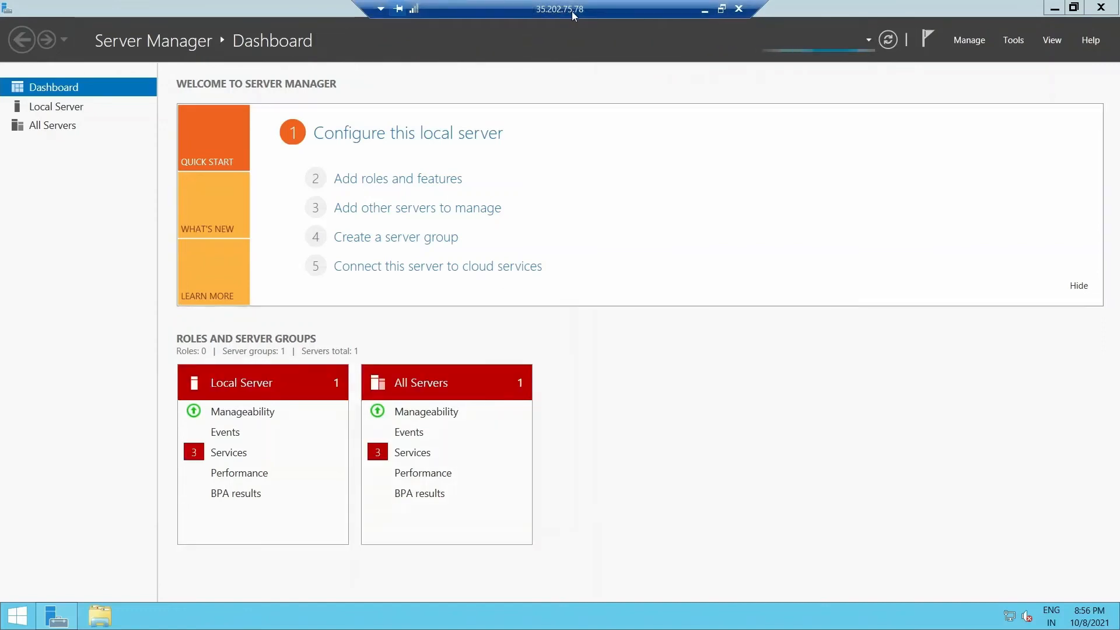
{"action": "left_click", "coordinate": [13, 616]}
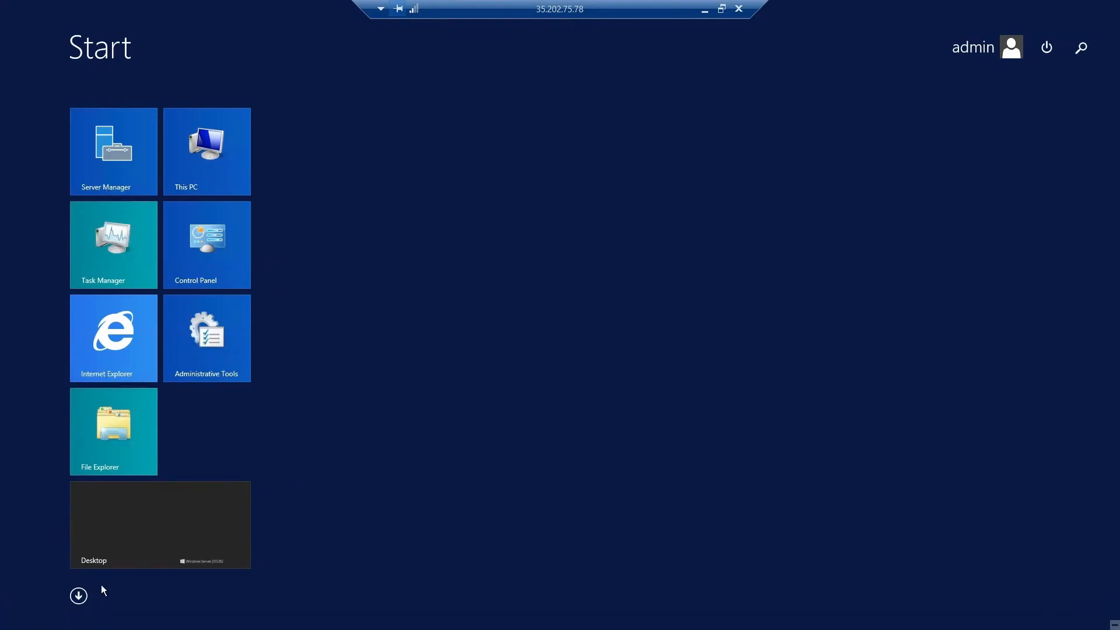
{"action": "left_click", "coordinate": [79, 595]}
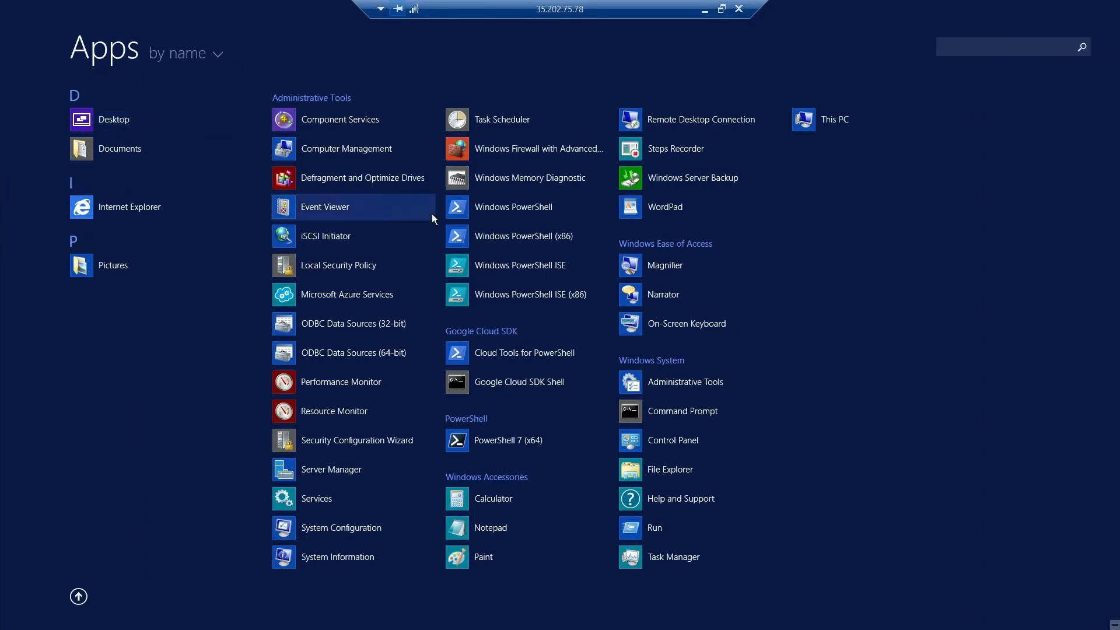
{"action": "left_click", "coordinate": [79, 597]}
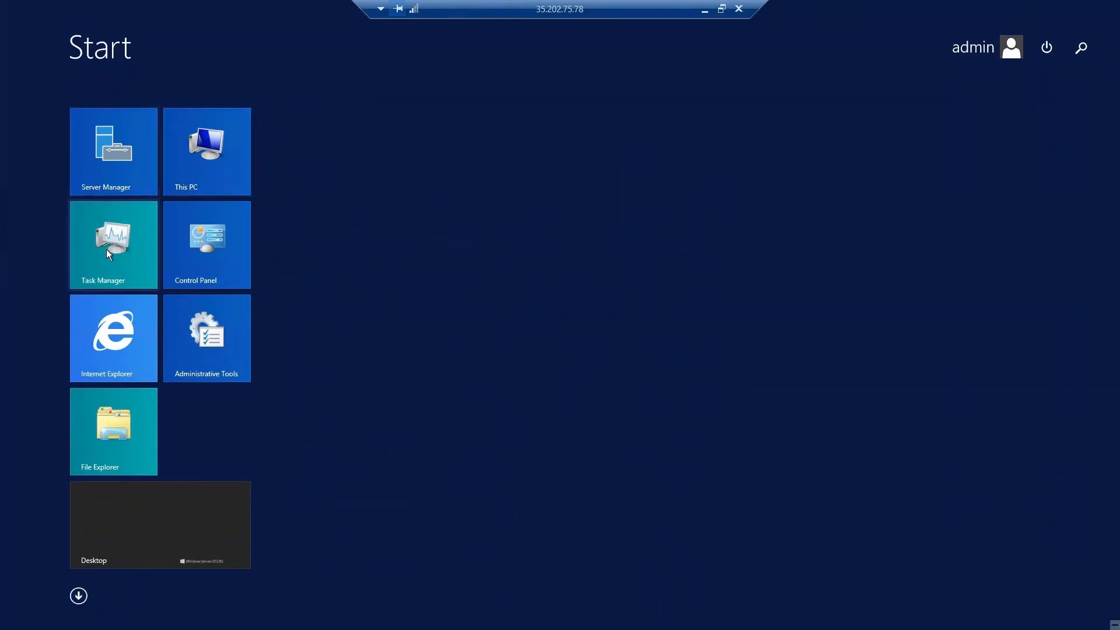
{"action": "left_click", "coordinate": [98, 416]}
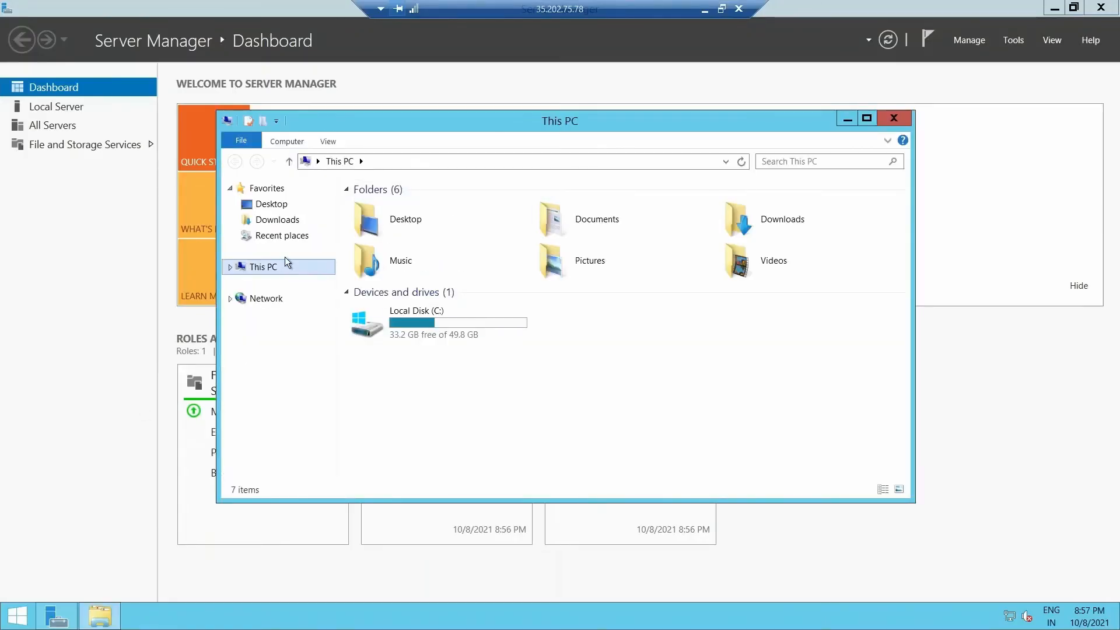
{"action": "left_click", "coordinate": [280, 237]}
{"action": "left_click", "coordinate": [278, 220]}
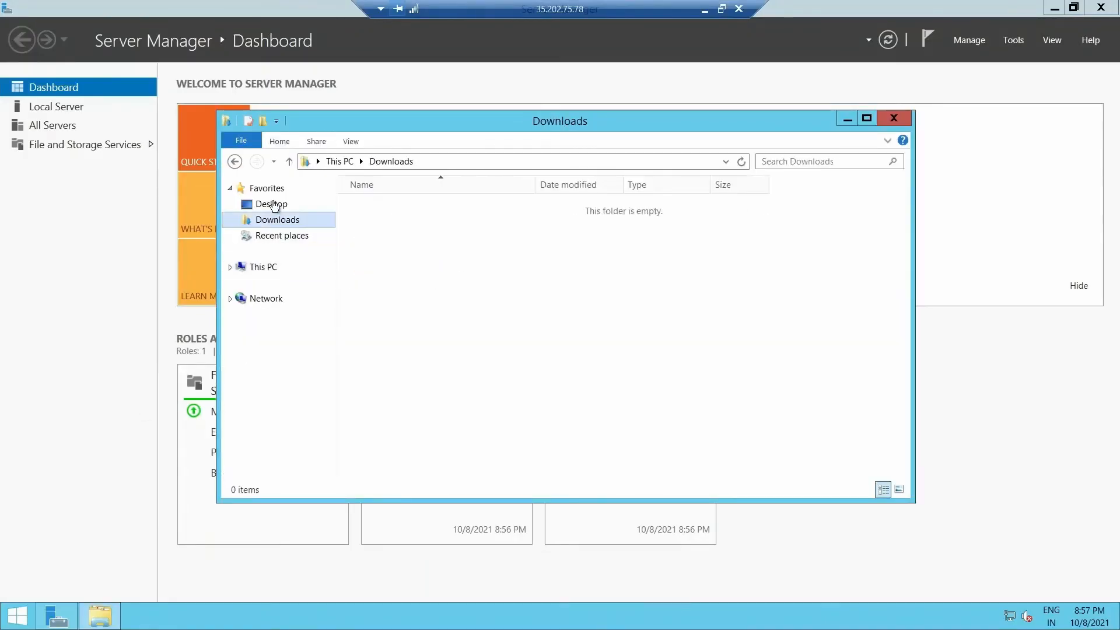
{"action": "left_click", "coordinate": [274, 205]}
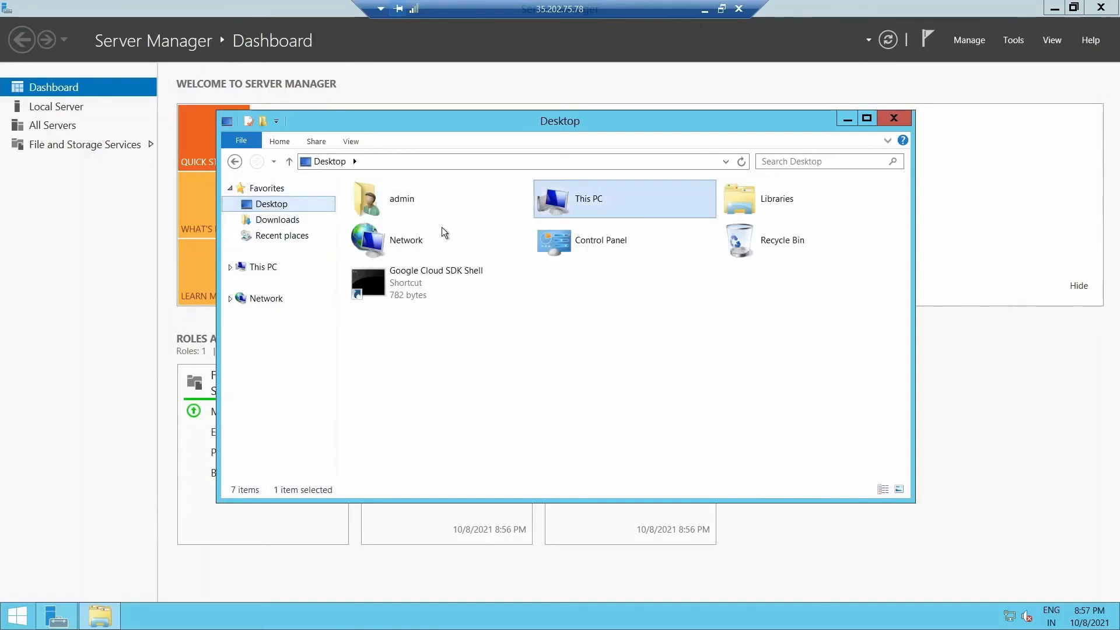
{"action": "left_click", "coordinate": [300, 240]}
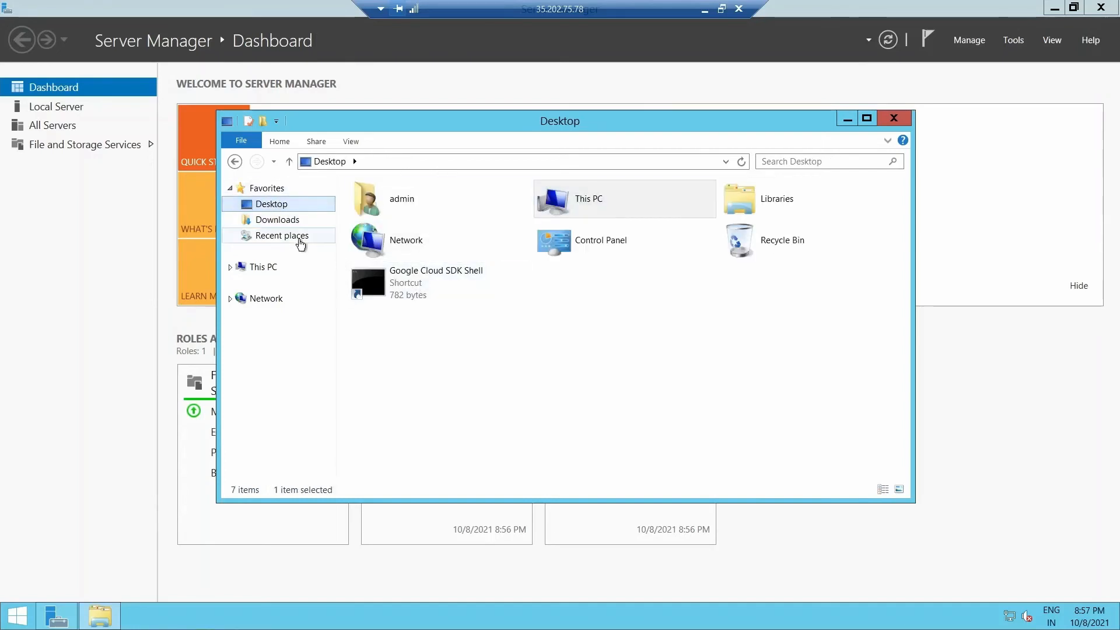
{"action": "left_click", "coordinate": [895, 115]}
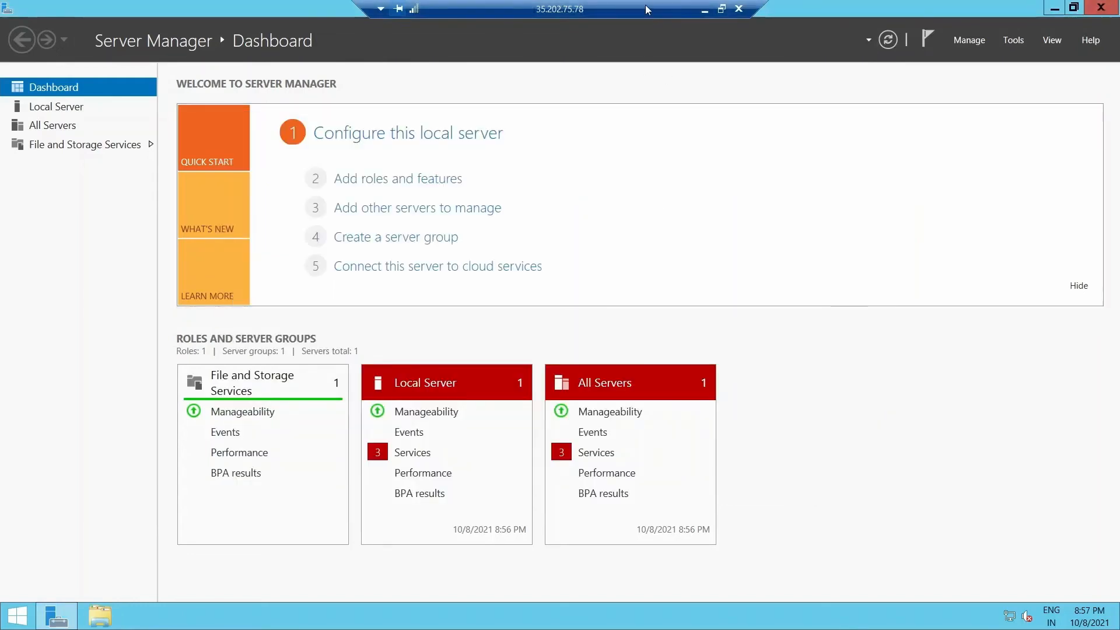
Window and close the remote session, confirm disconnect, and cancel the RDP client dialog
{"action": "left_click", "coordinate": [722, 9]}
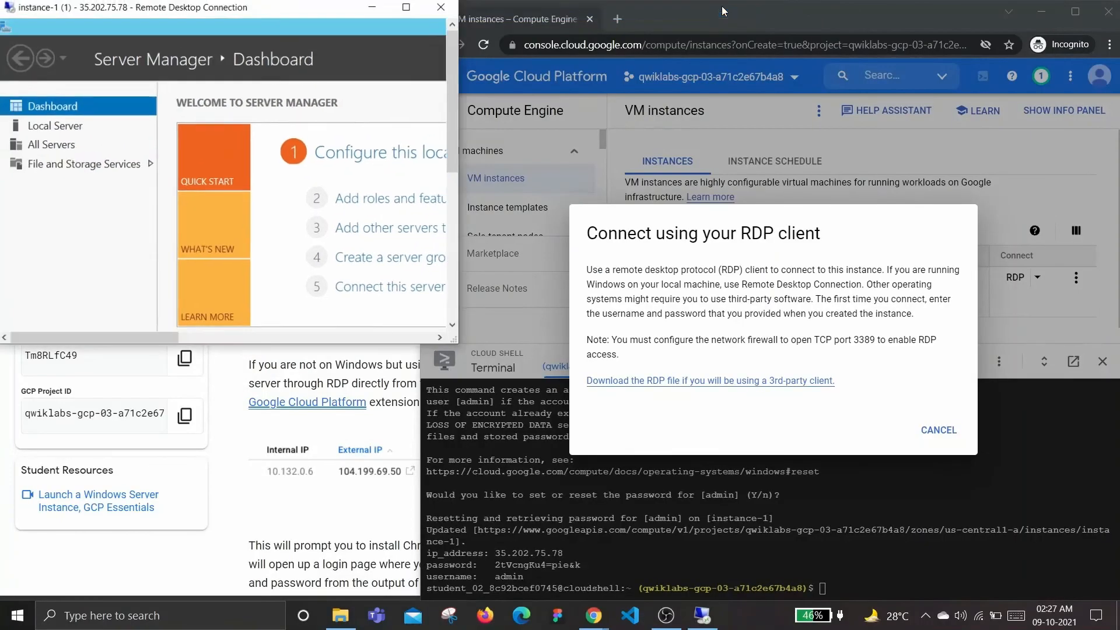
{"action": "left_click_drag", "start_coordinate": [193, 25], "coordinate": [523, 77]}
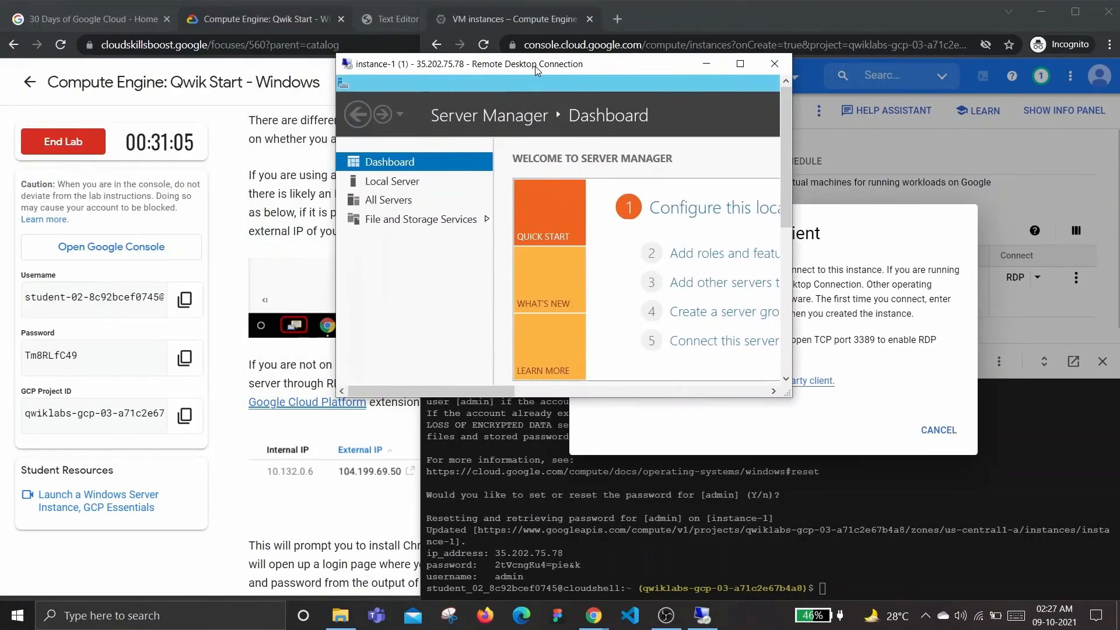
{"action": "left_click", "coordinate": [775, 63]}
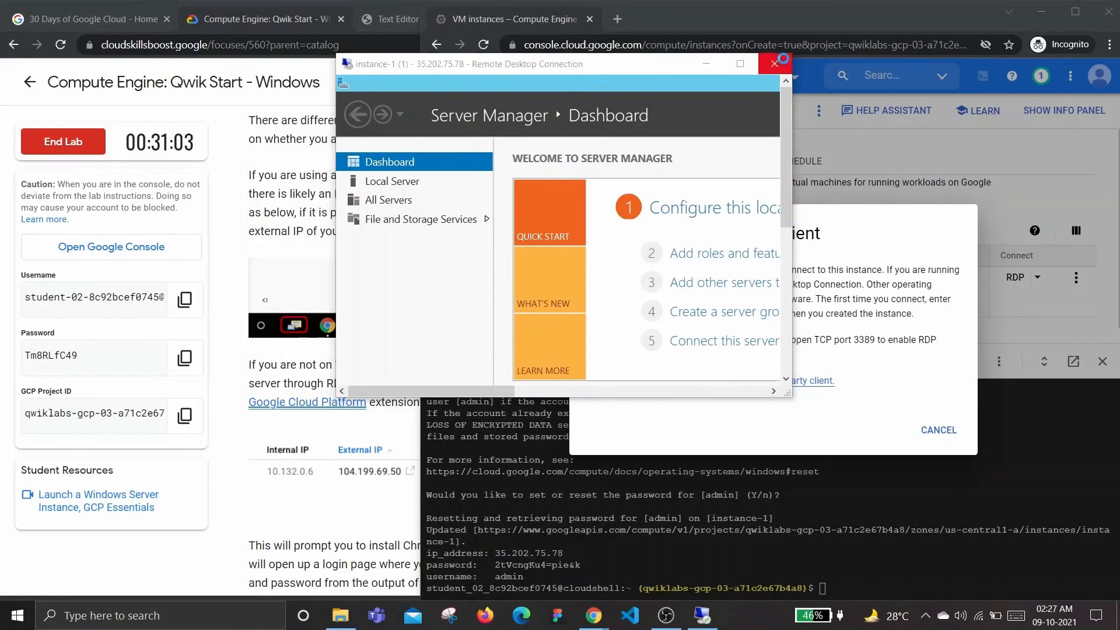
{"action": "left_click", "coordinate": [616, 256]}
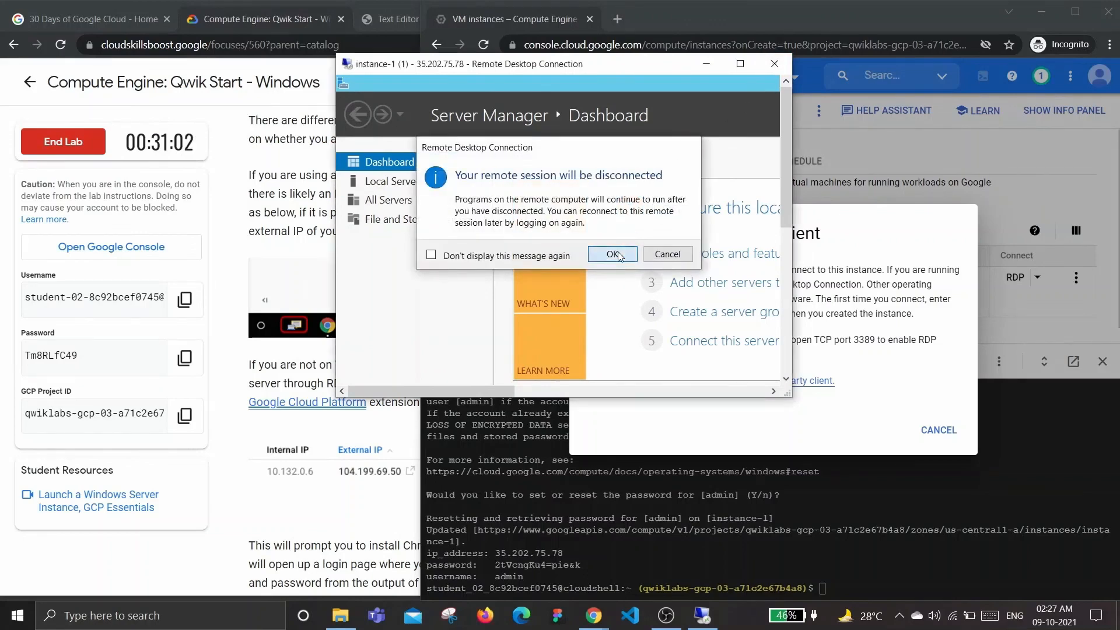
{"action": "left_click", "coordinate": [936, 430]}
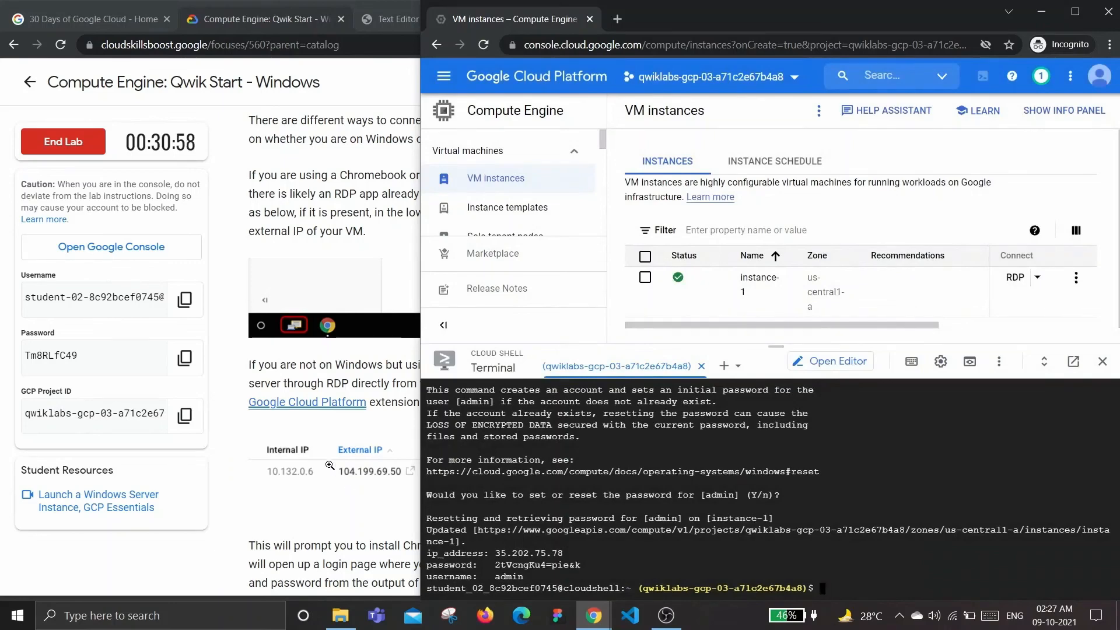
{"action": "left_click", "coordinate": [251, 433]}
Scroll the lab instructions down to Congratulations and click End Lab
{"action": "scroll", "coordinate": [251, 433], "scroll_direction": "down", "scroll_amount": 7}
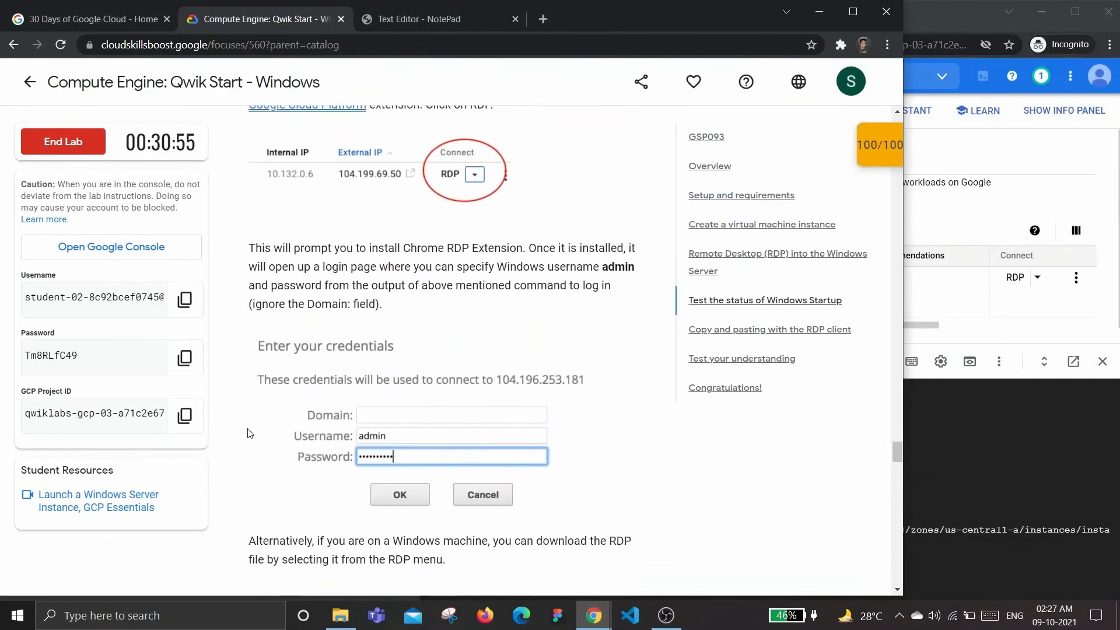
{"action": "scroll", "coordinate": [250, 433], "scroll_direction": "down", "scroll_amount": 15}
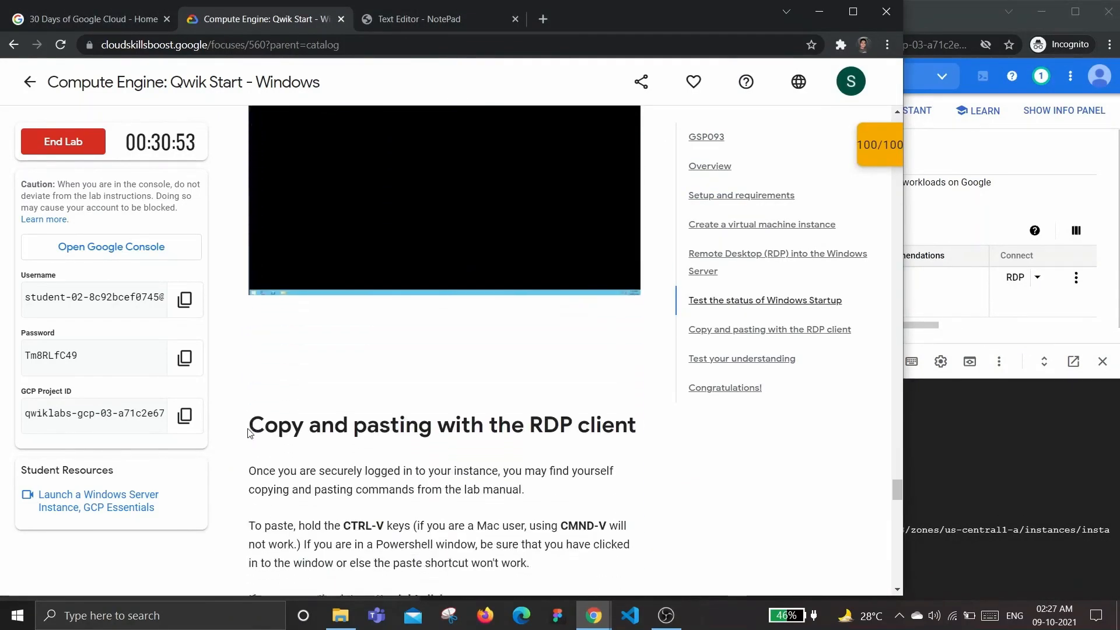
{"action": "scroll", "coordinate": [250, 433], "scroll_direction": "down", "scroll_amount": 17}
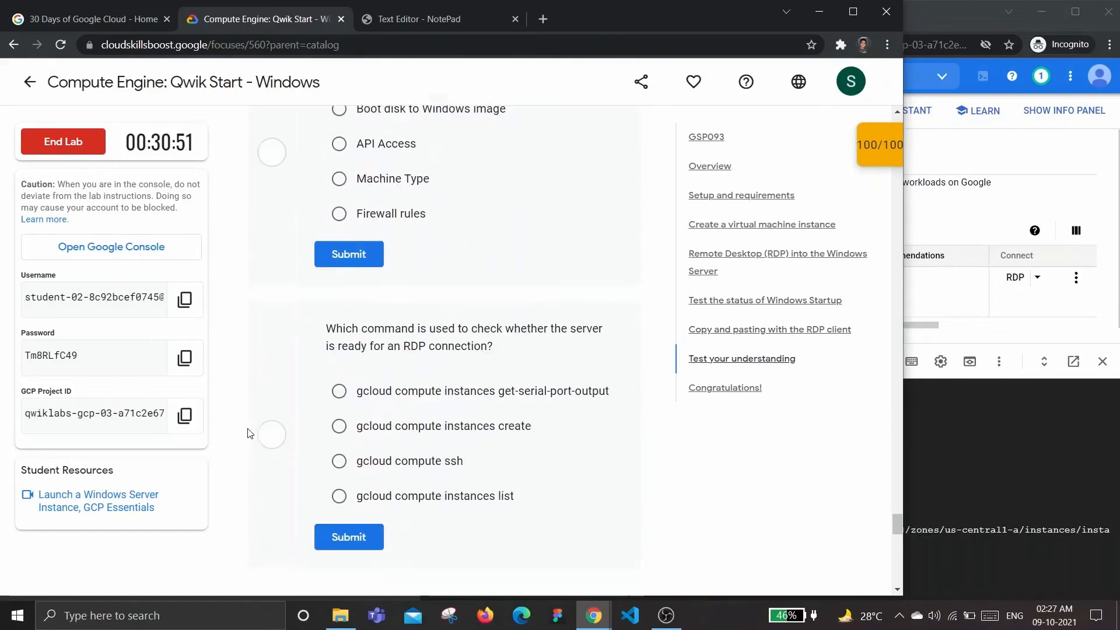
{"action": "scroll", "coordinate": [250, 433], "scroll_direction": "down", "scroll_amount": 10}
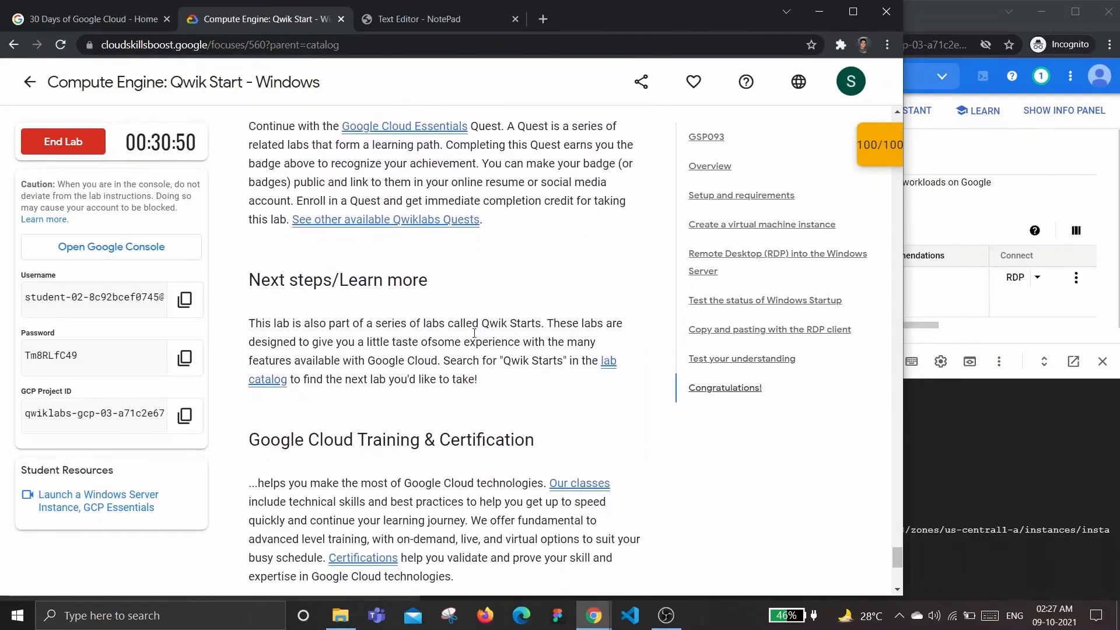
{"action": "scroll", "coordinate": [474, 333], "scroll_direction": "down", "scroll_amount": 3}
{"action": "scroll", "coordinate": [474, 333], "scroll_direction": "up", "scroll_amount": 7}
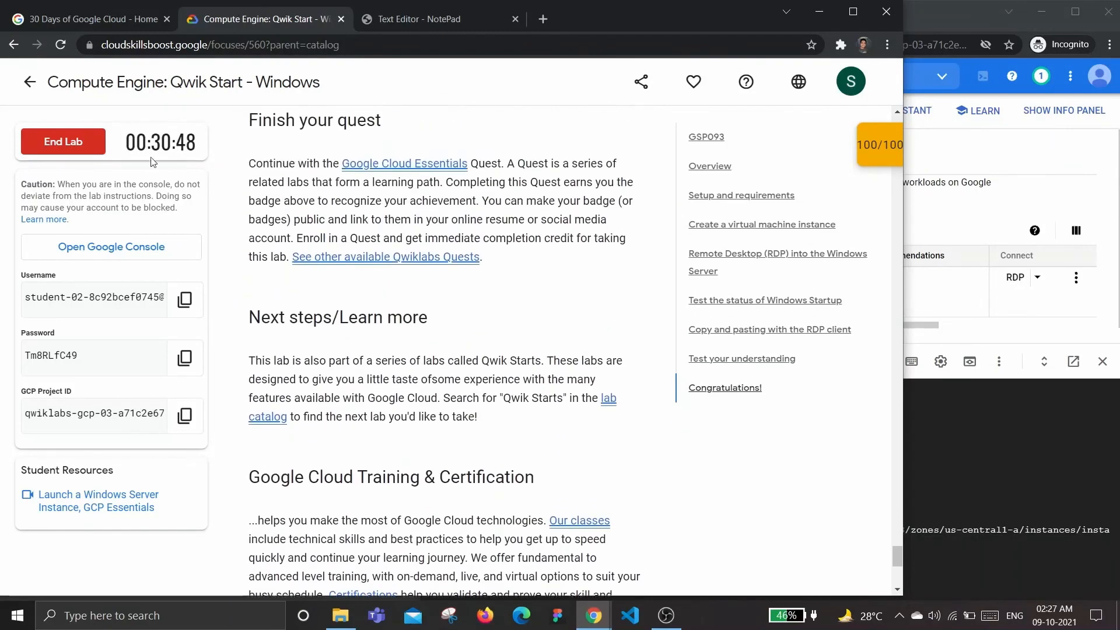
{"action": "left_click", "coordinate": [58, 138]}
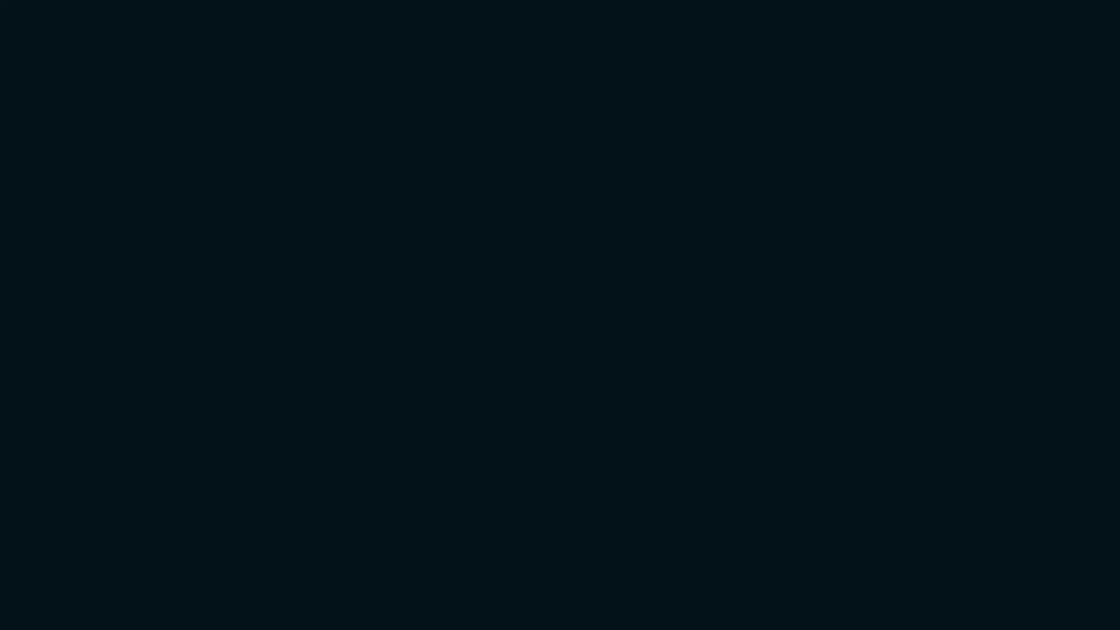